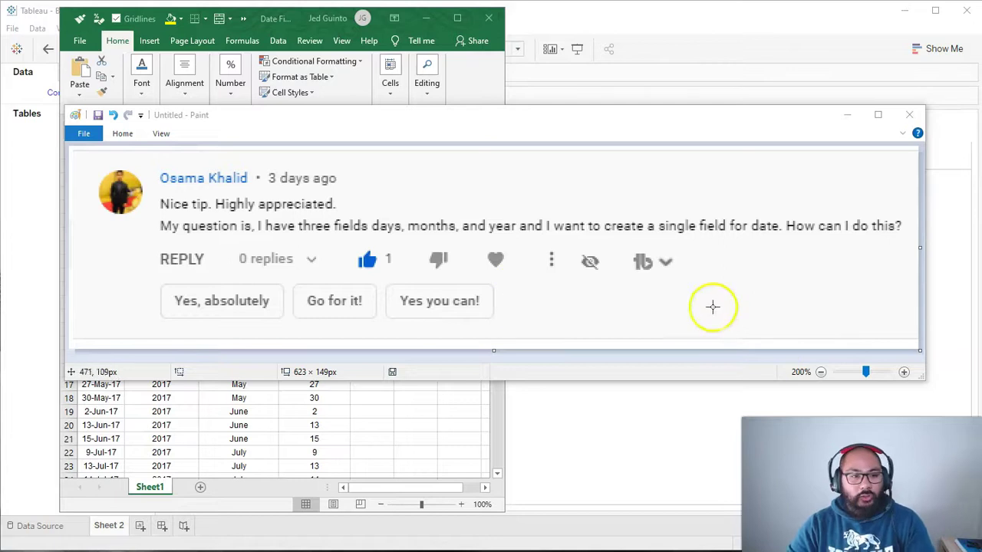
# Examine the Date, Year, Month Word and Day columns in the Excel workbook.
pyautogui.click(846, 115)
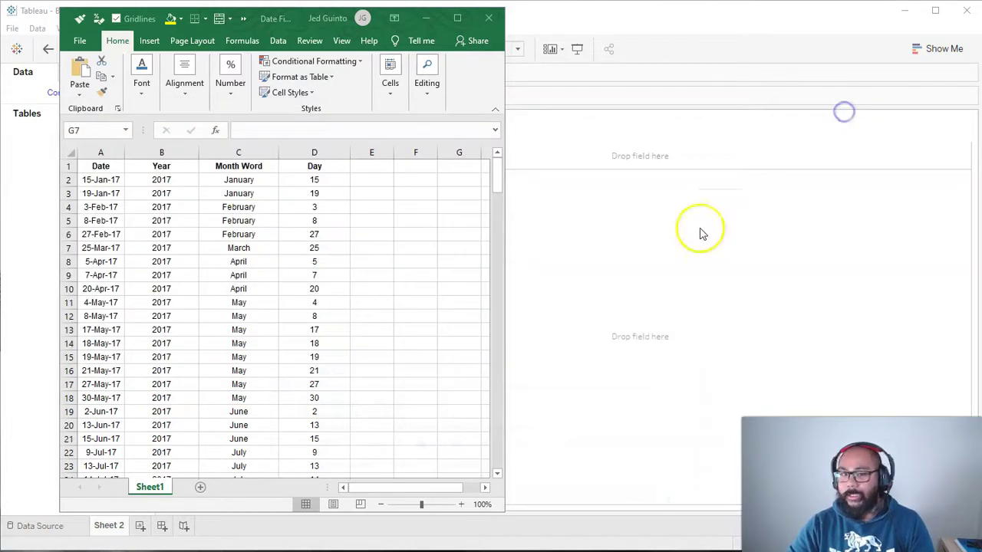
pyautogui.moveTo(278, 27)
pyautogui.mouseDown()
pyautogui.moveTo(293, 34)
pyautogui.moveTo(244, 35)
pyautogui.mouseUp()
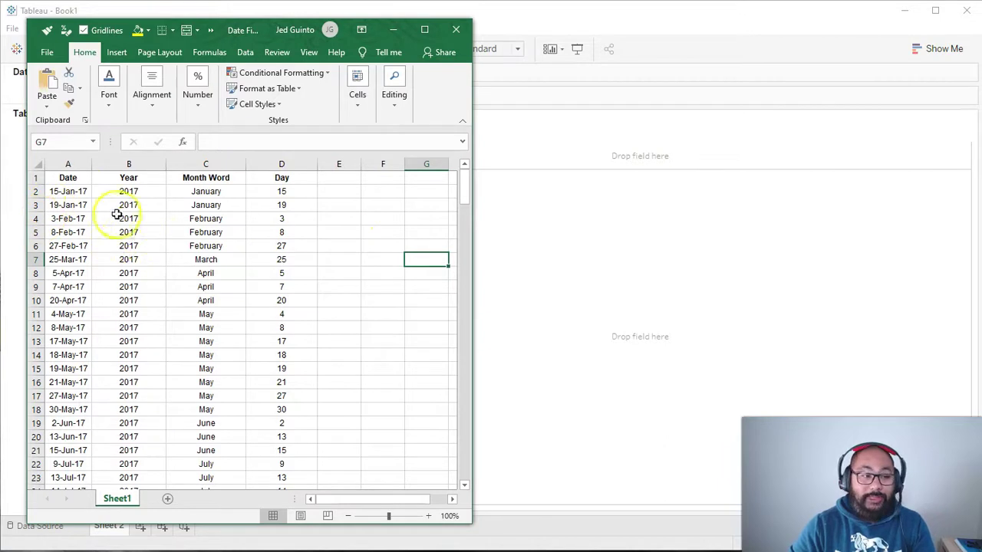
pyautogui.click(70, 192)
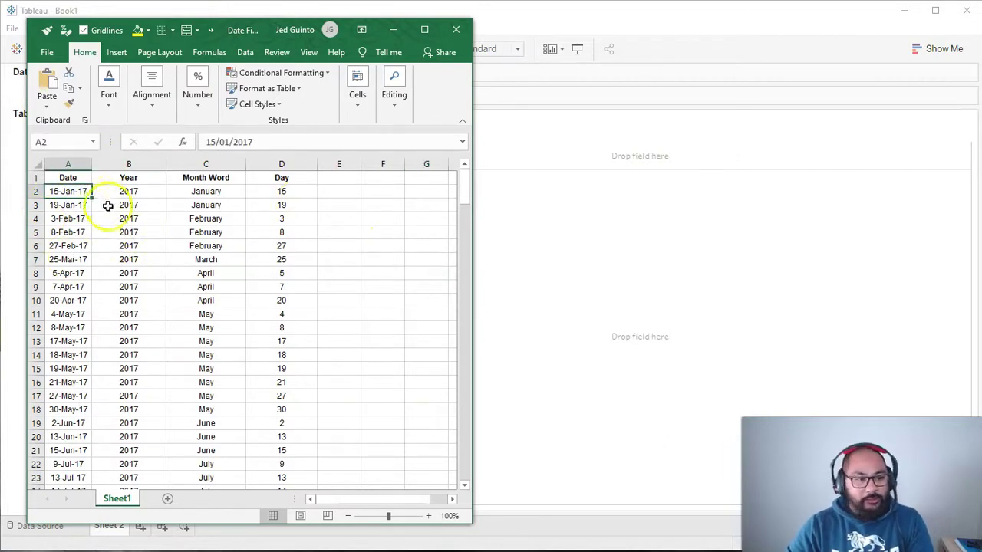
pyautogui.click(141, 164)
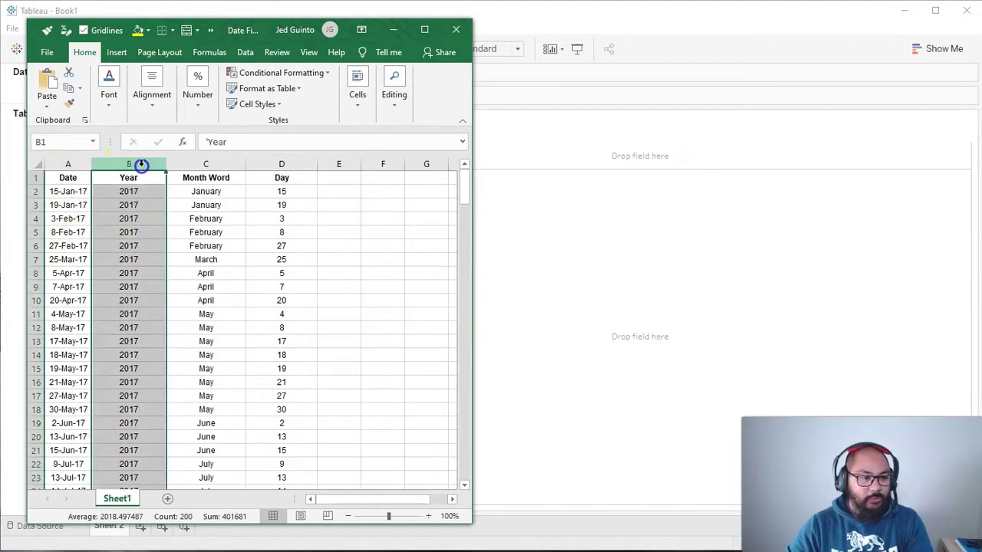
pyautogui.click(231, 163)
pyautogui.click(291, 165)
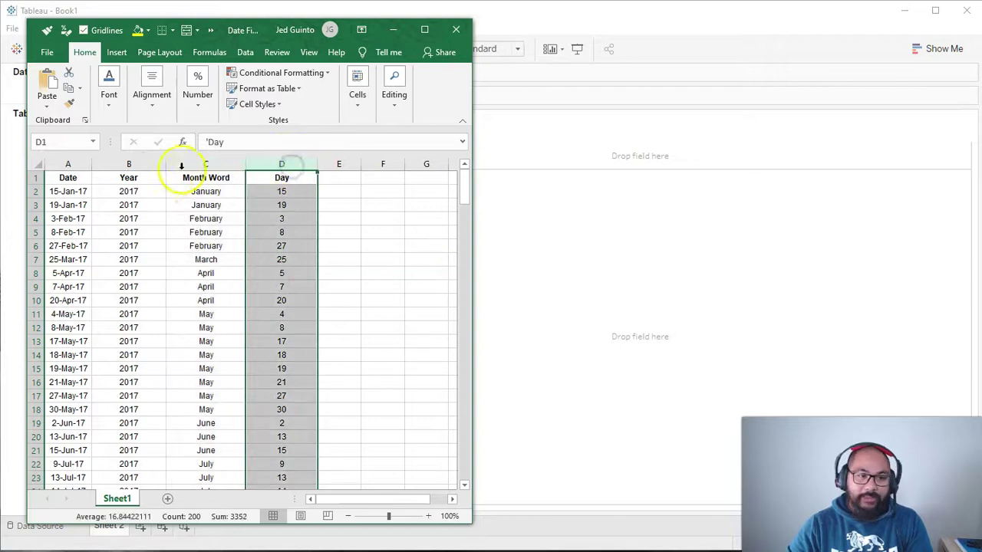
pyautogui.click(207, 161)
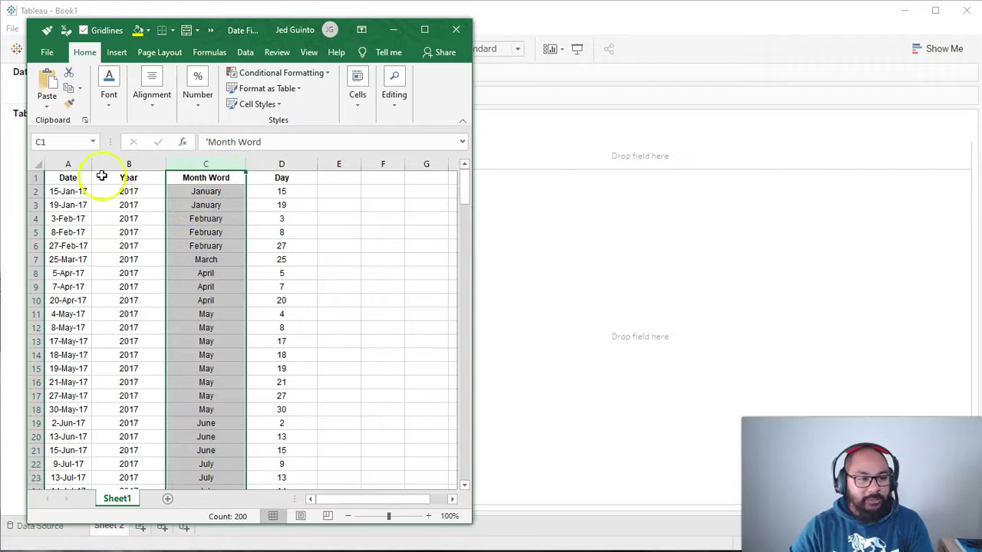
pyautogui.click(150, 247)
pyautogui.click(71, 164)
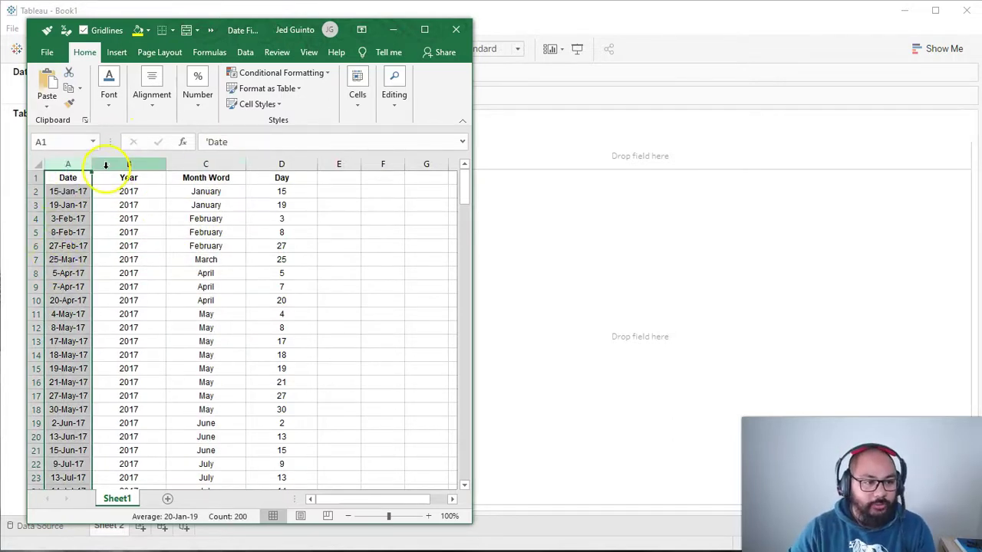
pyautogui.moveTo(463, 180); pyautogui.dragTo(463, 151)
pyautogui.click(296, 250)
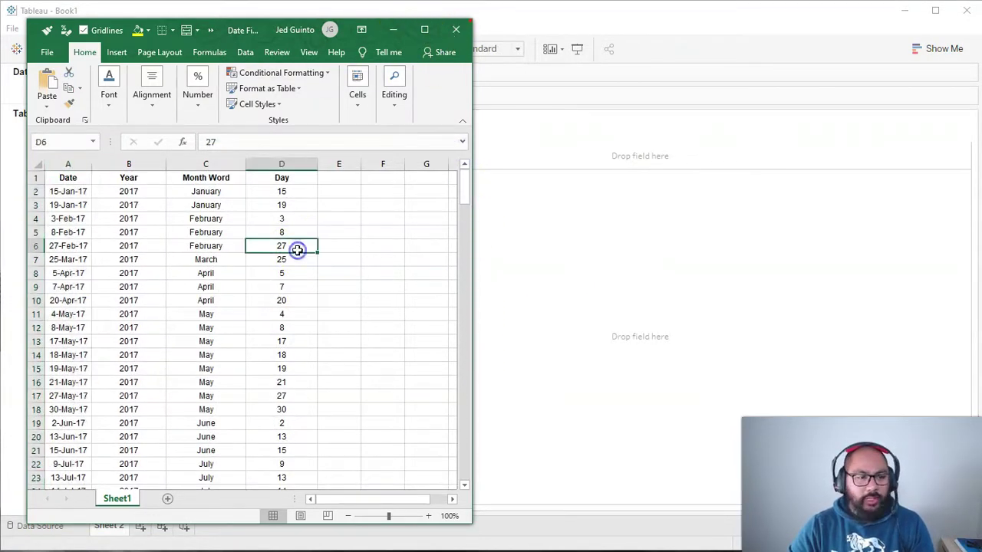
# Switch to Tableau and connect the Date Fields Excel workbook as the data source.
pyautogui.click(393, 29)
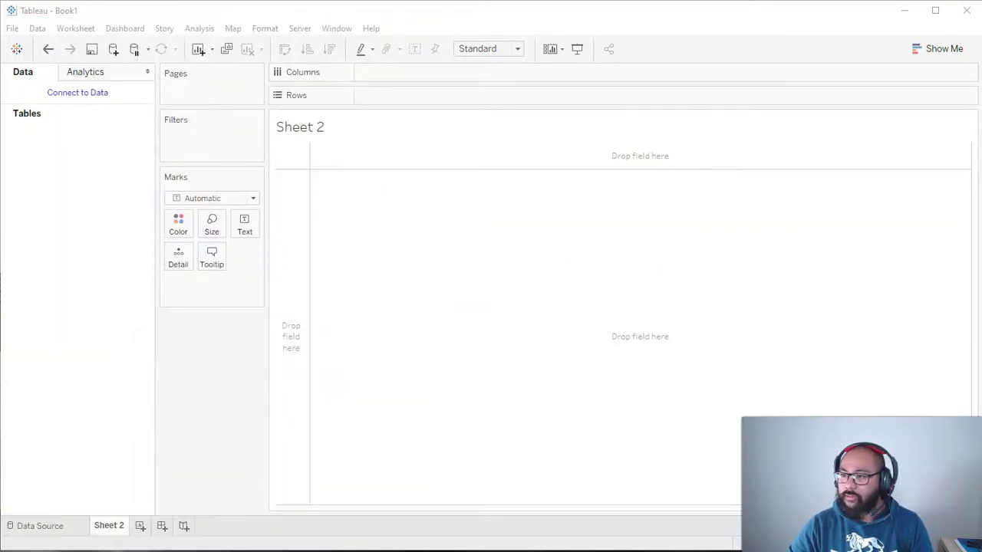
pyautogui.moveTo(720, 390); pyautogui.dragTo(403, 201)
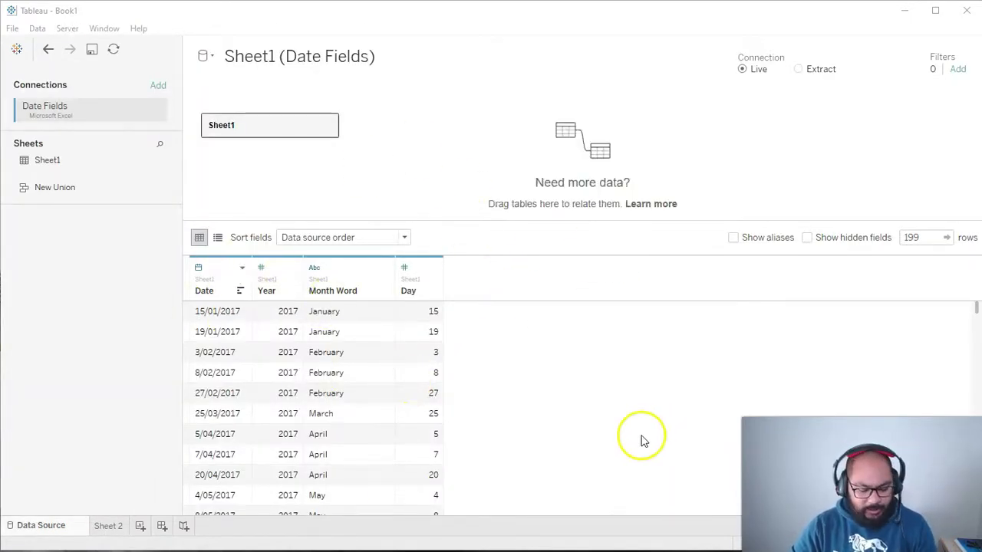
pyautogui.click(266, 247)
pyautogui.moveTo(252, 283)
pyautogui.mouseDown()
pyautogui.moveTo(267, 319)
pyautogui.moveTo(301, 266)
pyautogui.mouseUp()
pyautogui.moveTo(437, 252)
pyautogui.mouseDown()
pyautogui.moveTo(386, 276)
pyautogui.moveTo(447, 235)
pyautogui.mouseUp()
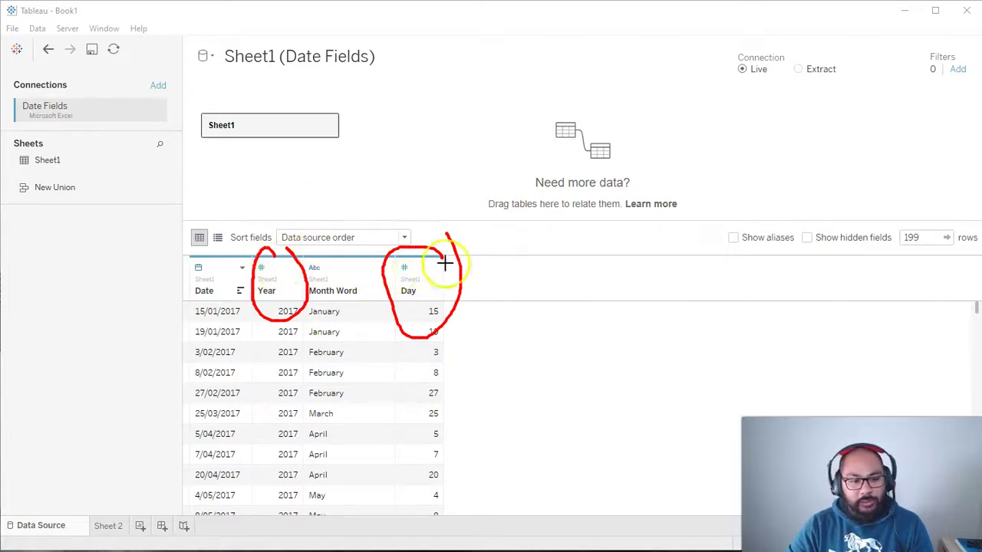
pyautogui.moveTo(382, 270)
pyautogui.mouseDown()
pyautogui.moveTo(334, 233)
pyautogui.moveTo(308, 288)
pyautogui.moveTo(316, 385)
pyautogui.moveTo(345, 365)
pyautogui.mouseUp()
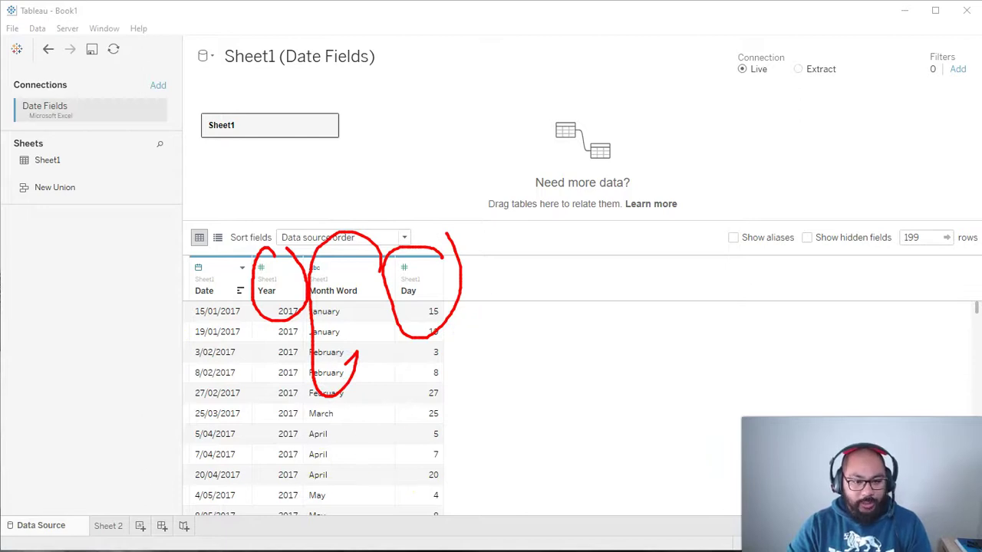
pyautogui.press('Escape')
pyautogui.moveTo(296, 308)
pyautogui.mouseDown()
pyautogui.moveTo(376, 456)
pyautogui.moveTo(278, 453)
pyautogui.mouseUp()
pyautogui.press('Escape')
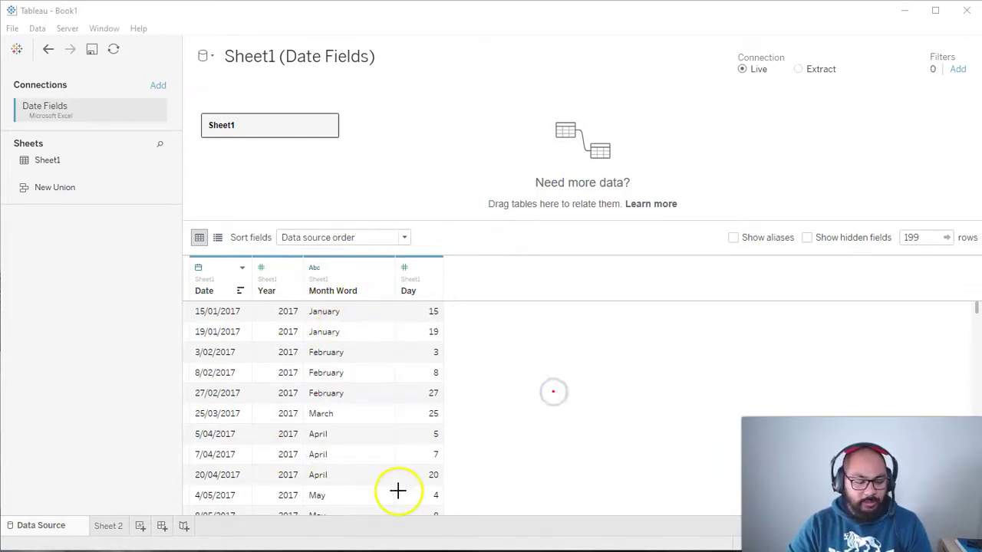
# Go to Sheet 2 and review the Date, Day, Month Word and Year fields in the data source.
pyautogui.click(105, 529)
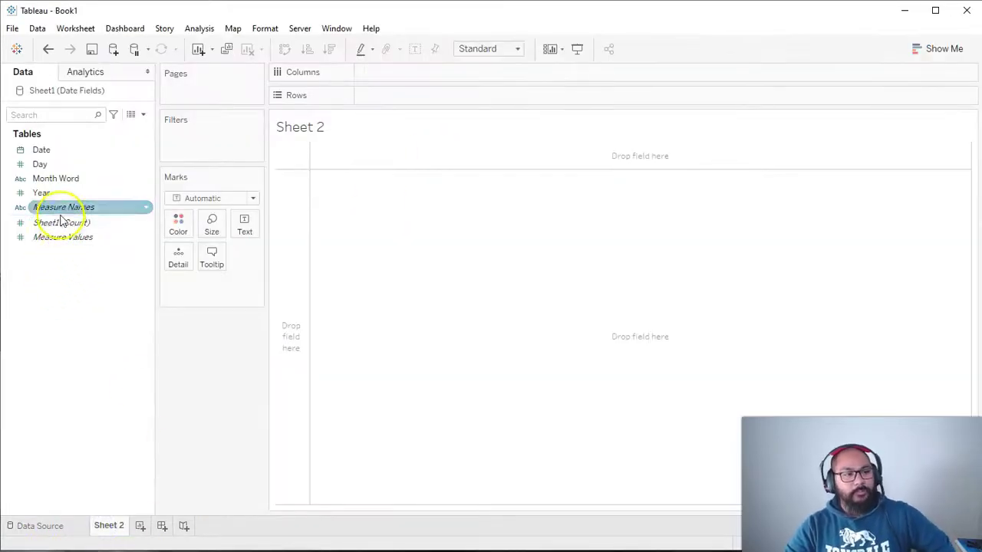
pyautogui.click(63, 164)
pyautogui.click(70, 152)
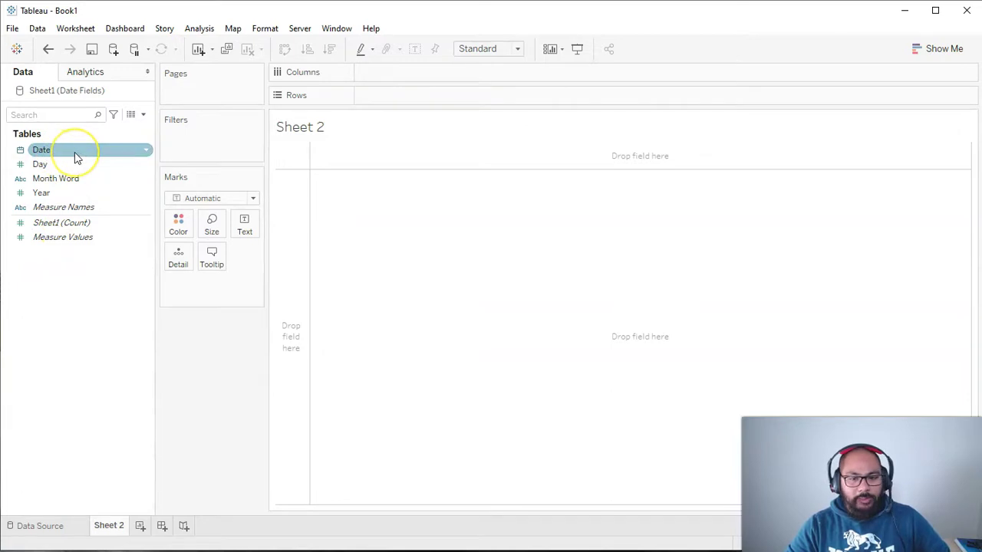
pyautogui.click(31, 135)
pyautogui.click(53, 175)
pyautogui.click(57, 160)
pyautogui.click(65, 177)
pyautogui.click(65, 193)
pyautogui.click(63, 164)
pyautogui.click(67, 175)
pyautogui.click(70, 195)
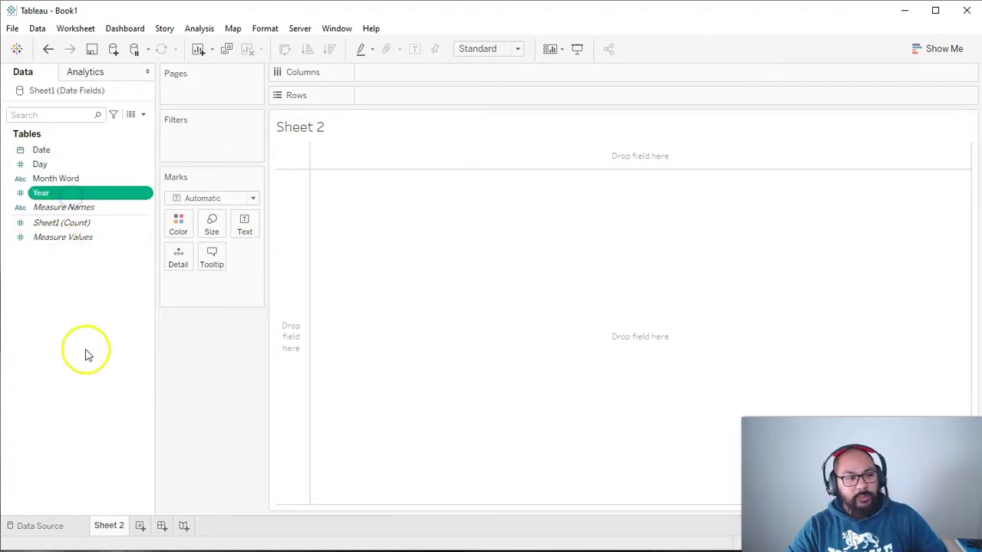
# Start a new calculated field and show the function reference beside its editor.
pyautogui.rightClick(66, 292)
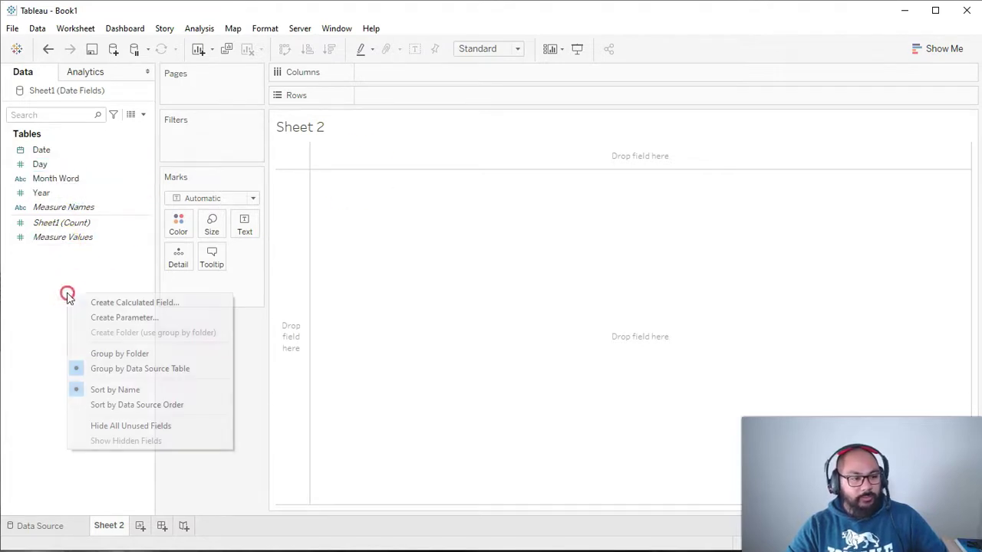
pyautogui.click(177, 302)
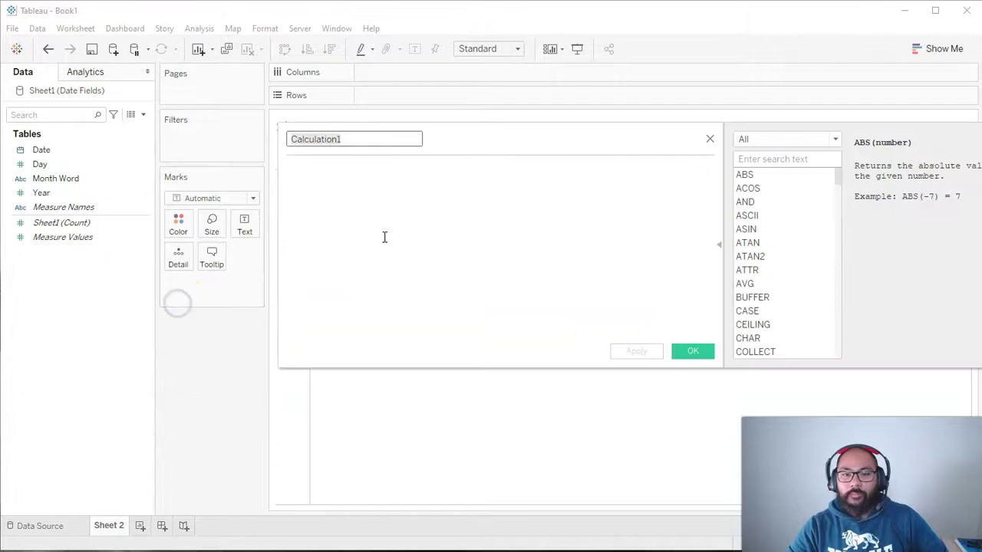
pyautogui.moveTo(563, 142); pyautogui.dragTo(470, 134)
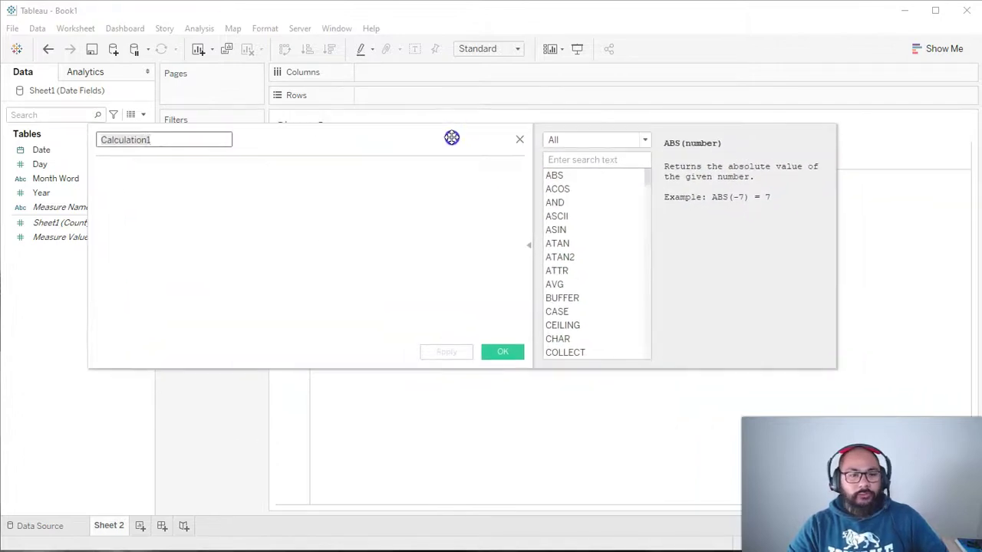
pyautogui.click(568, 158)
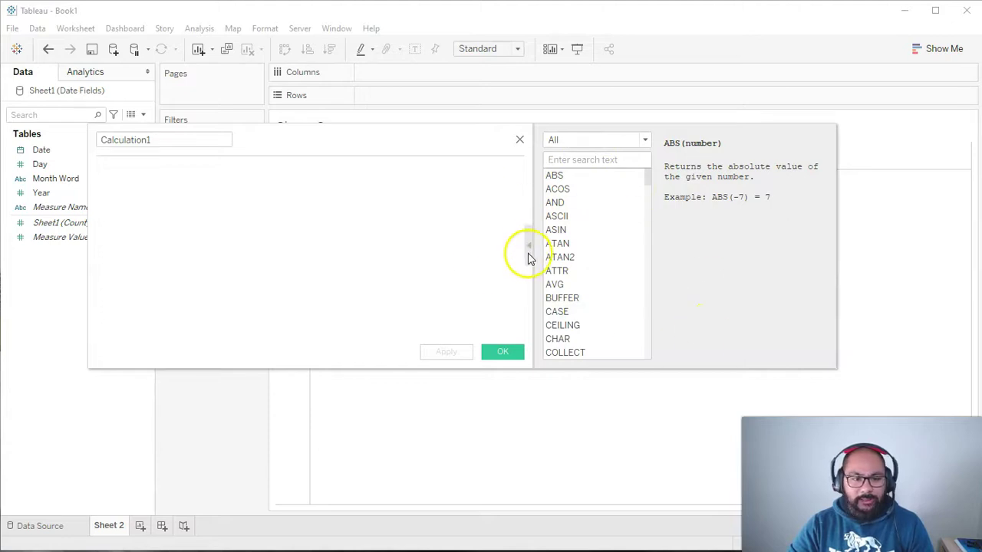
pyautogui.moveTo(541, 238)
pyautogui.mouseDown()
pyautogui.moveTo(513, 237)
pyautogui.moveTo(541, 244)
pyautogui.mouseUp()
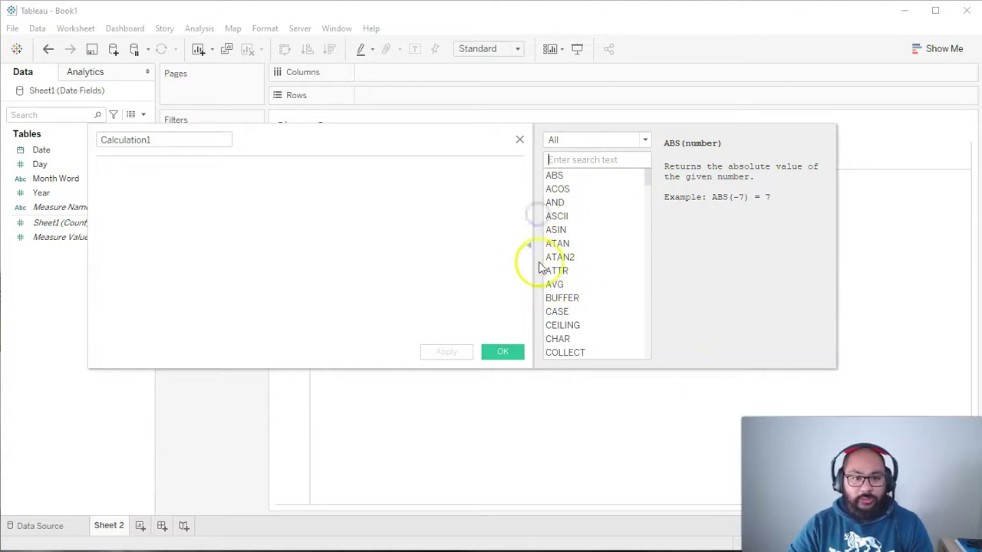
pyautogui.click(530, 247)
pyautogui.click(529, 250)
pyautogui.click(529, 249)
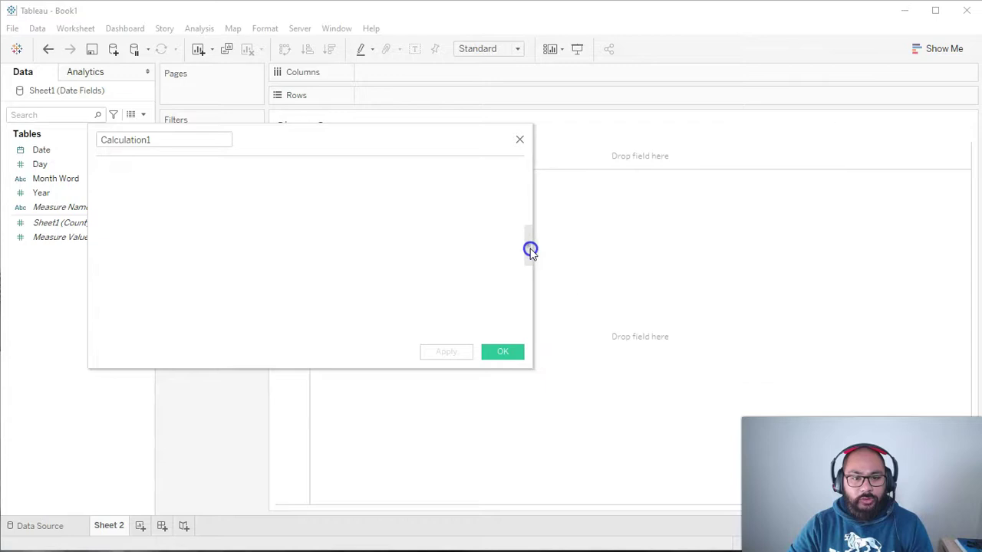
pyautogui.click(529, 249)
pyautogui.click(529, 249)
pyautogui.click(529, 249)
# Search the function reference for "date", read the description of the DATE function, and close the calculation editor.
pyautogui.click(560, 160)
pyautogui.write('date')
pyautogui.click(570, 180)
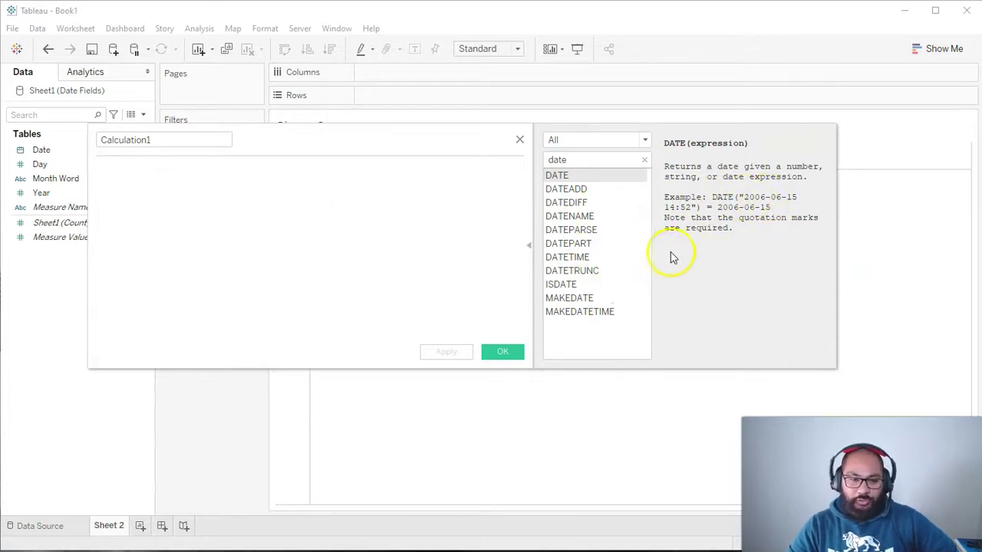
pyautogui.moveTo(416, 125); pyautogui.dragTo(449, 135)
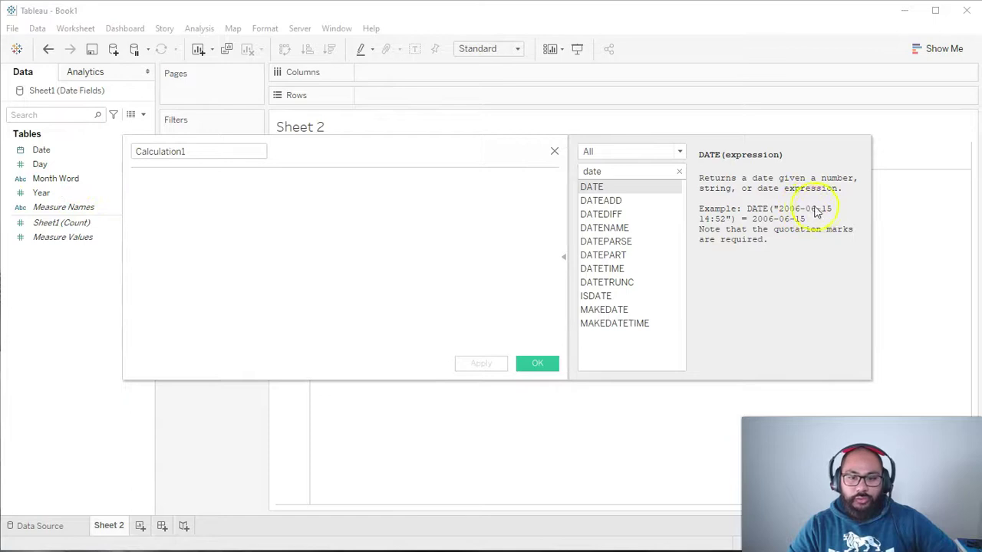
pyautogui.click(62, 180)
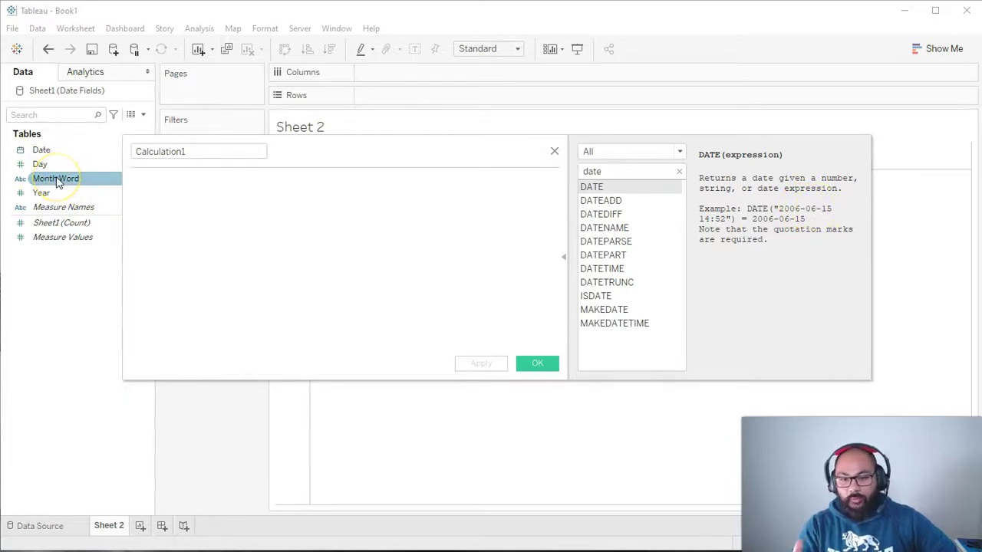
pyautogui.click(553, 152)
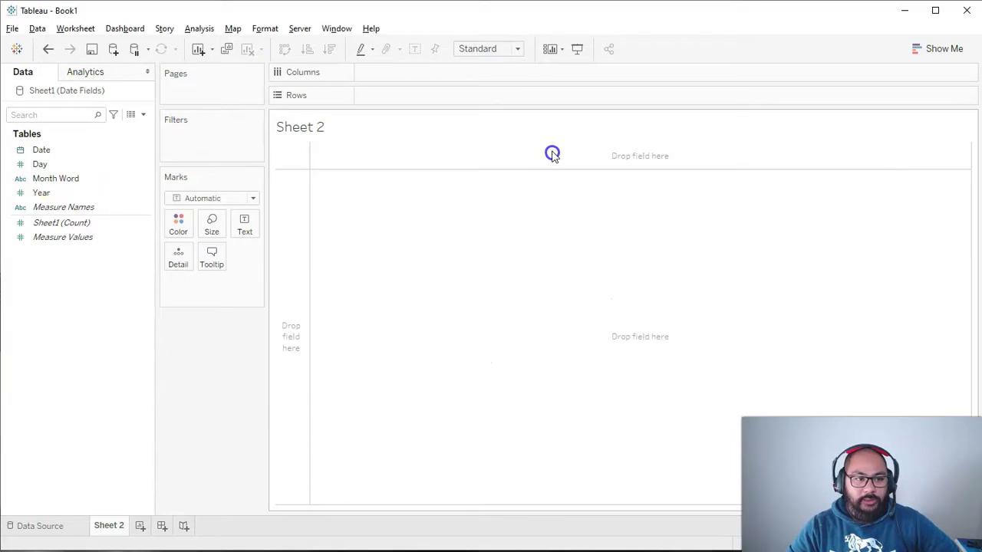
# Try giving the Month Word members number aliases, with 4 for April and 8 for August.
pyautogui.rightClick(72, 182)
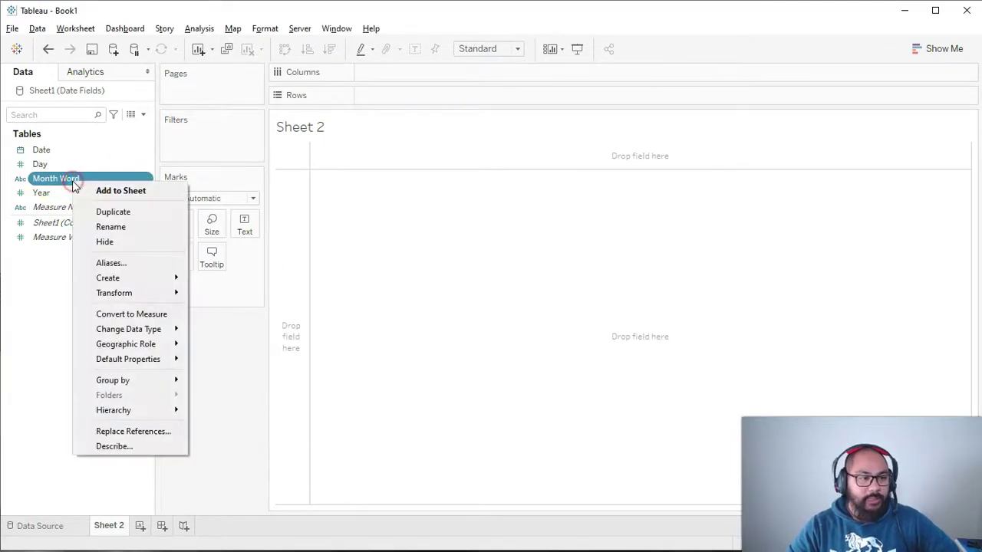
pyautogui.click(153, 268)
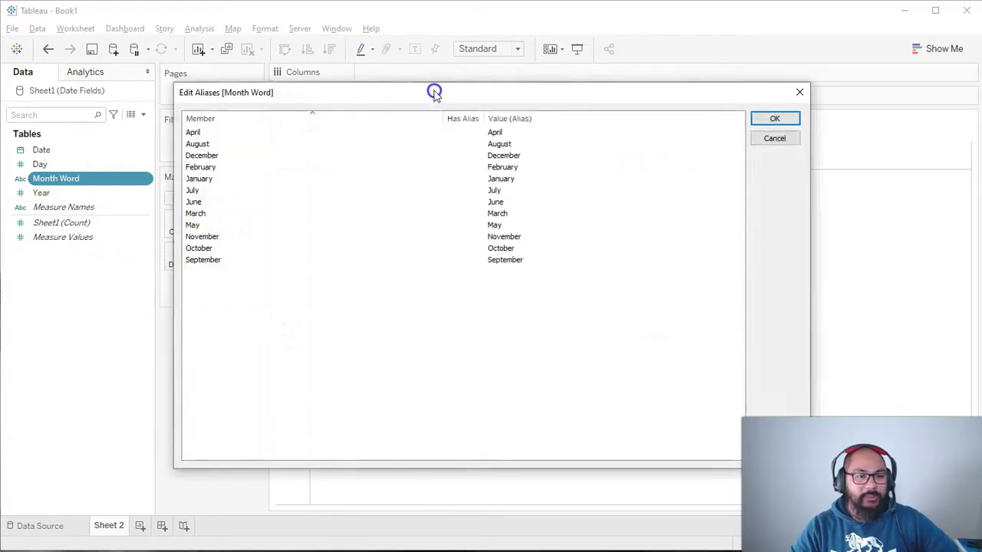
pyautogui.moveTo(544, 159); pyautogui.dragTo(536, 218)
pyautogui.doubleClick(540, 159)
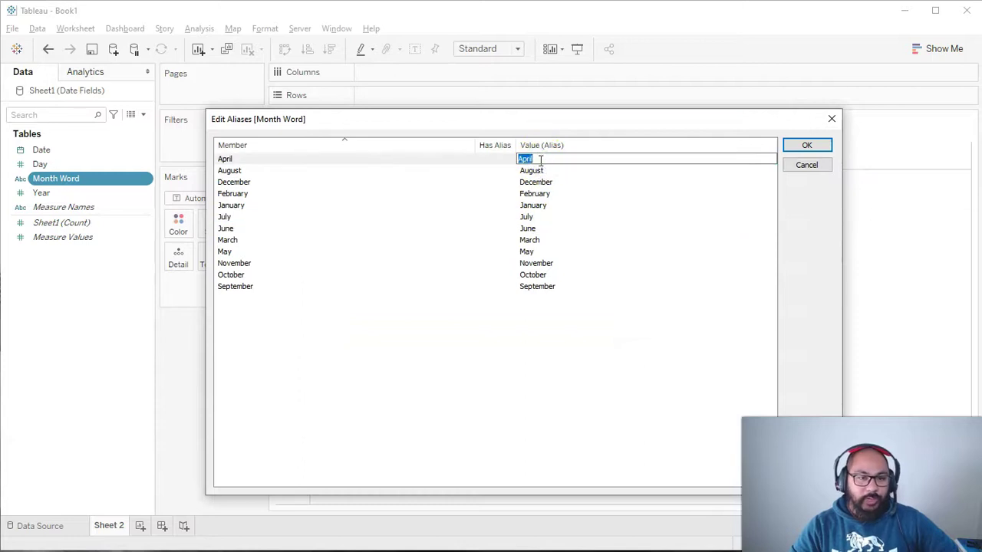
pyautogui.write('4')
pyautogui.click(539, 170)
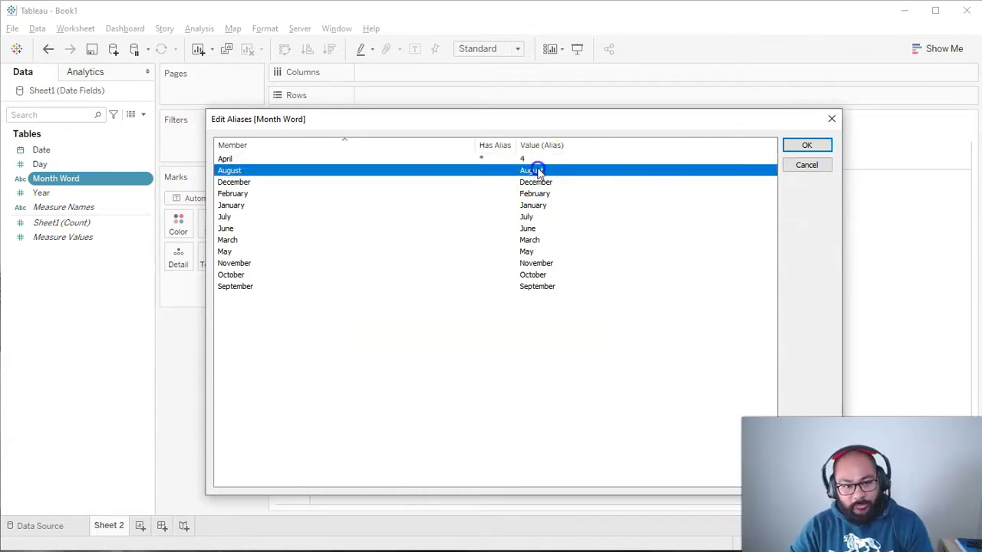
pyautogui.click(539, 170)
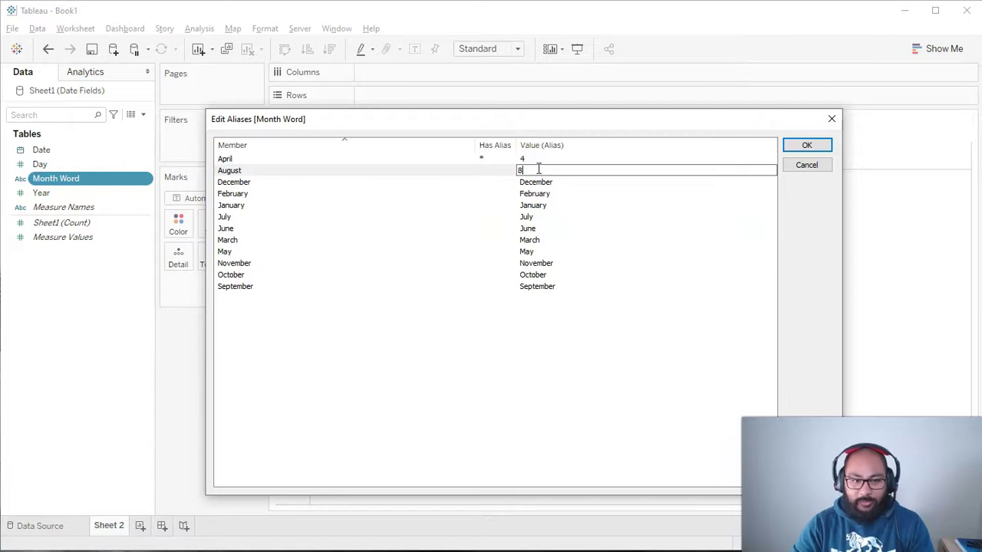
pyautogui.write('8')
pyautogui.press('Return')
pyautogui.click(823, 165)
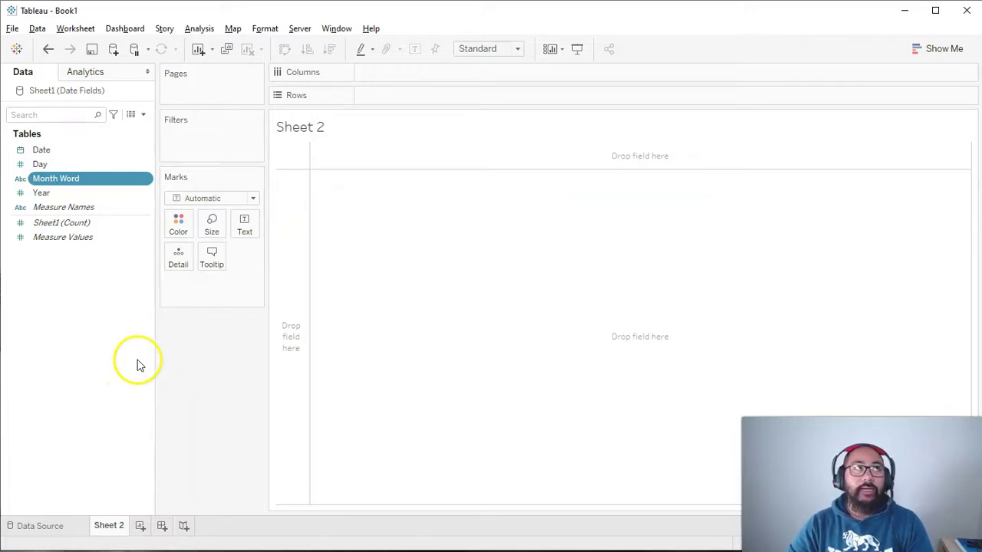
# Create a calculated field from Month Word and name it "Clean Month".
pyautogui.moveTo(56, 178)
pyautogui.mouseDown()
pyautogui.moveTo(66, 187)
pyautogui.moveTo(69, 177)
pyautogui.moveTo(99, 221)
pyautogui.moveTo(73, 181)
pyautogui.mouseUp()
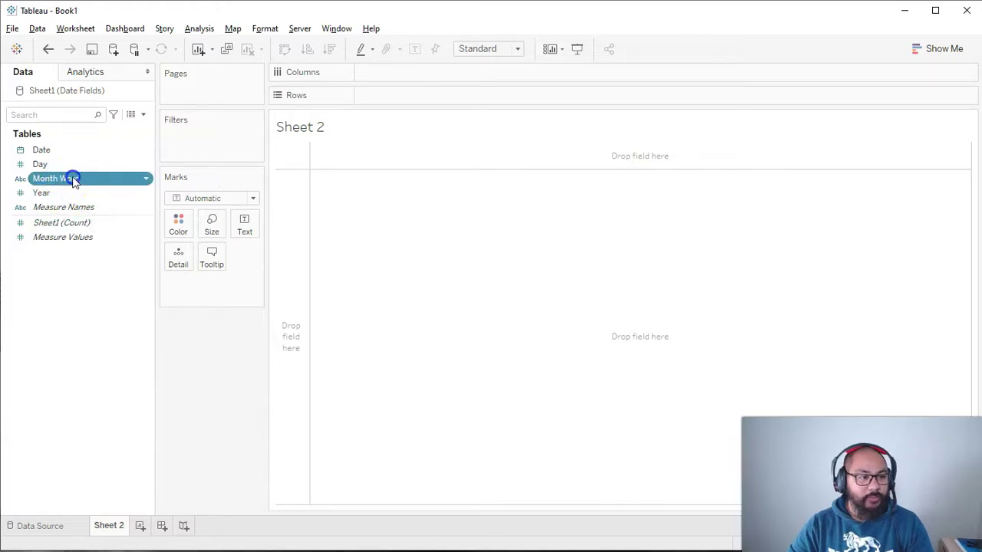
pyautogui.rightClick(50, 179)
pyautogui.moveTo(112, 273)
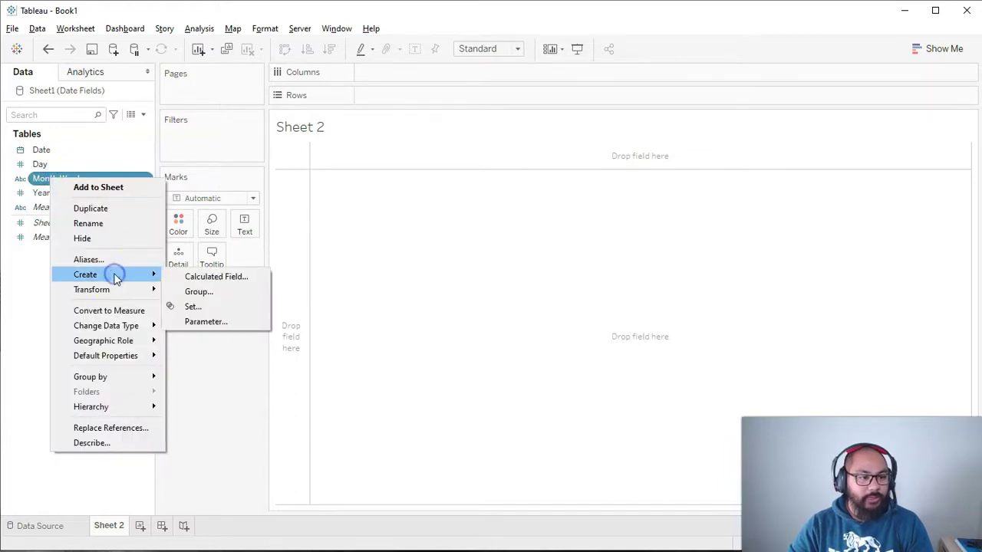
pyautogui.click(244, 283)
pyautogui.moveTo(327, 157); pyautogui.dragTo(370, 164)
pyautogui.click(267, 204)
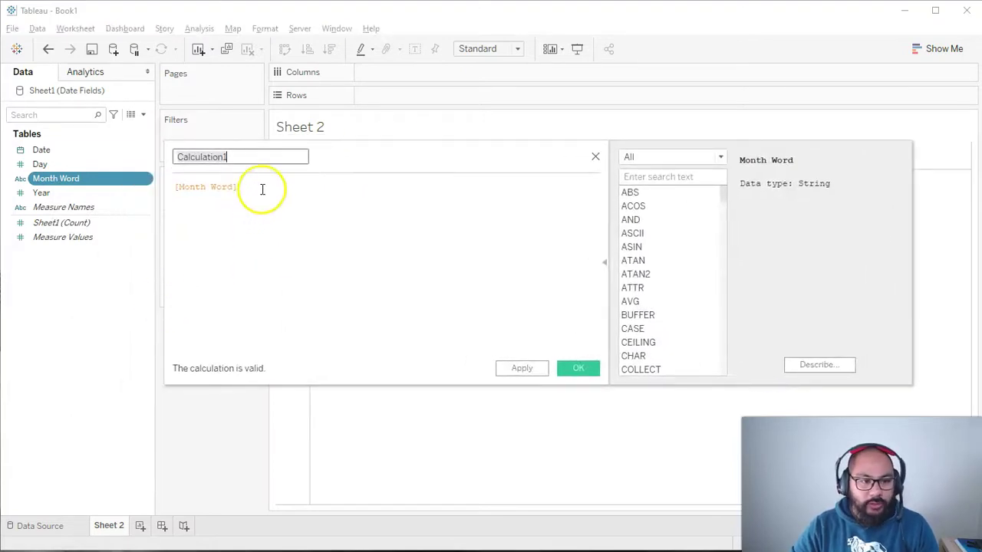
pyautogui.write('Clean Month')
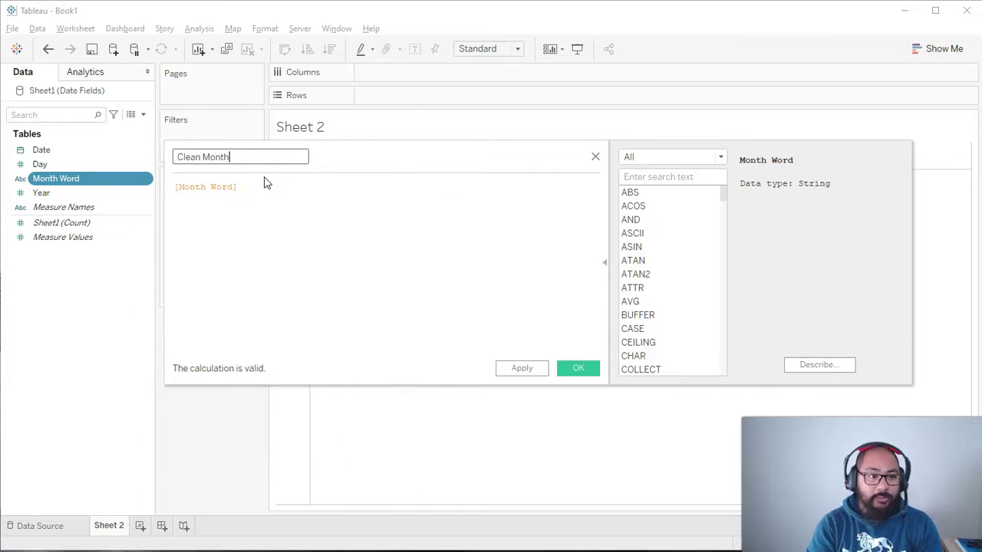
# Begin the formula with a case statement on [Month Word], followed by an indented new line.
pyautogui.click(261, 192)
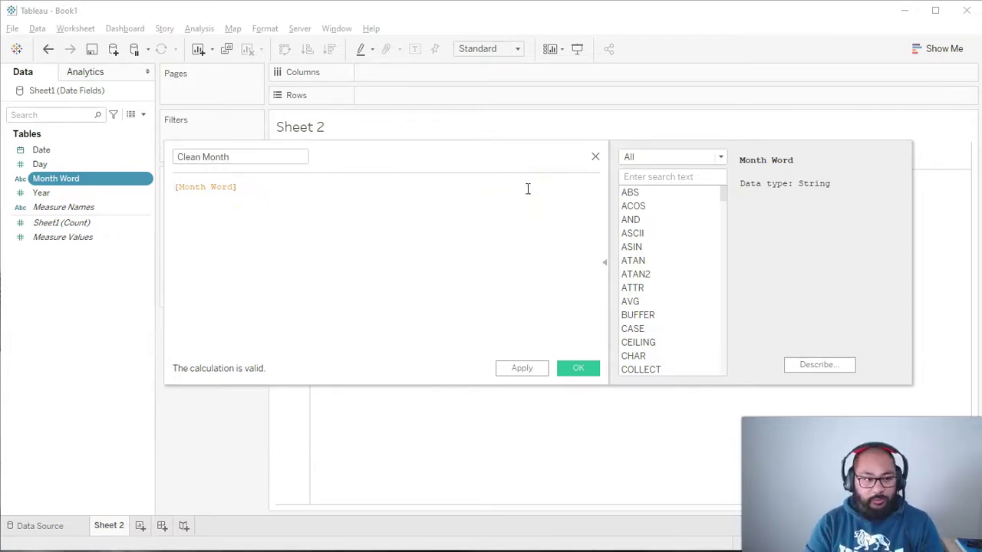
pyautogui.press('Home')
pyautogui.write('case')
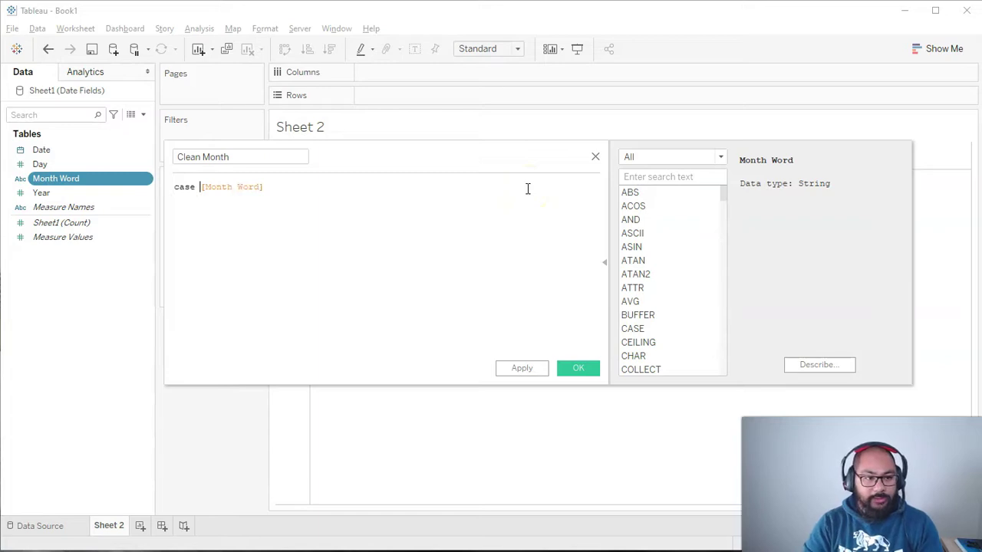
pyautogui.hotkey('shift', 'End')
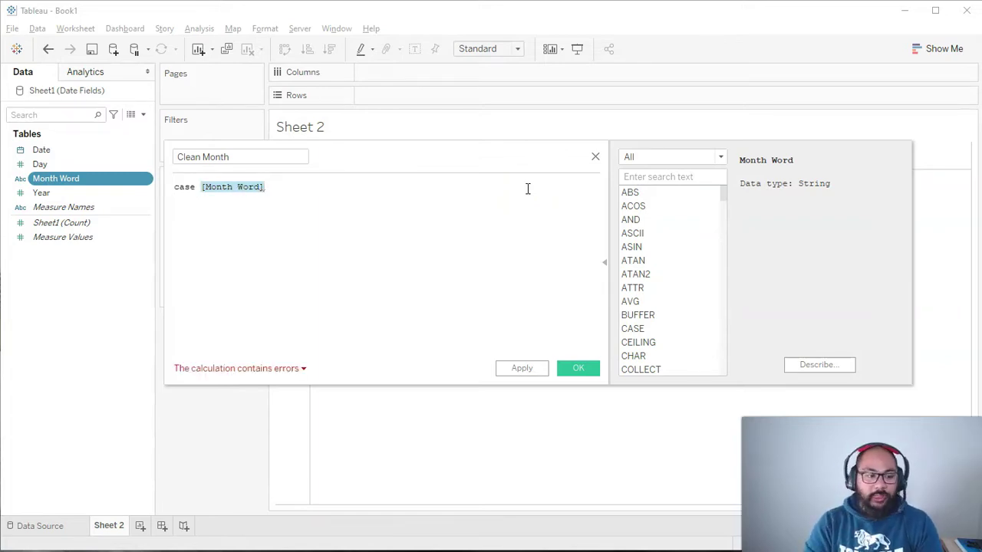
pyautogui.press('End')
pyautogui.press('Return')
pyautogui.press('Tab')
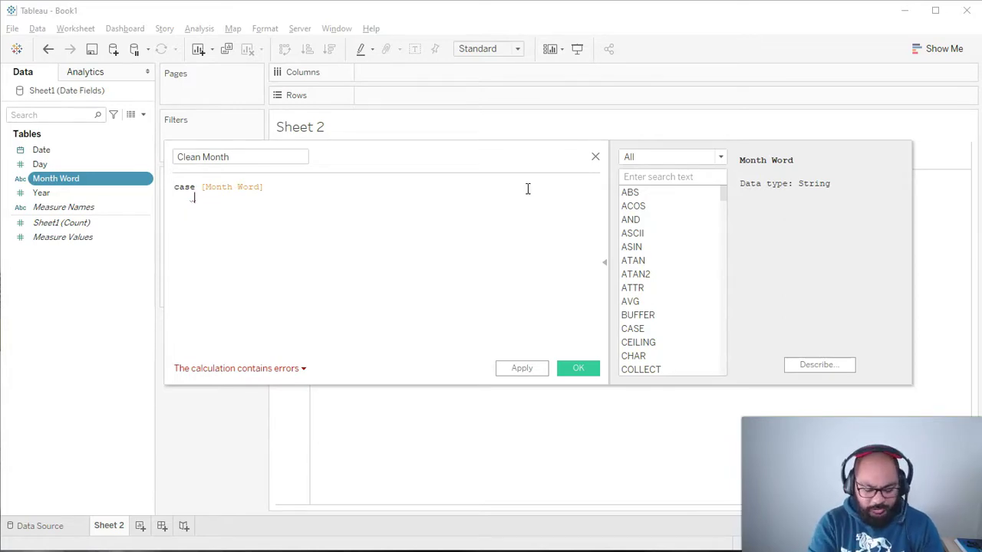
# Add the first condition to the case statement: when "January" then 1, with the 1 as an unquoted number.
pyautogui.write('when')
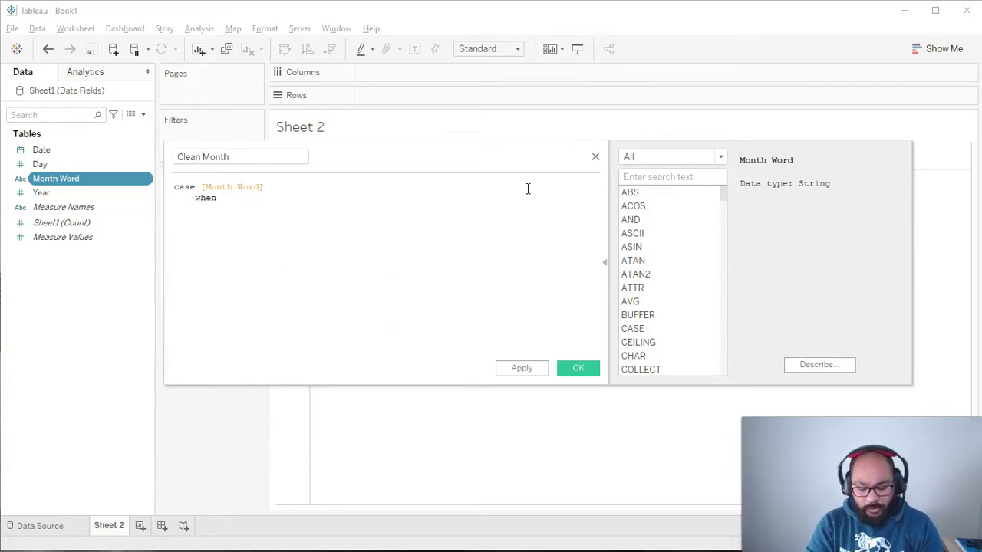
pyautogui.write(' "')
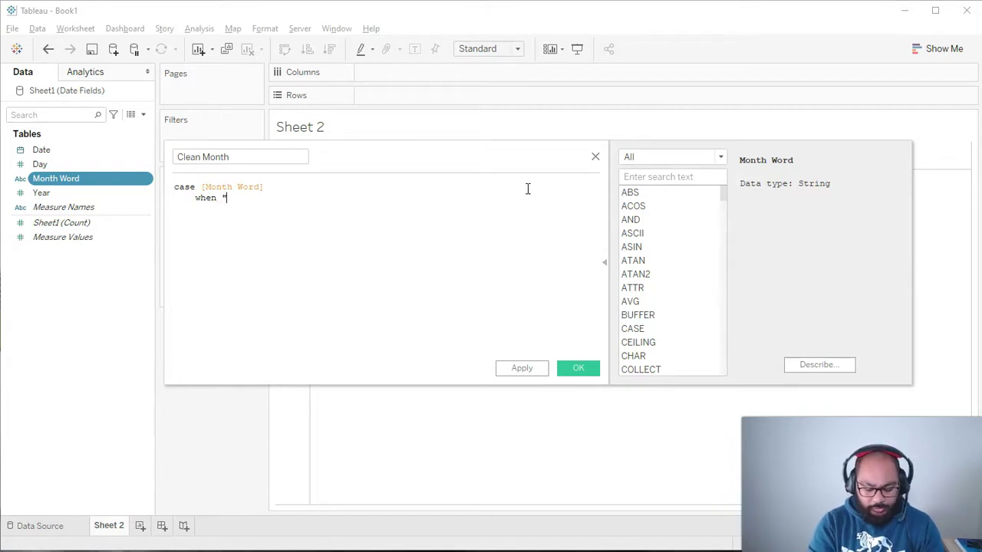
pyautogui.write('January" then ')
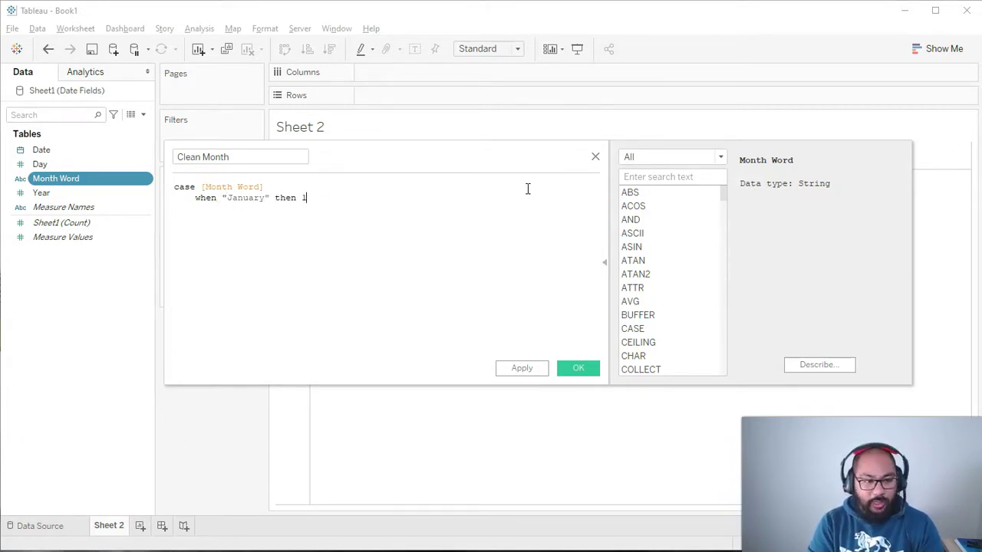
pyautogui.write('"1')
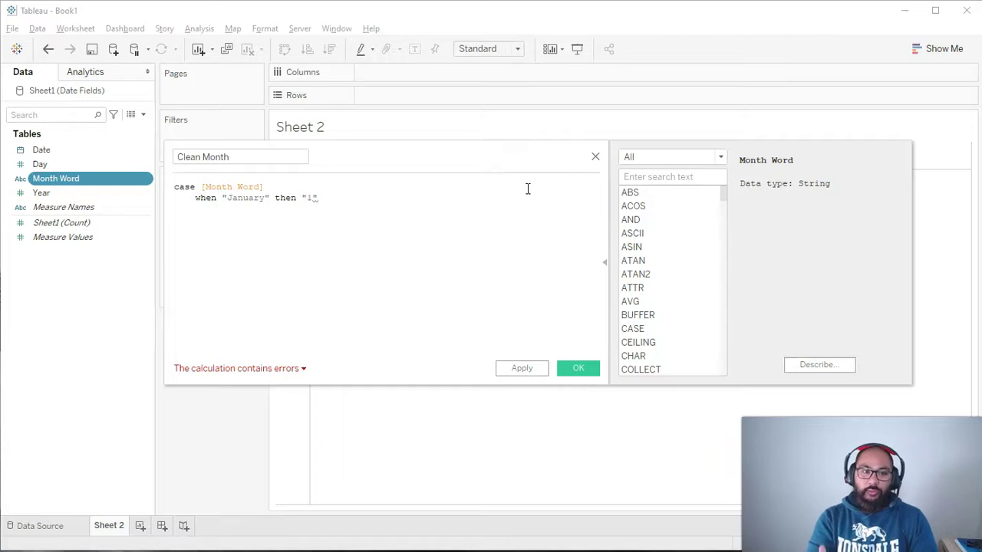
pyautogui.press('BackSpace')
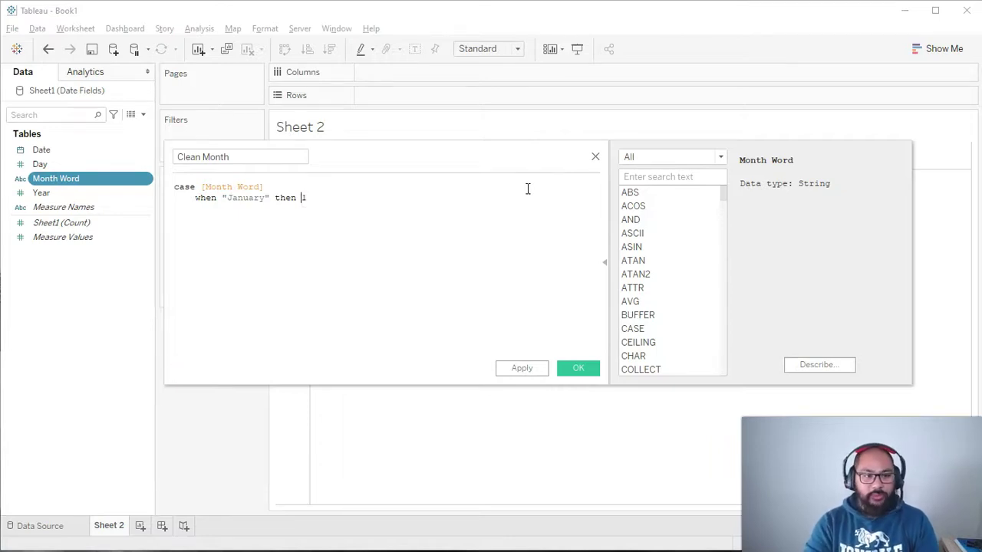
pyautogui.press('Return')
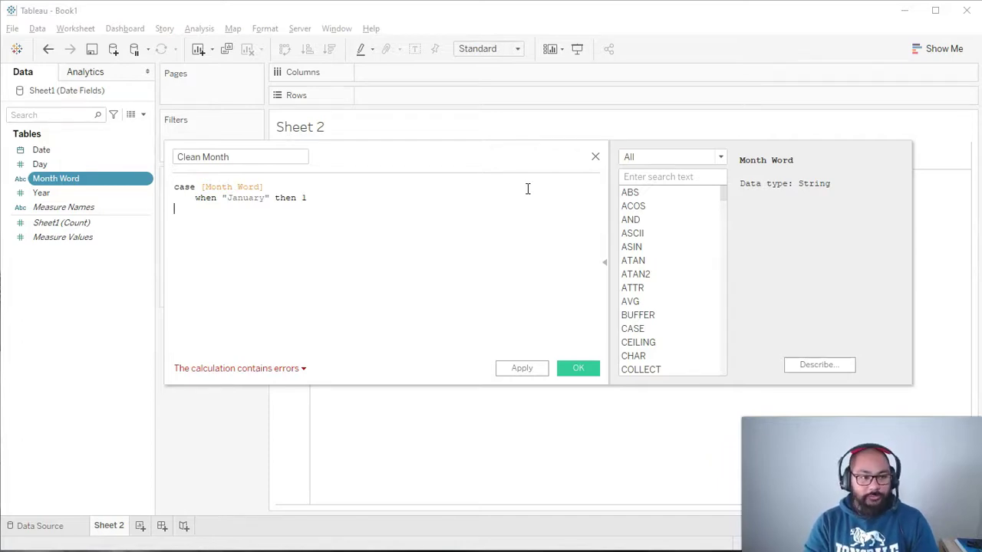
# Duplicate the January condition line until the case statement has twelve when lines.
pyautogui.hotkey('shift', 'Up')
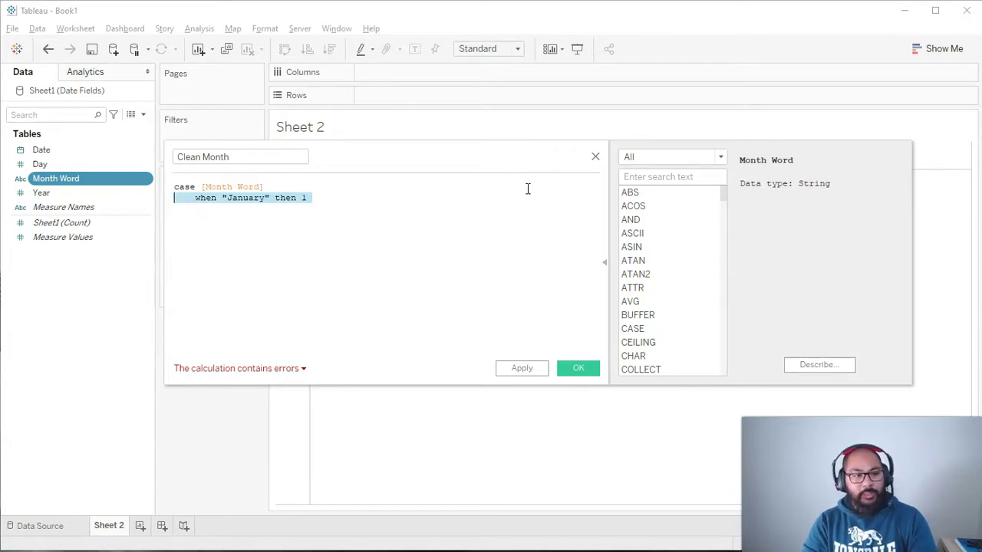
pyautogui.hotkey('ctrl', 'c')
pyautogui.hotkey('ctrl', 'v')
pyautogui.hotkey('ctrl', 'v')
pyautogui.hotkey('ctrl', 'v')
pyautogui.hotkey('ctrl', 'v')
pyautogui.hotkey('ctrl', 'v')
pyautogui.hotkey('ctrl', 'v')
pyautogui.hotkey('ctrl', 'v')
pyautogui.hotkey('ctrl', 'v')
pyautogui.hotkey('ctrl', 'v')
pyautogui.hotkey('ctrl', 'v')
pyautogui.hotkey('ctrl', 'v')
pyautogui.hotkey('ctrl', 'v')
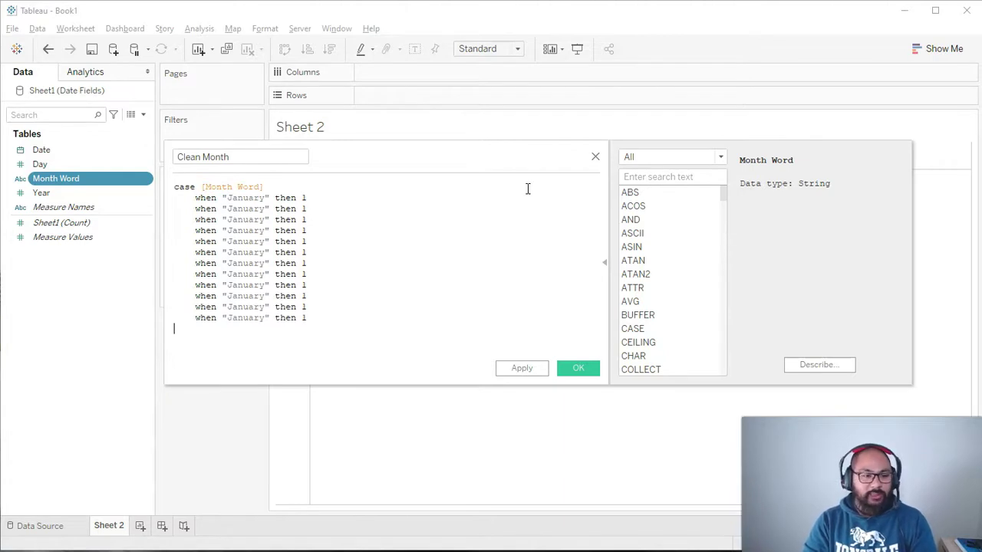
# Change the month names in the second to fifth when lines to February, March, April and May.
pyautogui.click(331, 194)
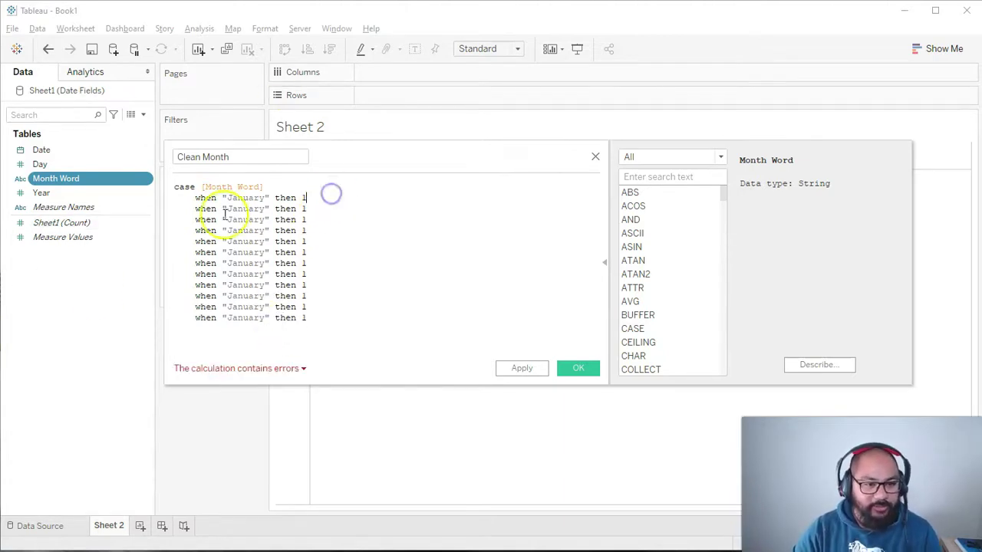
pyautogui.doubleClick(239, 209)
pyautogui.write('Febr')
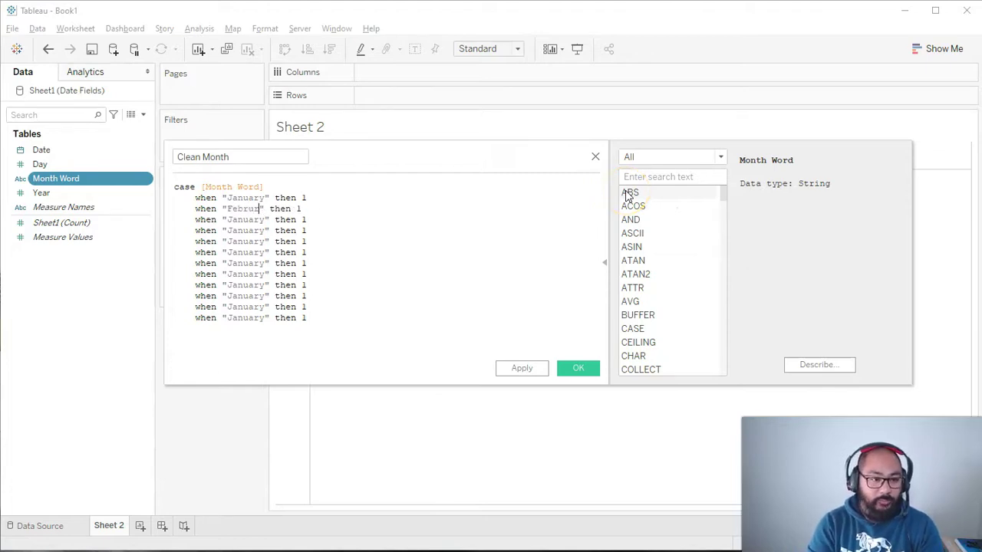
pyautogui.hotkey('ctrl', 'shift', 'Left')
pyautogui.write('March')
pyautogui.hotkey('ctrl', 'shift', 'Left')
pyautogui.write('April')
pyautogui.hotkey('ctrl', 'Right')
pyautogui.hotkey('ctrl', 'shift', 'Left')
pyautogui.write('May')
# Change the month names in the sixth to eighth when lines to June, July and August.
pyautogui.hotkey('ctrl', 'shift', 'Left')
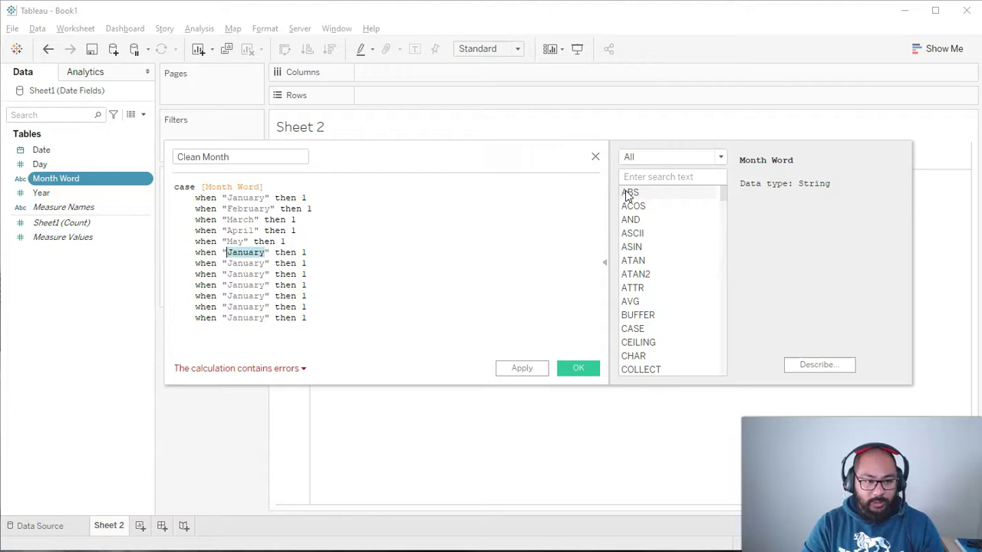
pyautogui.write('June')
pyautogui.hotkey('ctrl', 'Right')
pyautogui.hotkey('ctrl', 'shift', 'Left')
pyautogui.write('July')
pyautogui.hotkey('ctrl', 'shift', 'Left')
pyautogui.write('August')
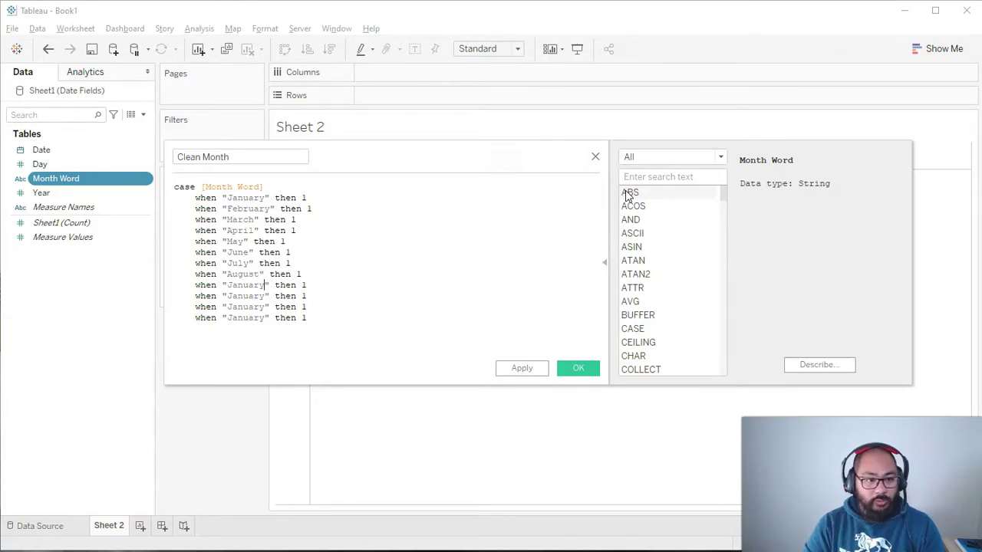
# Change the month names in the ninth and tenth when lines to September and October, both capitalized.
pyautogui.hotkey('ctrl', 'shift', 'Left')
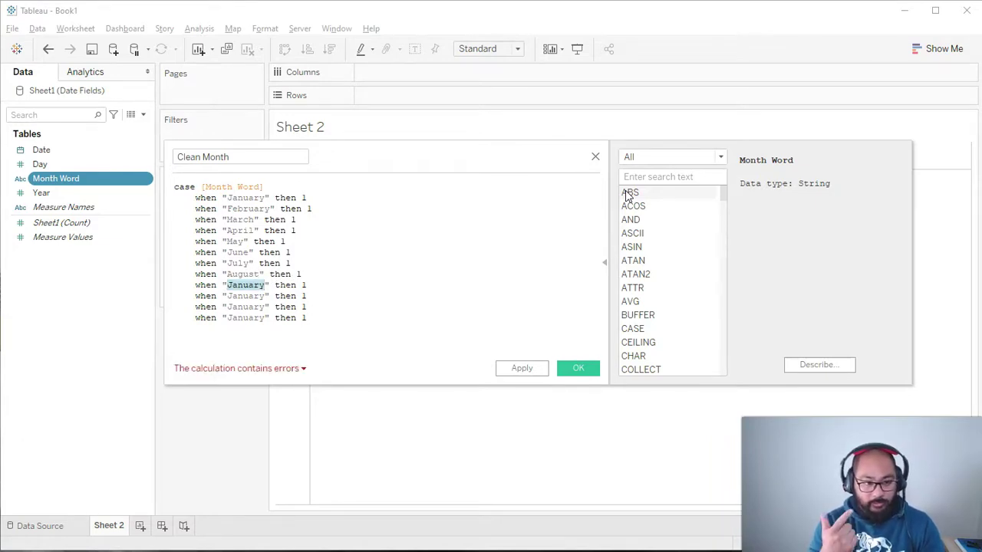
pyautogui.write('Septembe')
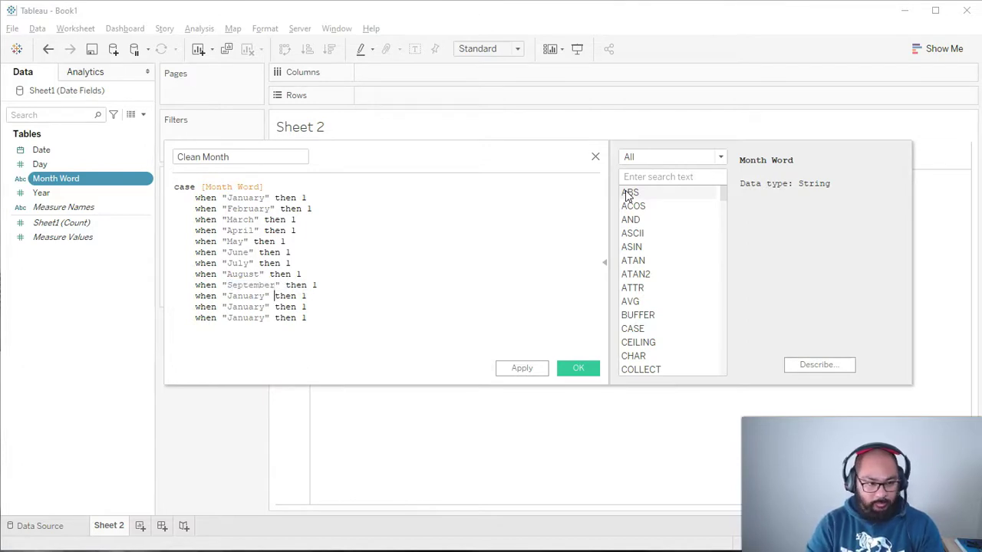
pyautogui.hotkey('ctrl', 'shift', 'Left')
pyautogui.write('october')
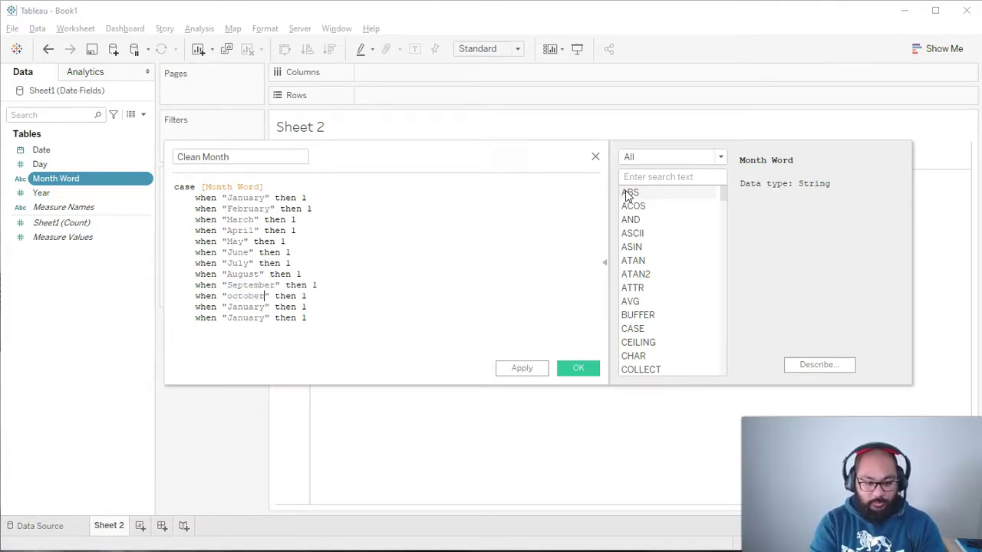
pyautogui.hotkey('ctrl', 'Left')
pyautogui.press('Delete')
pyautogui.write('O')
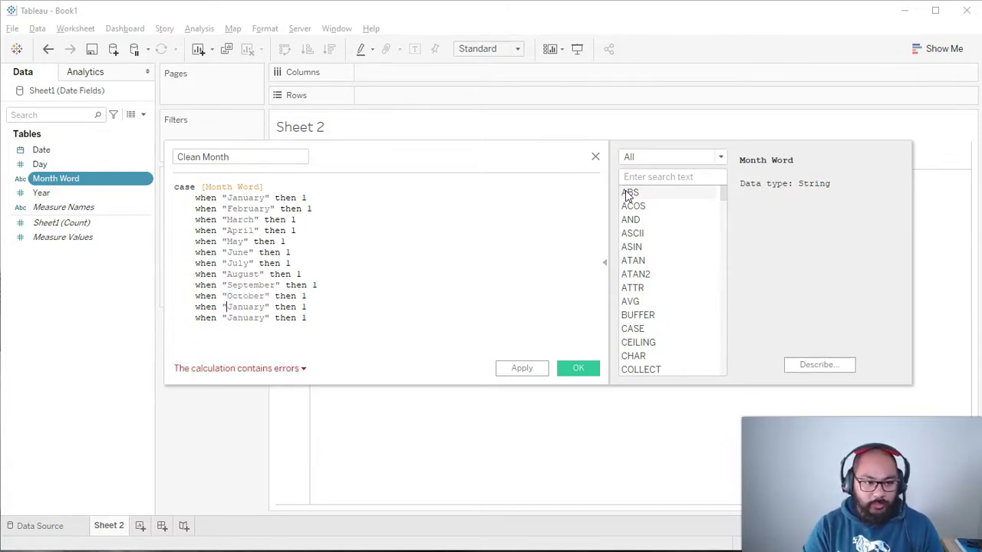
pyautogui.press('BackSpace')
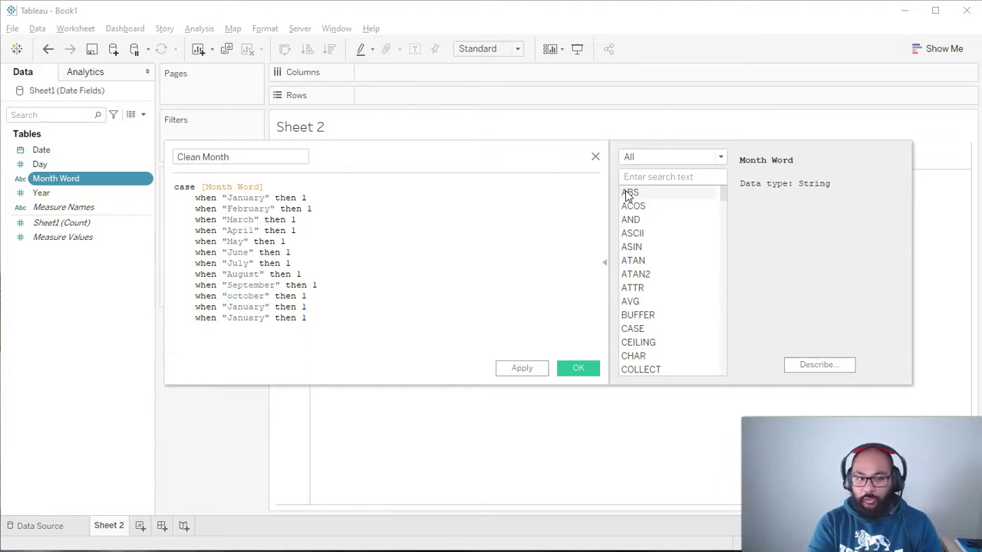
pyautogui.write('O')
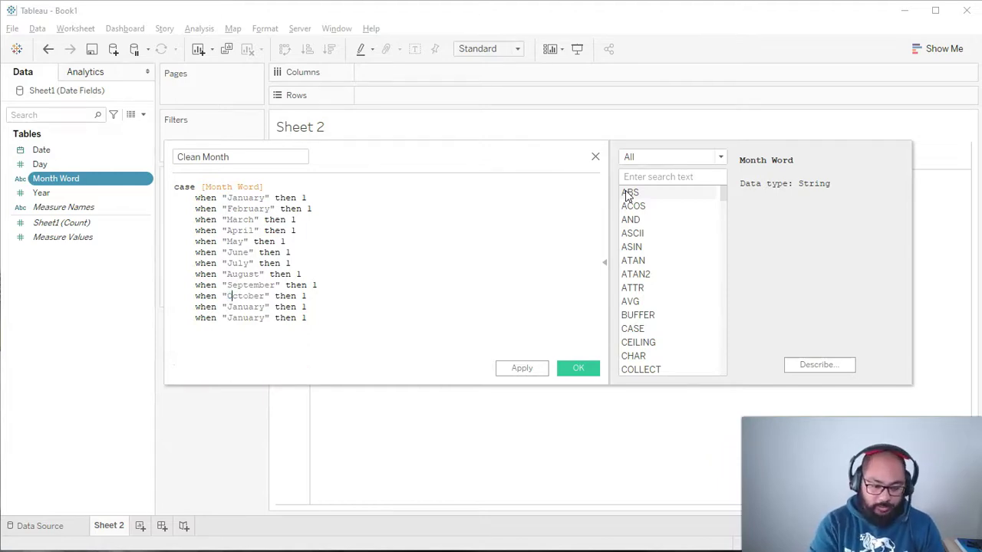
# Change the month names in the last two when lines to November and December.
pyautogui.press('Down')
pyautogui.press('Down')
pyautogui.hotkey('ctrl', 'shift', 'Right')
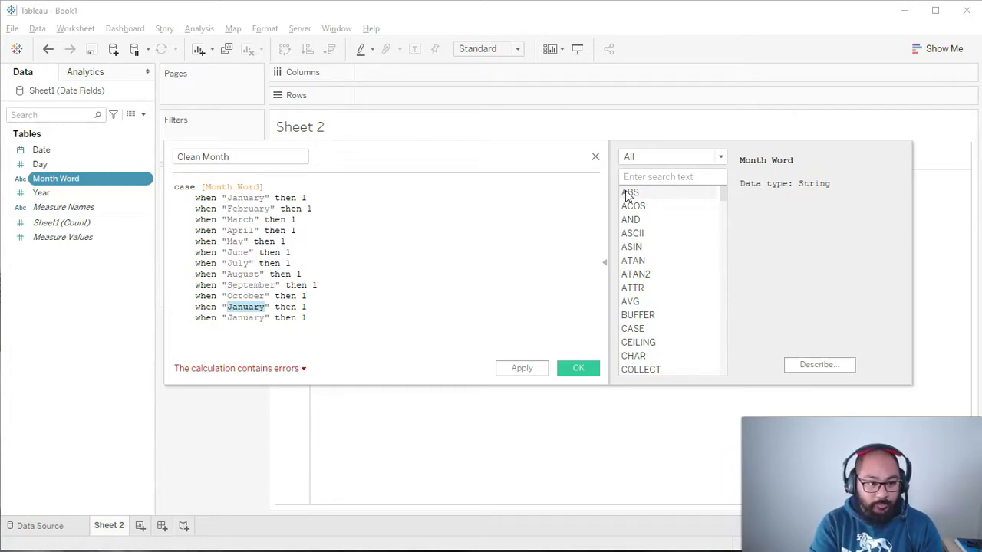
pyautogui.write('November')
pyautogui.hotkey('ctrl', 'shift', 'Left')
pyautogui.write('Decembe')
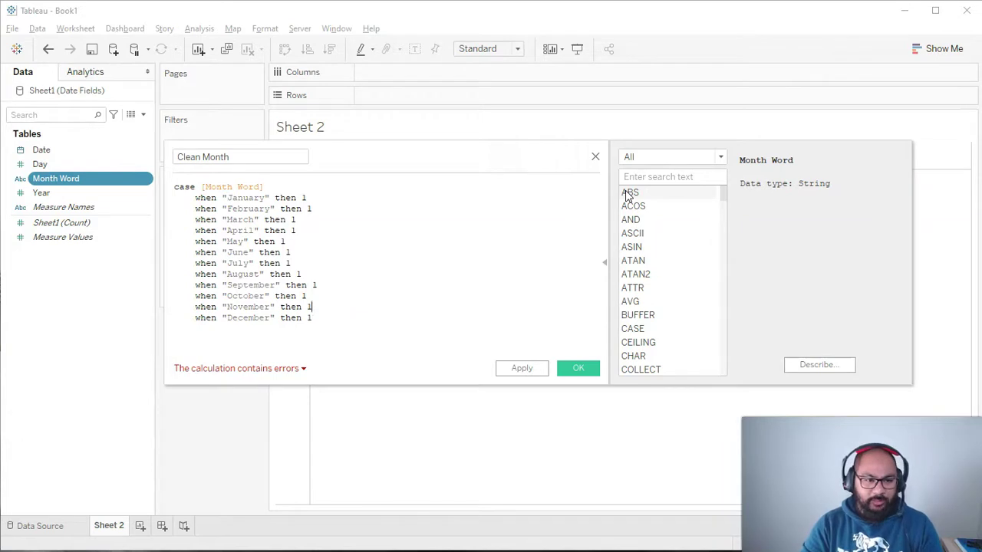
# Number the then results in month order, from 2 for February through 12 for December.
pyautogui.click(302, 198)
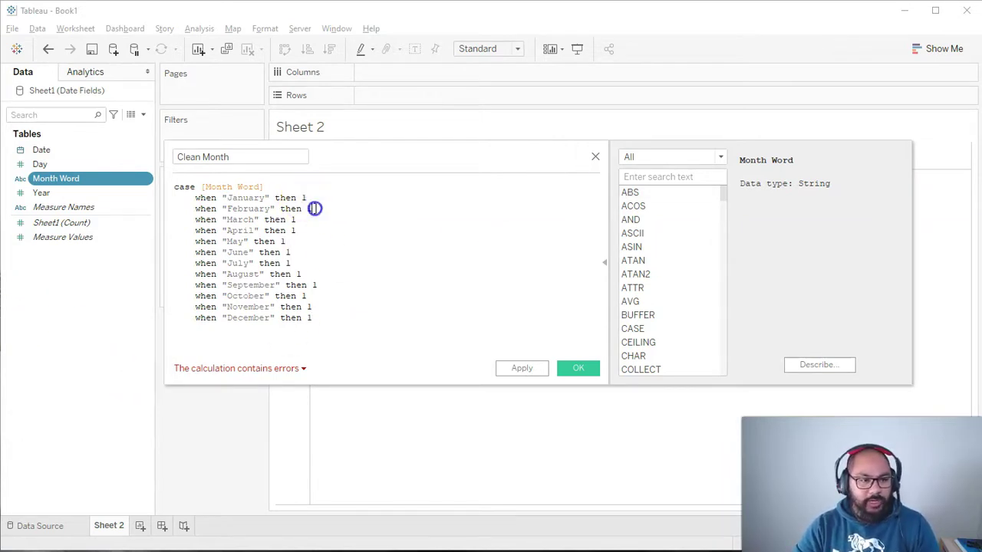
pyautogui.click(310, 198)
pyautogui.click(317, 207)
pyautogui.press('BackSpace')
pyautogui.write('2')
pyautogui.press('Down')
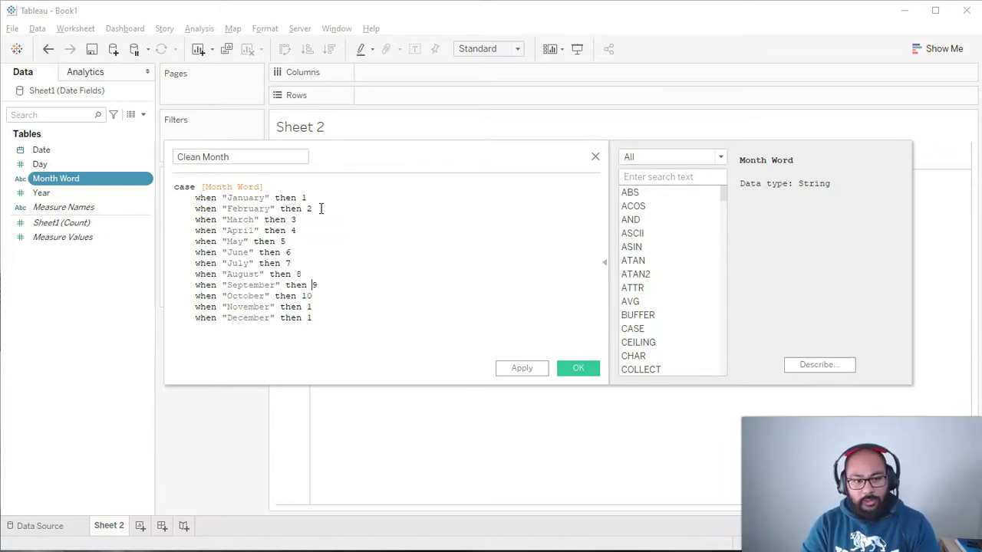
pyautogui.write('1')
pyautogui.press('Down')
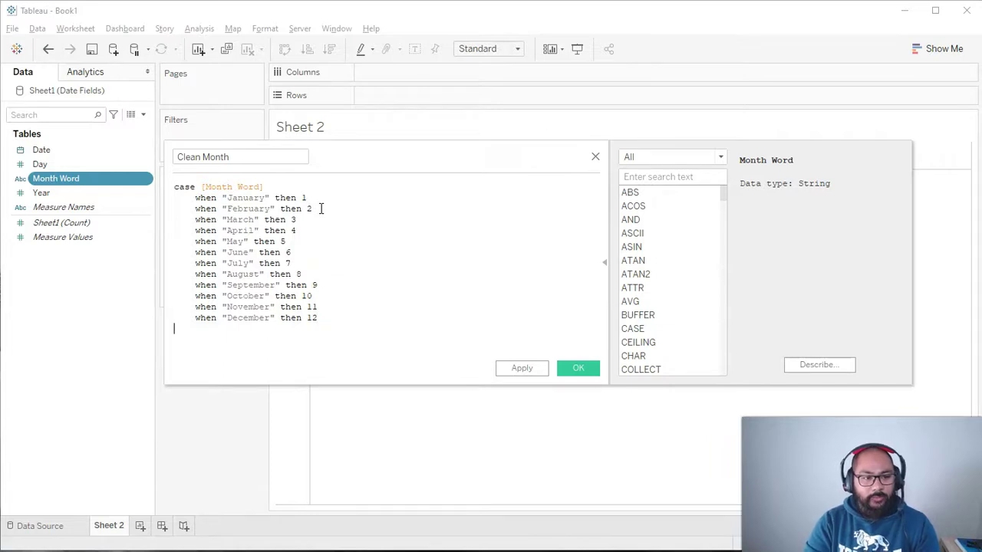
# Finish the case statement with "else null" and "end", and save the Clean Month calculation.
pyautogui.press('Return')
pyautogui.write('else null')
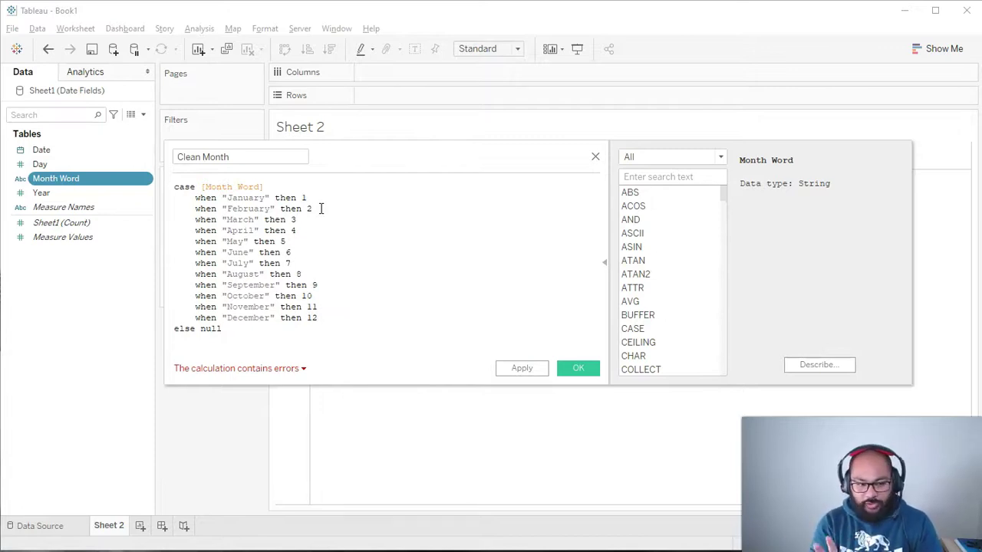
pyautogui.press('Return')
pyautogui.write('end')
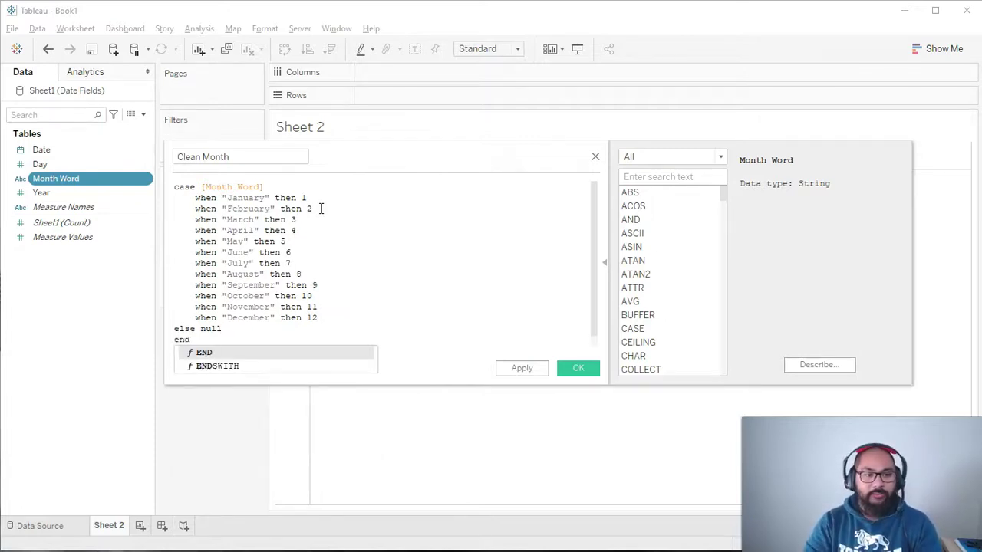
pyautogui.click(358, 310)
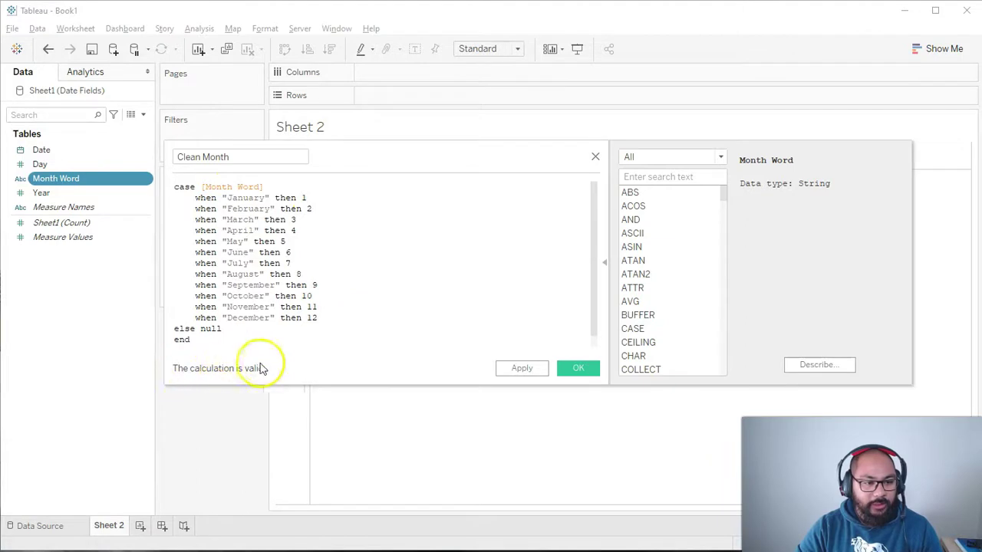
pyautogui.click(581, 367)
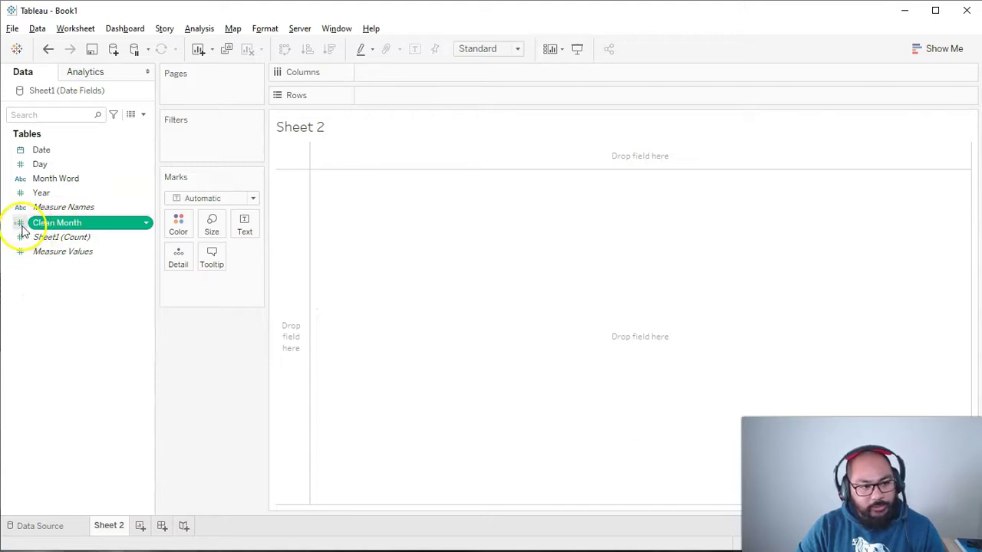
pyautogui.click(81, 337)
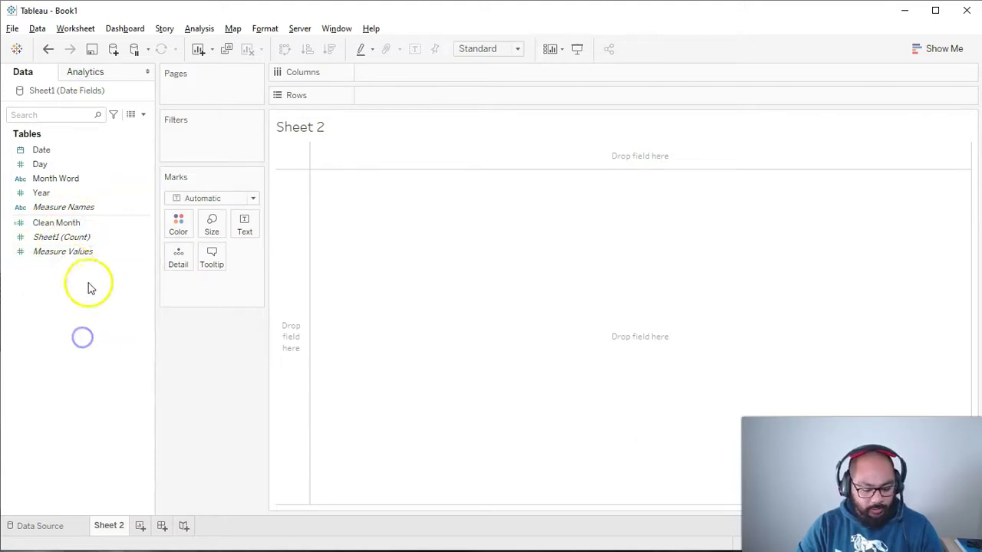
pyautogui.click(86, 225)
pyautogui.moveTo(9, 217); pyautogui.dragTo(162, 221)
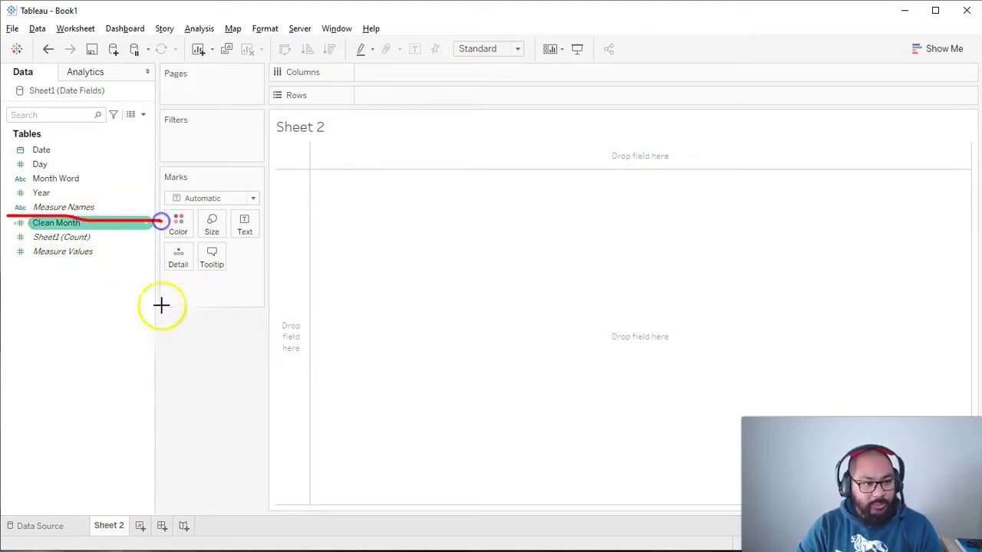
pyautogui.keyDown('ctrl'); pyautogui.click(91, 255); pyautogui.keyUp('ctrl')
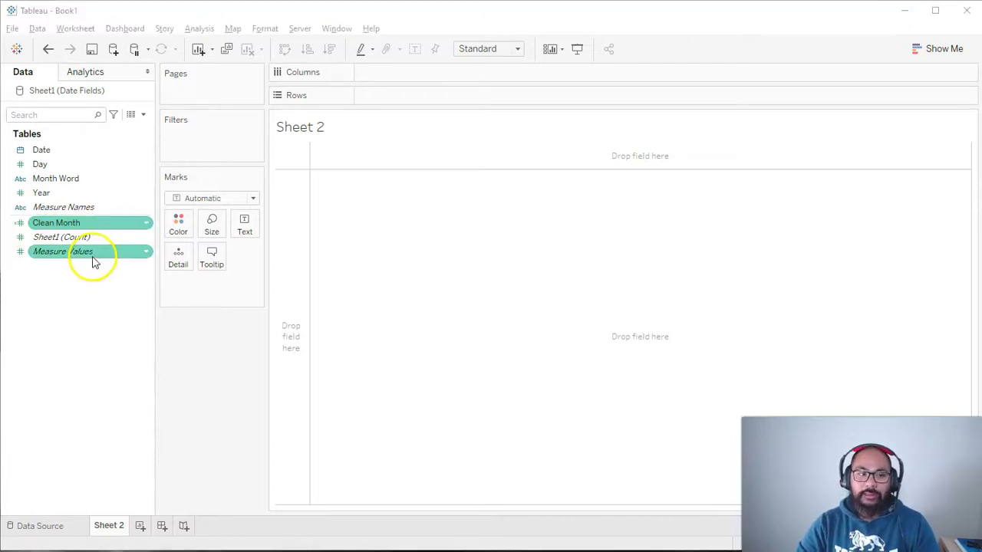
pyautogui.click(61, 222)
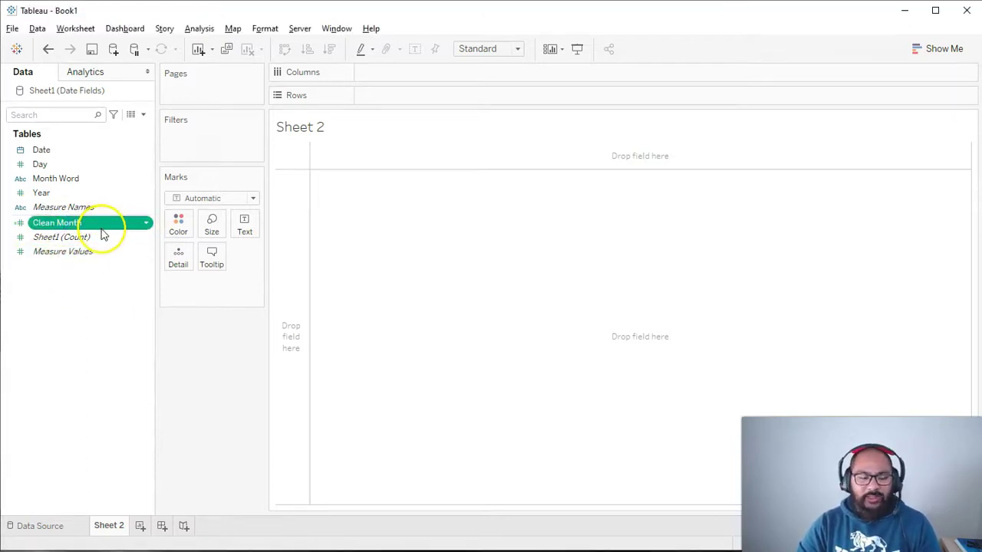
pyautogui.keyDown('ctrl'); pyautogui.click(61, 237); pyautogui.keyUp('ctrl')
pyautogui.click(77, 224)
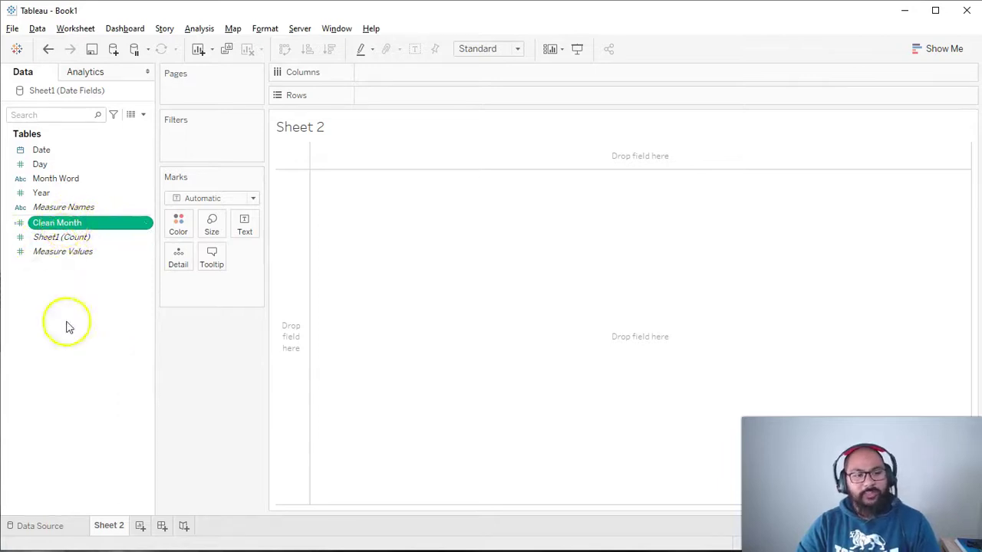
# Convert the Clean Month field from a measure to a dimension.
pyautogui.moveTo(66, 221); pyautogui.dragTo(35, 222)
pyautogui.rightClick(38, 229)
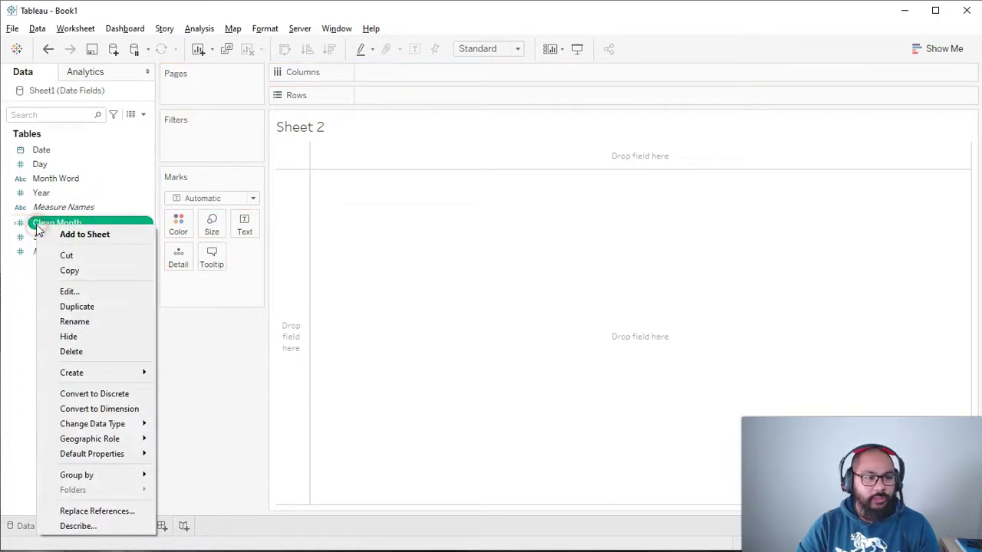
pyautogui.click(123, 410)
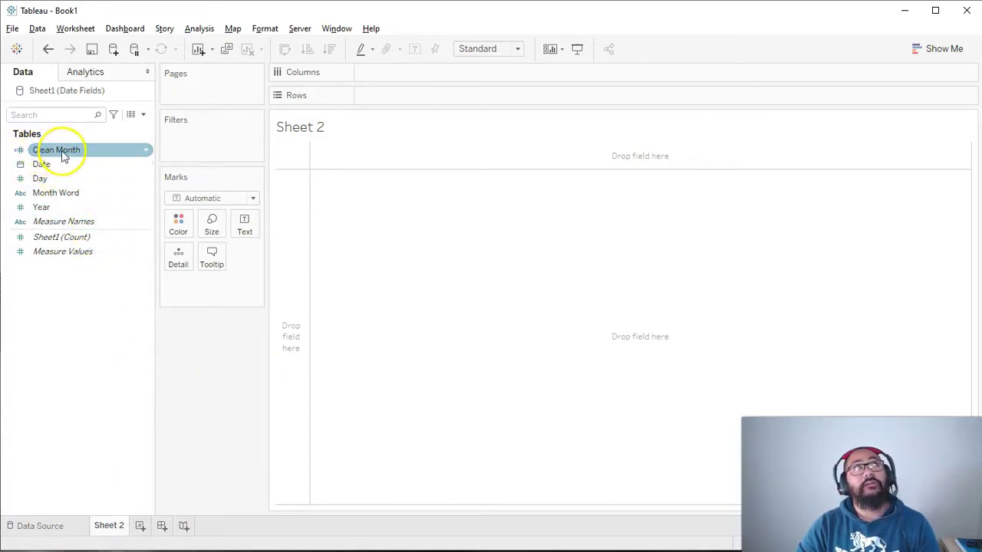
pyautogui.click(20, 178)
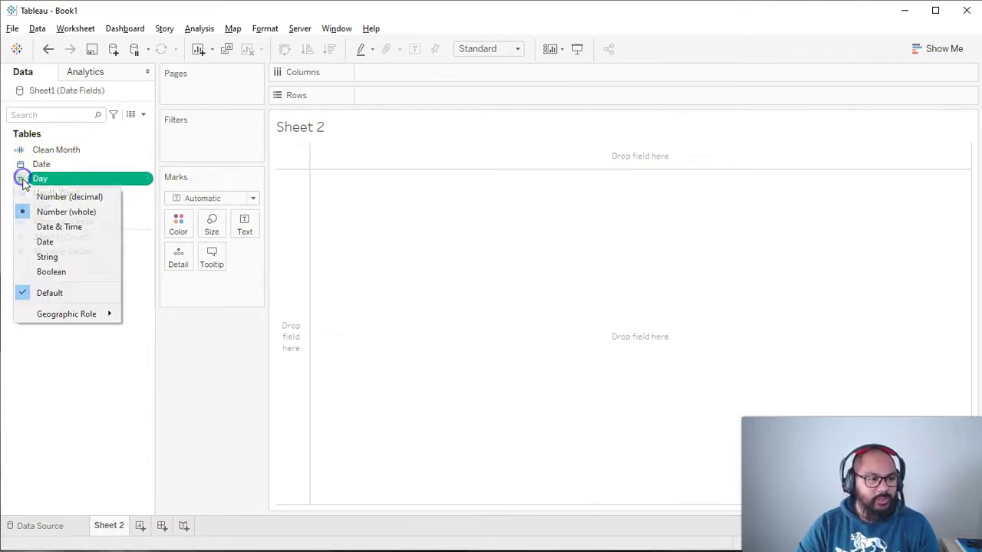
pyautogui.click(66, 182)
pyautogui.rightClick(53, 181)
pyautogui.click(85, 223)
pyautogui.click(68, 176)
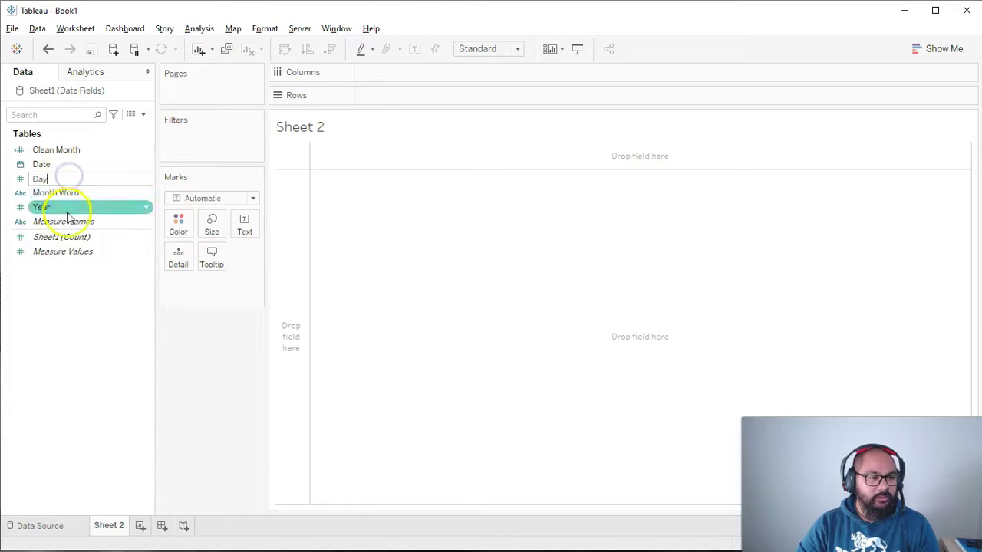
pyautogui.click(67, 213)
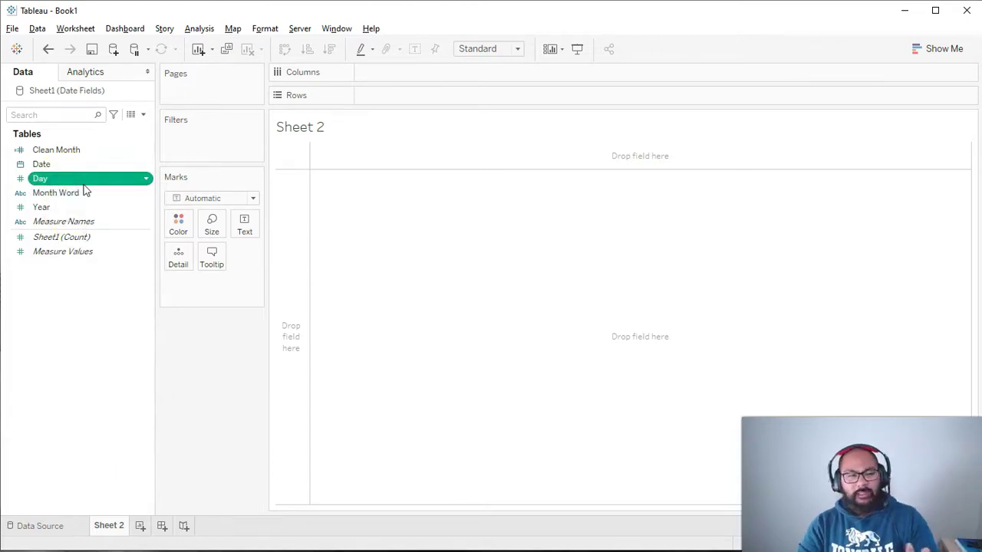
pyautogui.click(88, 184)
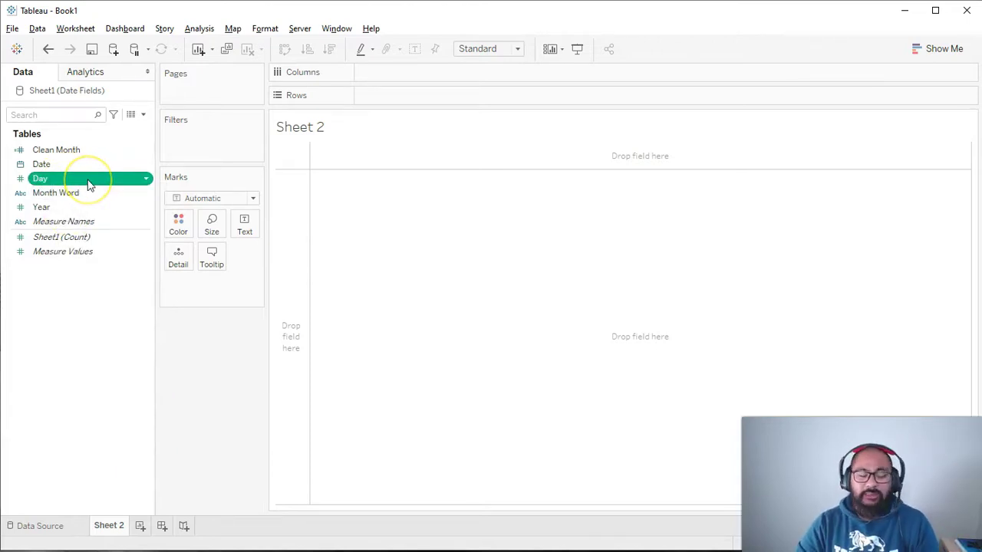
# Convert the Day and Year fields to discrete.
pyautogui.rightClick(88, 184)
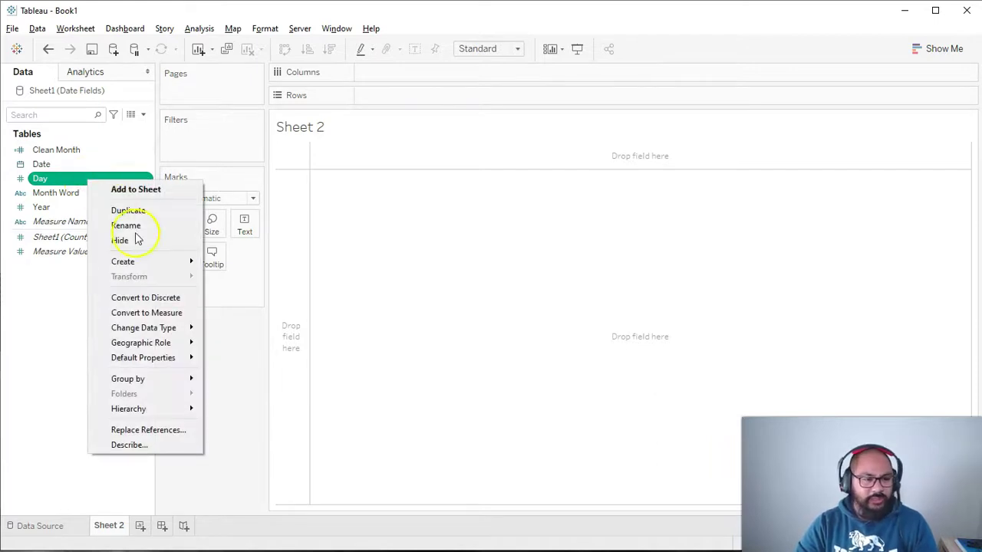
pyautogui.click(153, 301)
pyautogui.rightClick(59, 209)
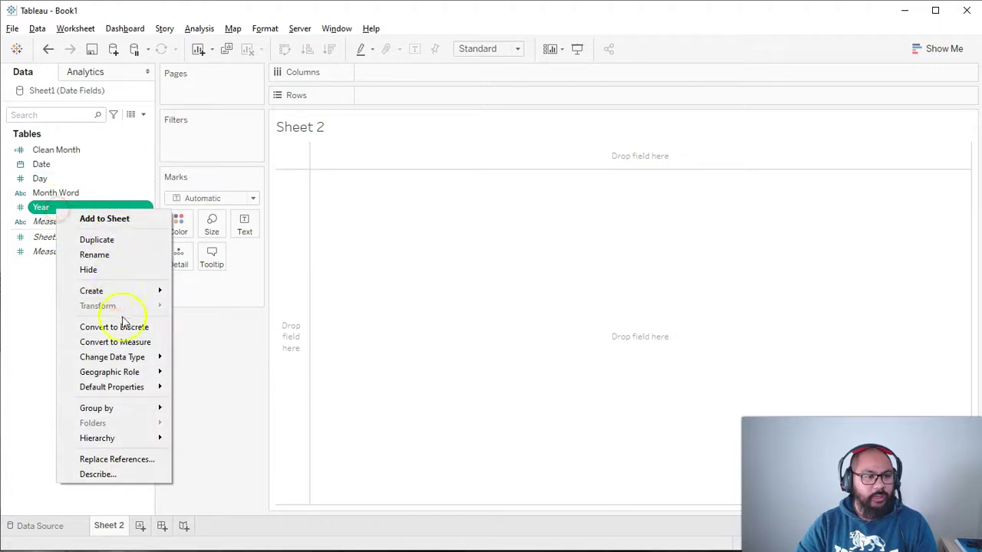
pyautogui.click(124, 335)
pyautogui.click(49, 223)
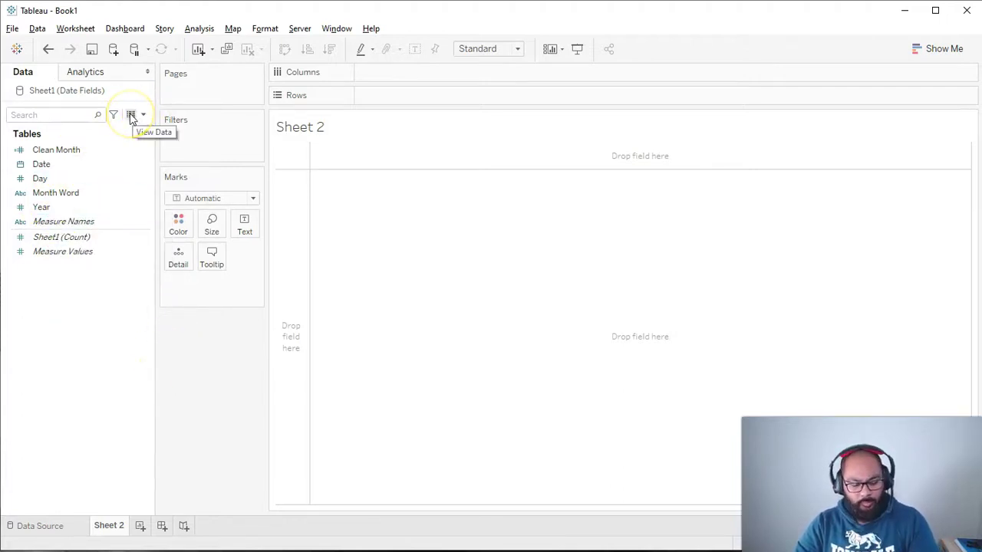
# View the Sheet1 data and check the Clean Month numbers against the Month Word values throughout the rows, closing the view when done.
pyautogui.moveTo(142, 105)
pyautogui.mouseDown()
pyautogui.moveTo(130, 122)
pyautogui.moveTo(137, 102)
pyautogui.mouseUp()
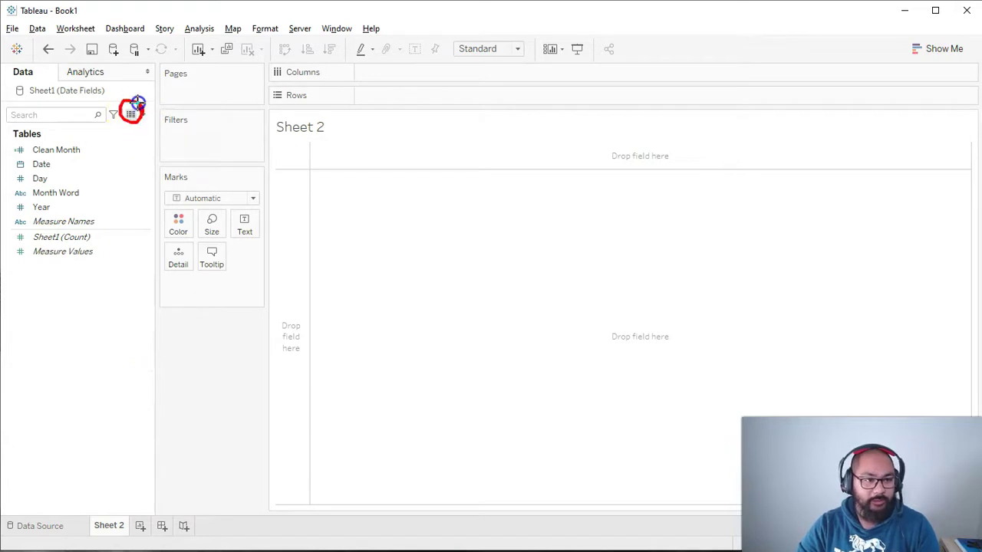
pyautogui.click(131, 115)
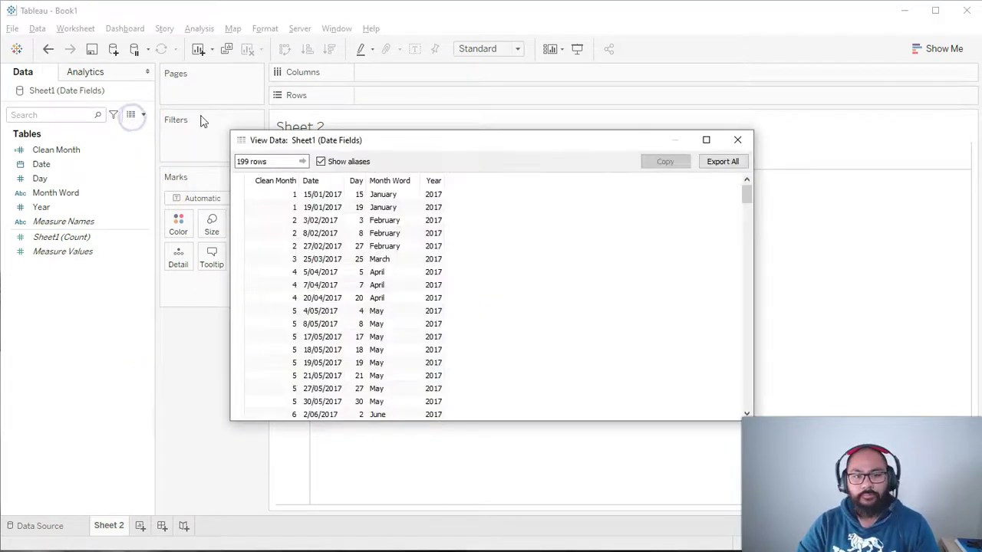
pyautogui.moveTo(253, 194); pyautogui.dragTo(278, 404)
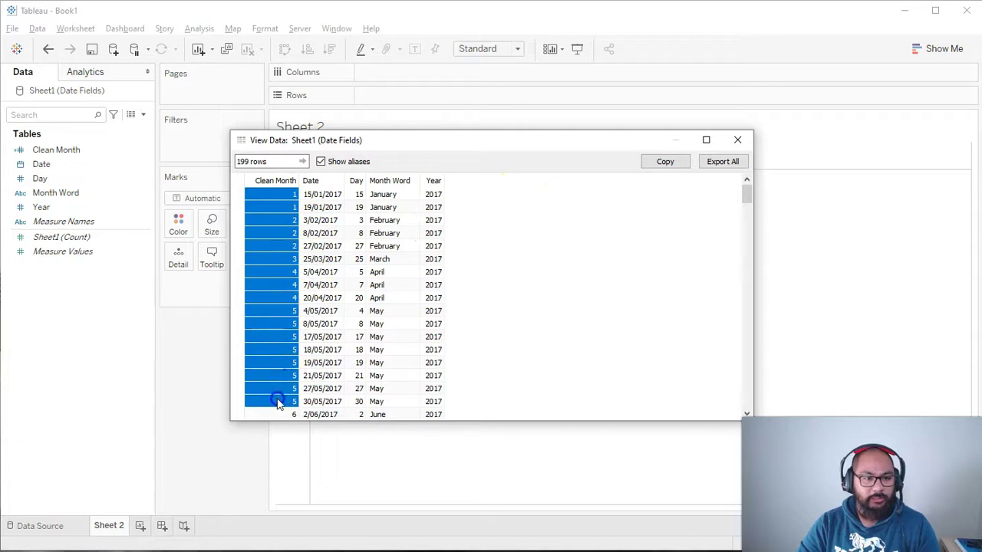
pyautogui.click(254, 362)
pyautogui.click(240, 362)
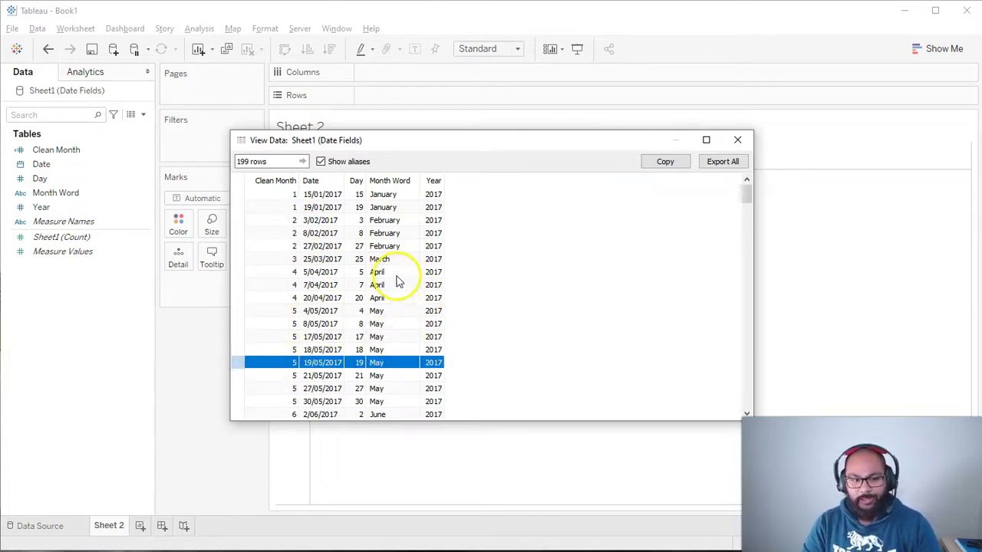
pyautogui.scroll(-1, 422, 354)
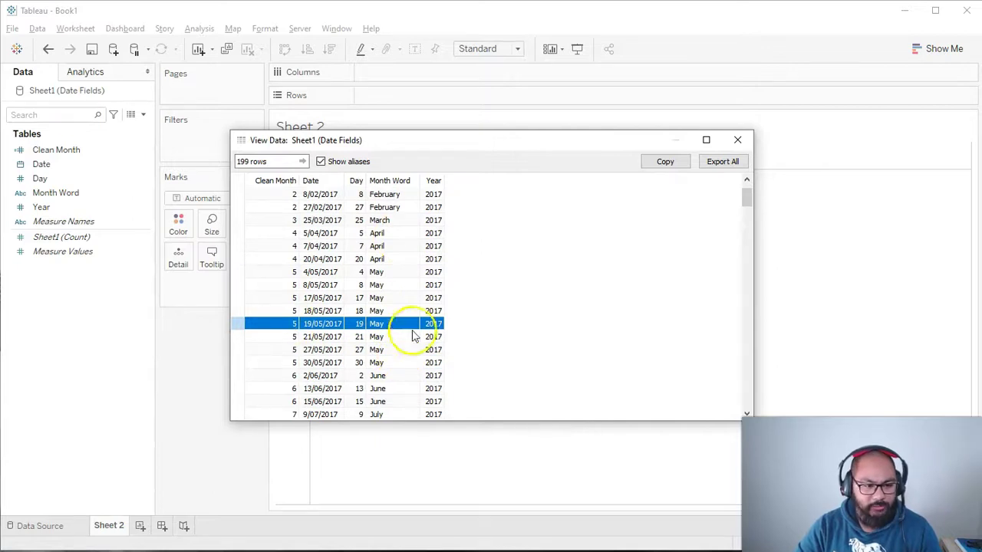
pyautogui.scroll(-6, 391, 334)
pyautogui.click(237, 324)
pyautogui.scroll(-20, 395, 354)
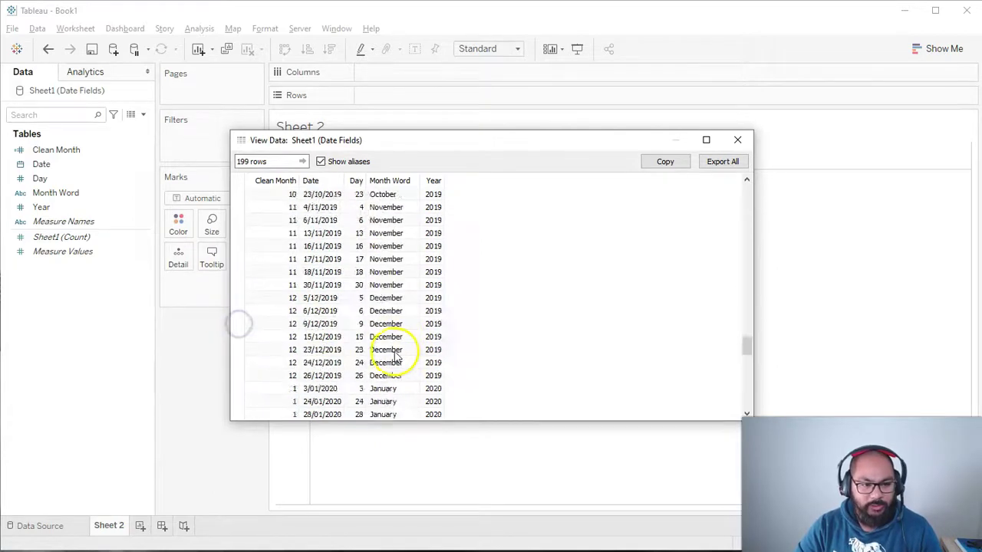
pyautogui.scroll(-12, 395, 355)
pyautogui.click(386, 322)
pyautogui.click(244, 322)
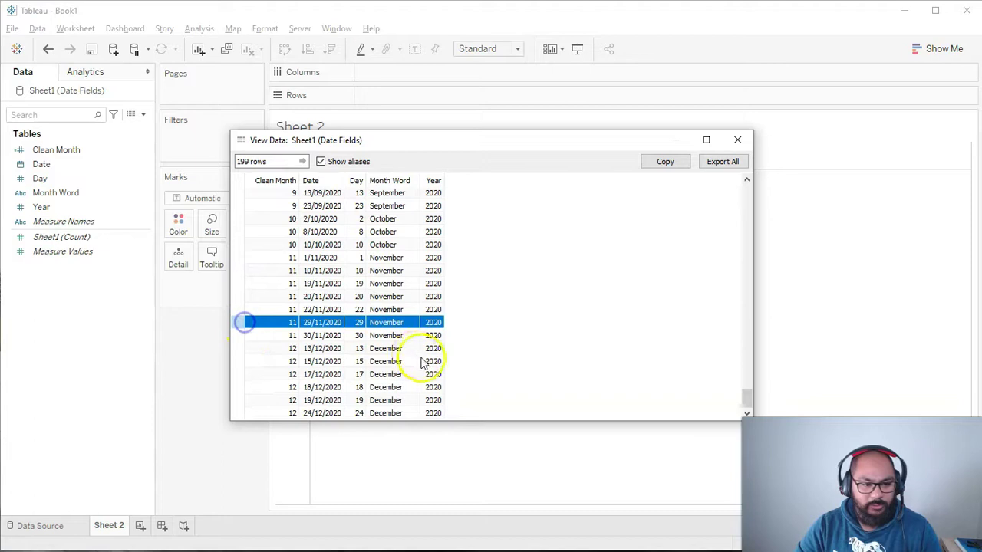
pyautogui.scroll(5, 412, 379)
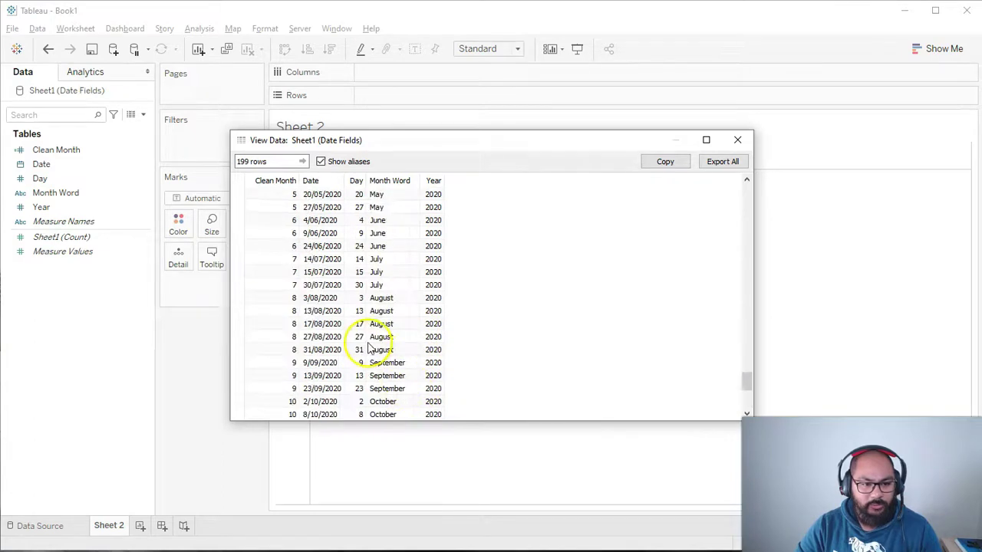
pyautogui.click(737, 140)
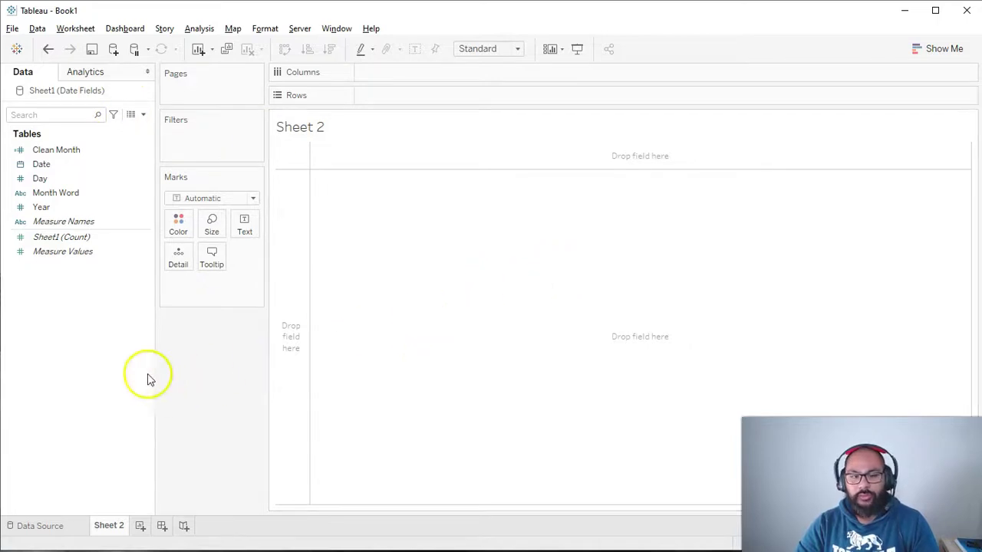
# Create a calculated field named Consolidated Date and search the function reference for "date".
pyautogui.click(56, 296)
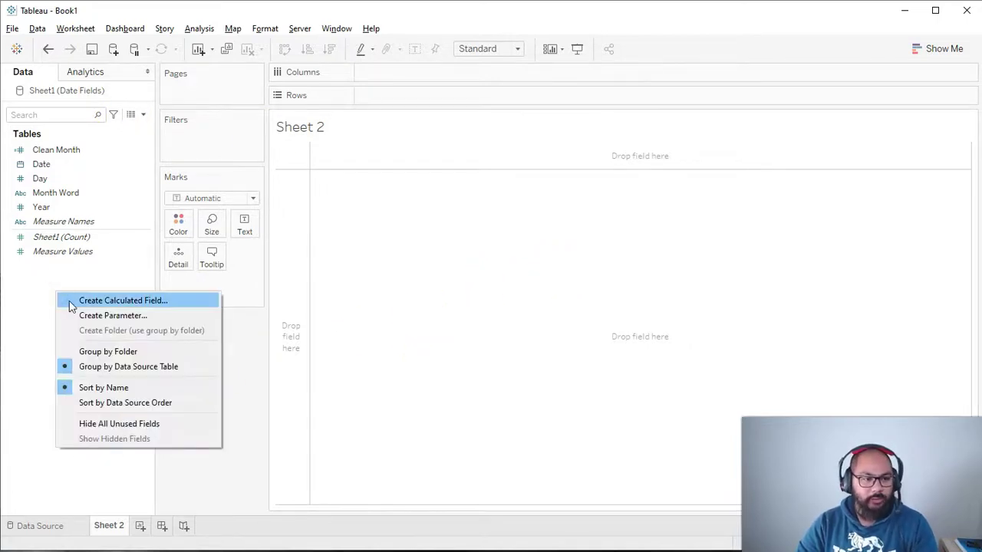
pyautogui.click(71, 305)
pyautogui.click(266, 163)
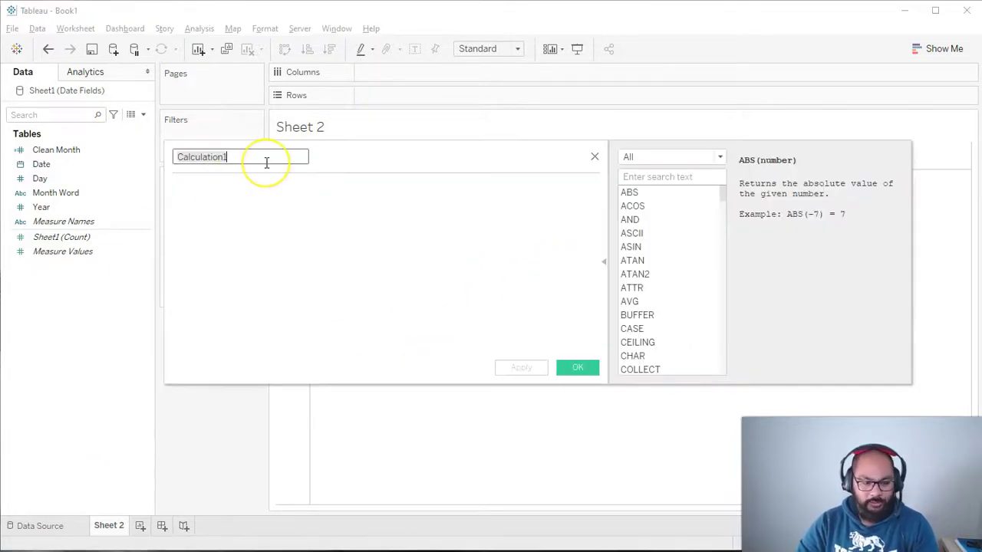
pyautogui.write('Consolidated Date')
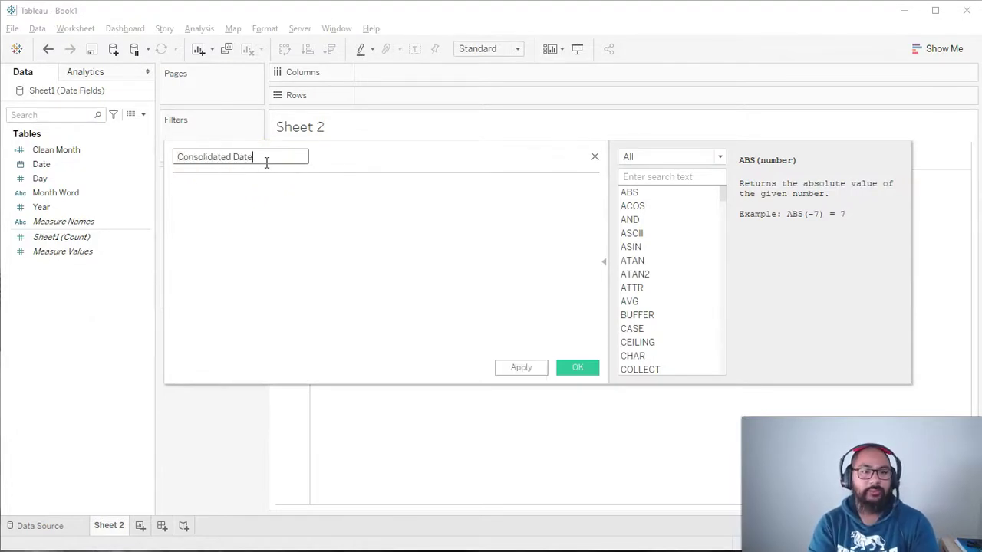
pyautogui.click(678, 178)
pyautogui.write('date')
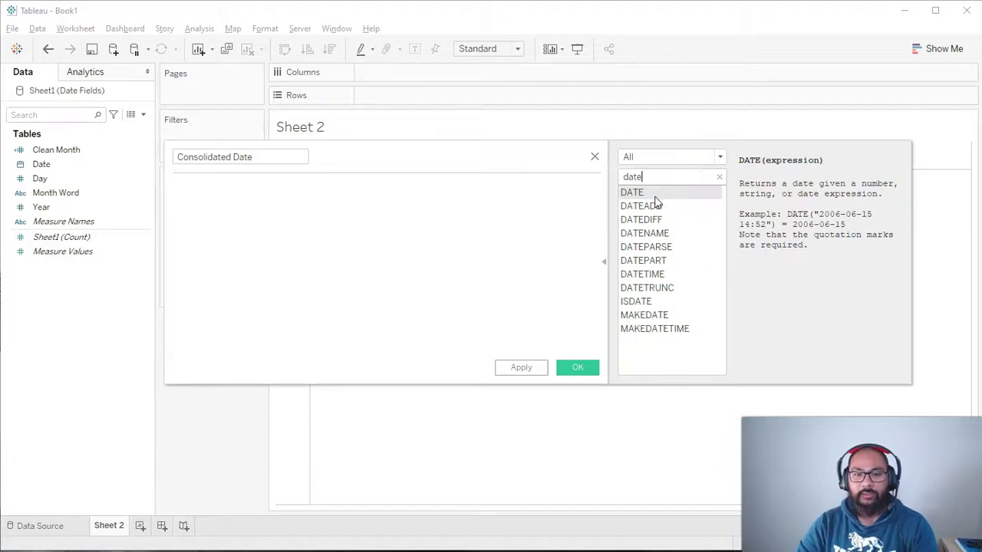
# Enter the test formula date(2021-04-29), without quotation marks around the date, in the Consolidated Date calculation.
pyautogui.click(278, 187)
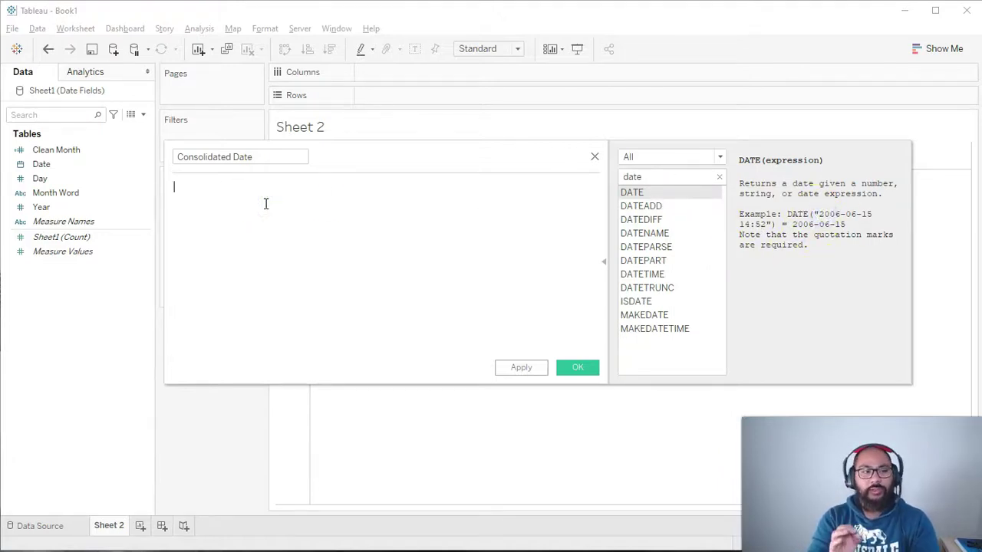
pyautogui.write('date')
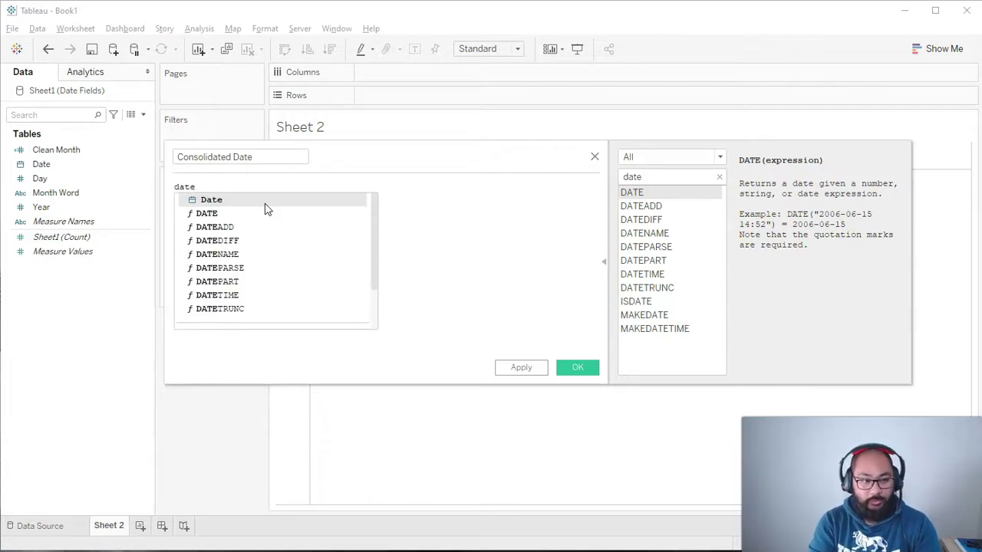
pyautogui.write('()')
pyautogui.press('Left')
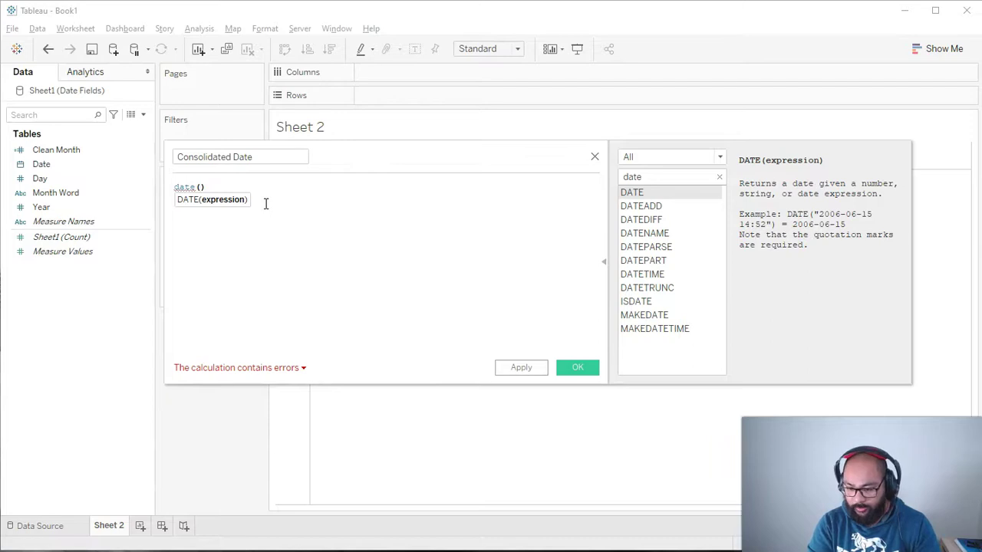
pyautogui.write('"202')
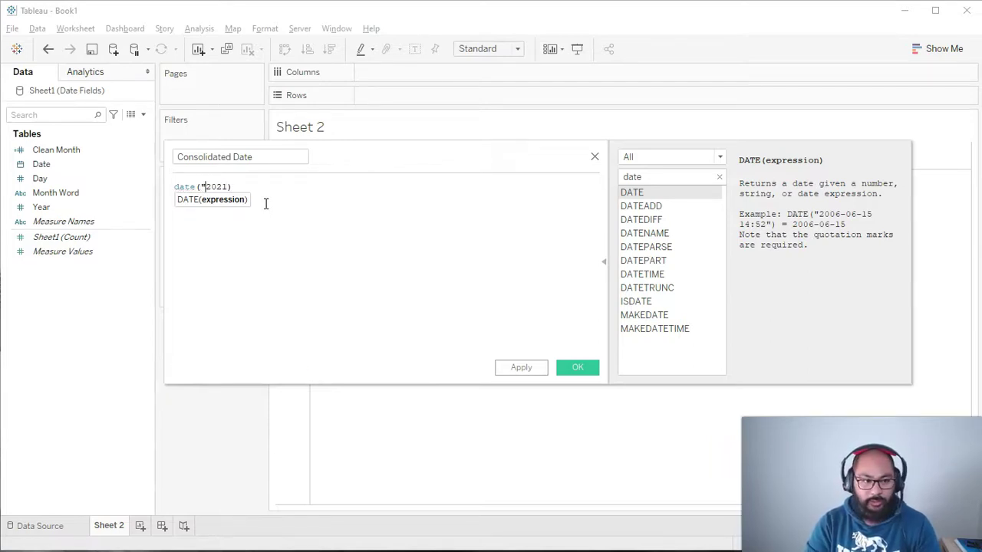
pyautogui.write('1-04-29')
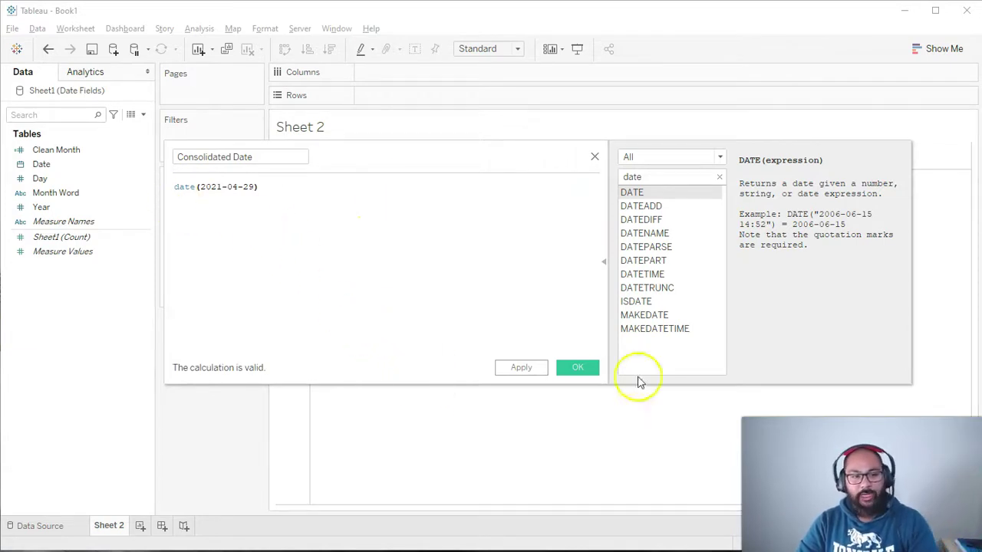
# Change the formula to date(2021-01-01), save it, and view the data to check the Consolidated Date column.
pyautogui.click(248, 184)
pyautogui.doubleClick(249, 185)
pyautogui.write('01')
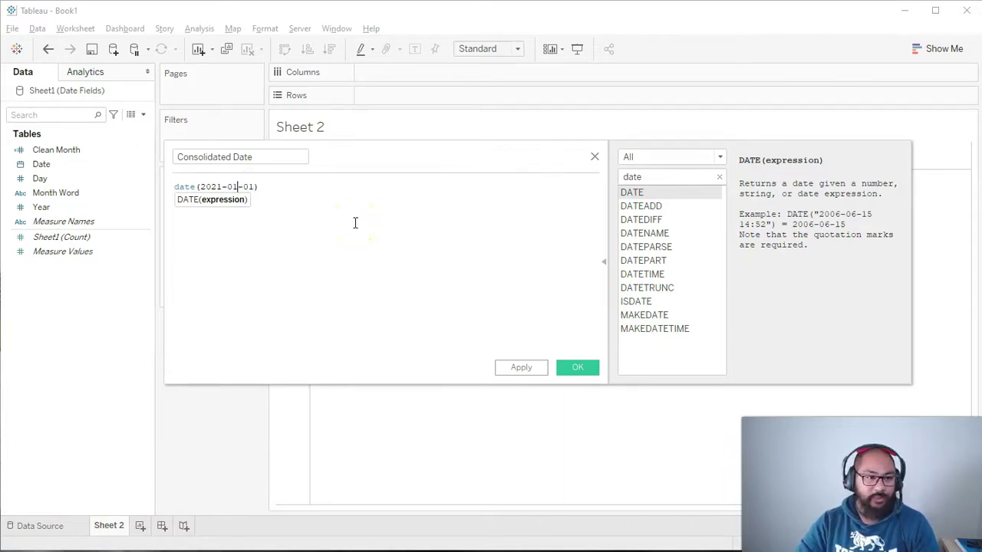
pyautogui.click(593, 370)
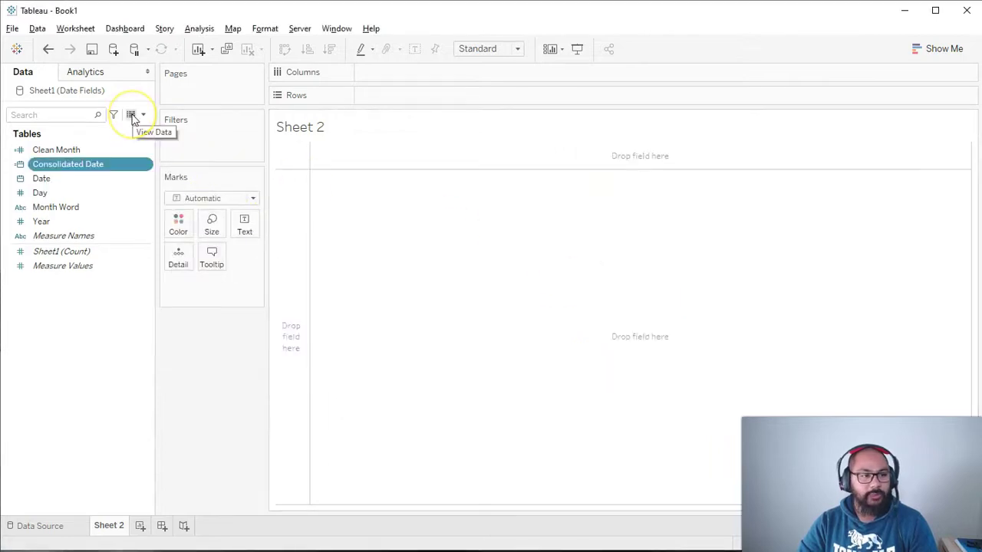
pyautogui.click(132, 117)
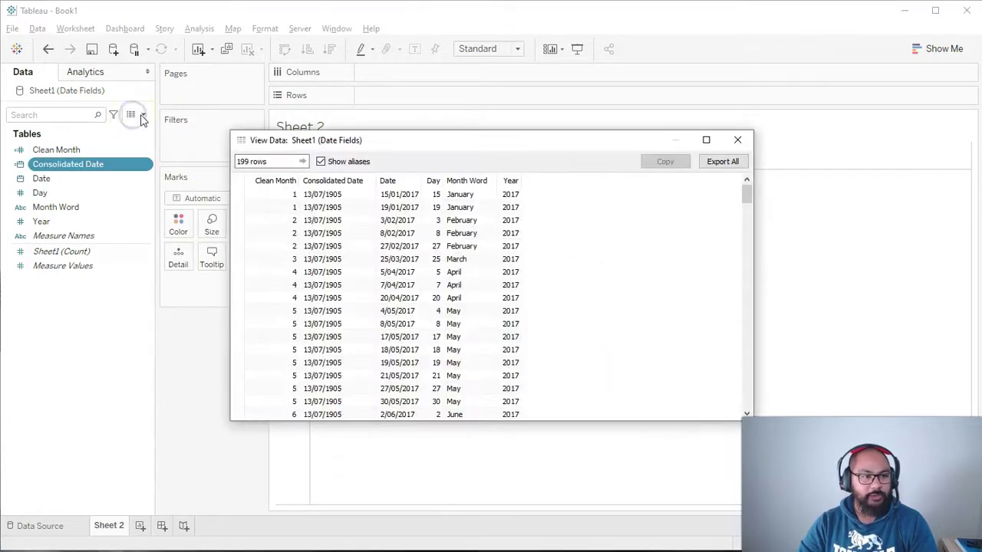
# Inspect the Consolidated Date values down the rows of the Sheet1 data view, closing the view when done.
pyautogui.moveTo(337, 194); pyautogui.dragTo(342, 405)
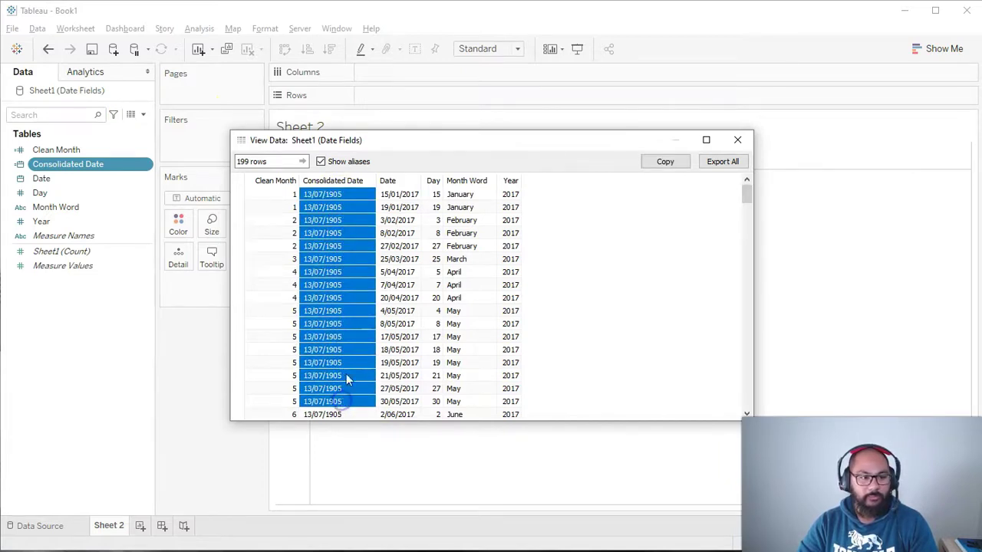
pyautogui.click(340, 195)
pyautogui.moveTo(342, 208); pyautogui.dragTo(343, 325)
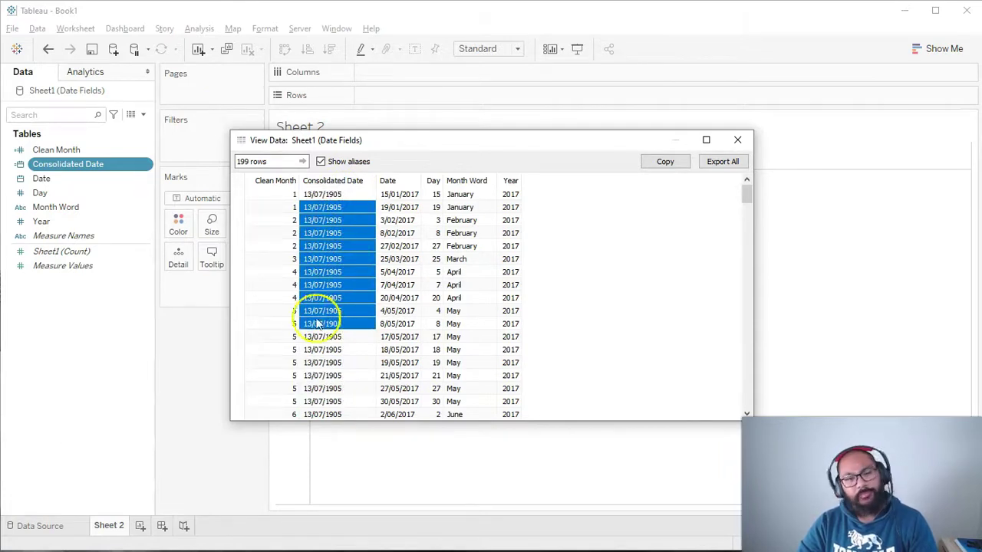
pyautogui.click(737, 139)
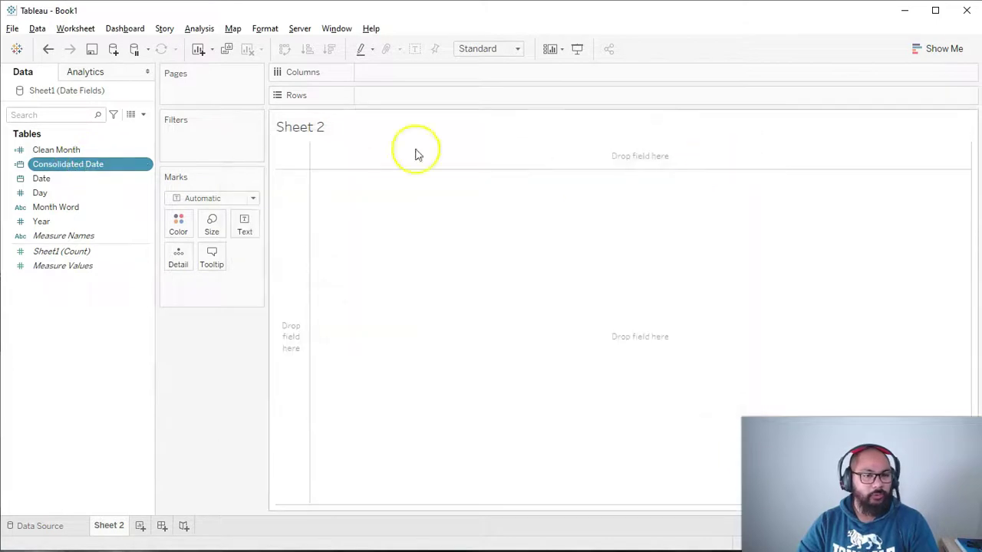
# Edit the Consolidated Date calculation so the date is enclosed in quotation marks: date("2021-01-01").
pyautogui.rightClick(113, 165)
pyautogui.click(170, 234)
pyautogui.click(280, 191)
pyautogui.moveTo(413, 159); pyautogui.dragTo(421, 162)
pyautogui.click(657, 177)
pyautogui.write('date("2021-01-01')
pyautogui.click(193, 189)
pyautogui.write('"2021-01-01")')
pyautogui.click(268, 191)
pyautogui.write('"')
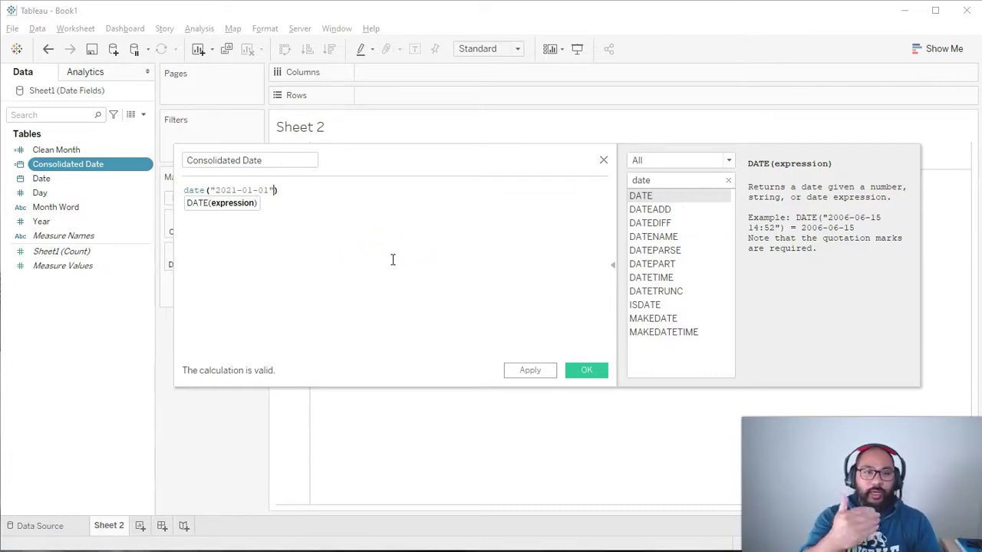
# Remove both quotation marks around the date in the Consolidated Date formula, leaving date(2021-01-01).
pyautogui.click(211, 190)
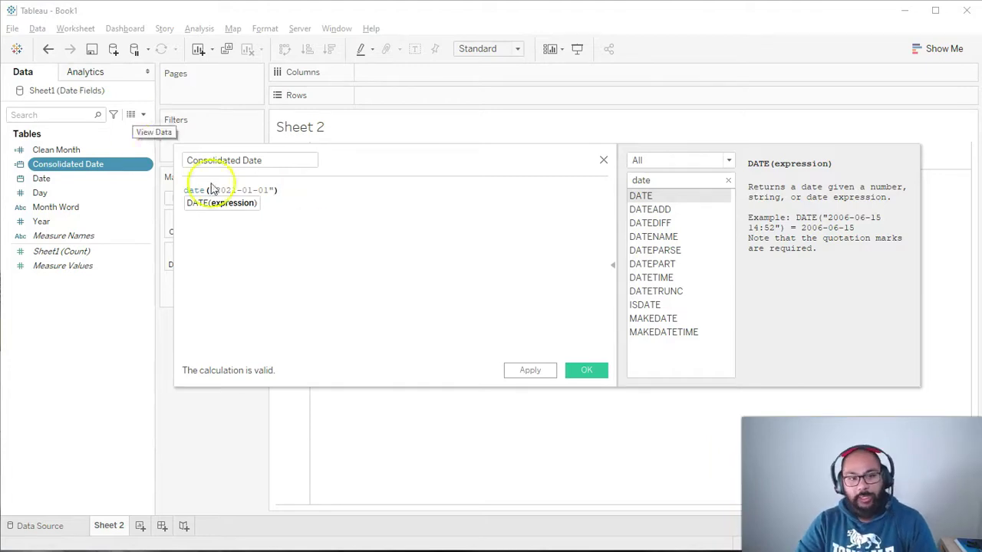
pyautogui.click(270, 191)
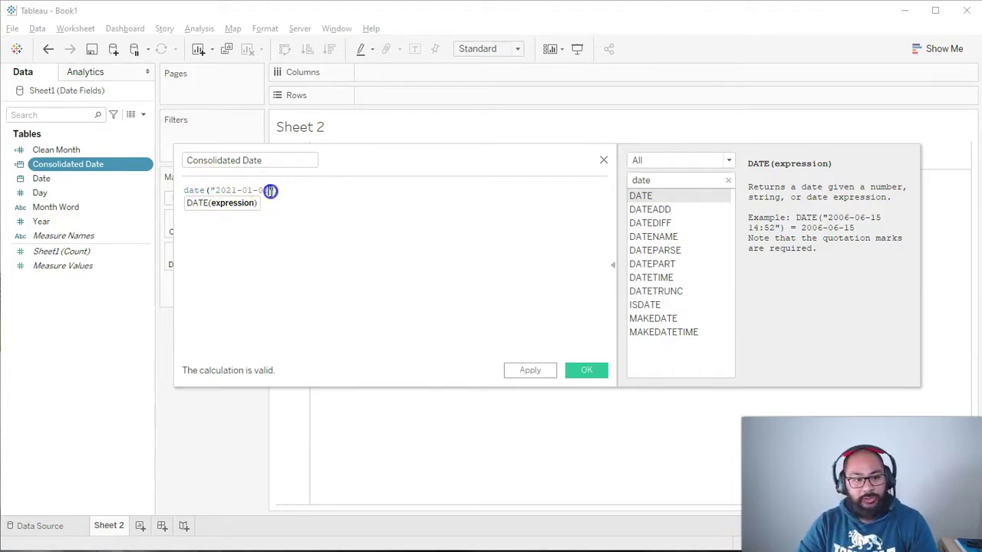
pyautogui.press('BackSpace')
pyautogui.click(215, 190)
pyautogui.press('BackSpace')
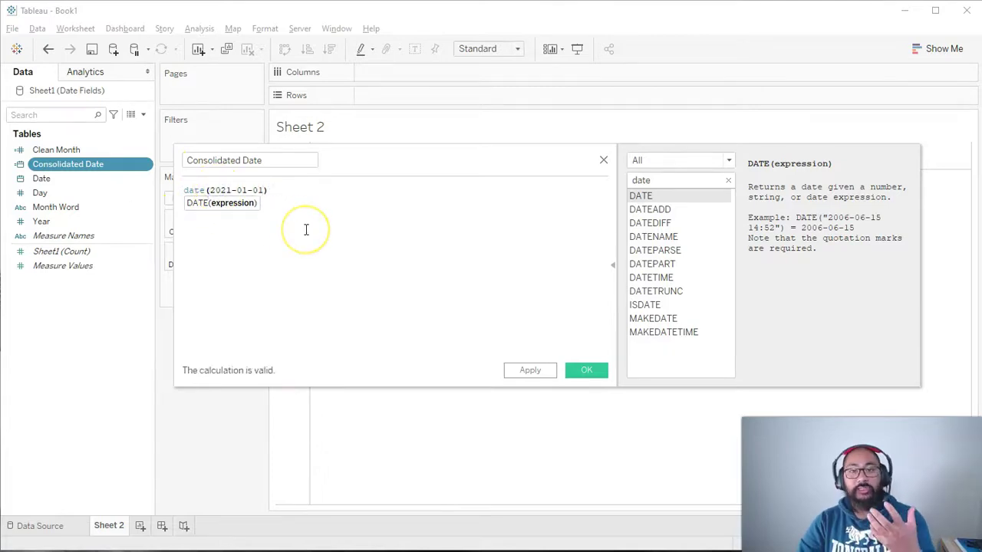
pyautogui.click(241, 190)
pyautogui.click(209, 191)
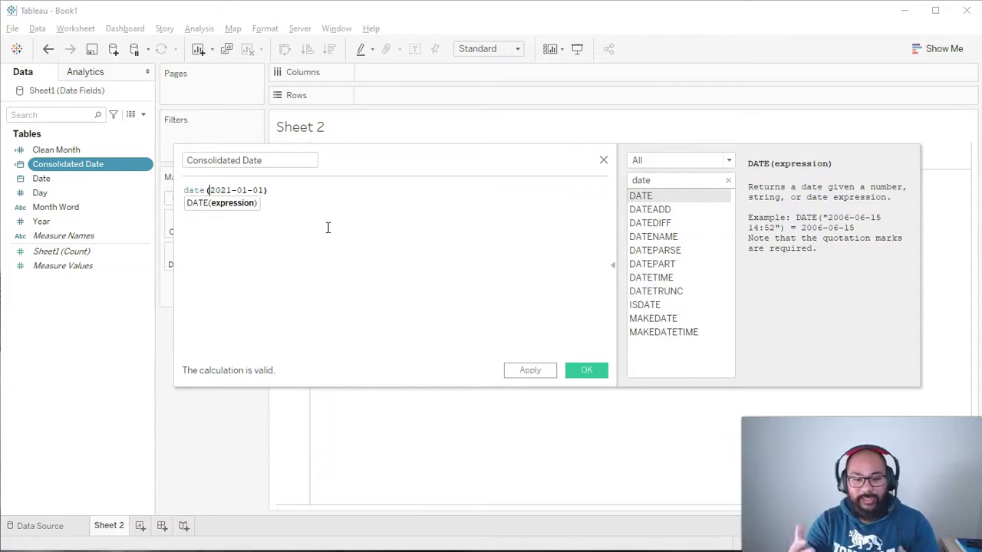
# Put the quotation marks back around the date, giving date("2021-01-01"), and save the calculation.
pyautogui.click(280, 201)
pyautogui.click(211, 190)
pyautogui.write('"')
pyautogui.click(267, 191)
pyautogui.write('"')
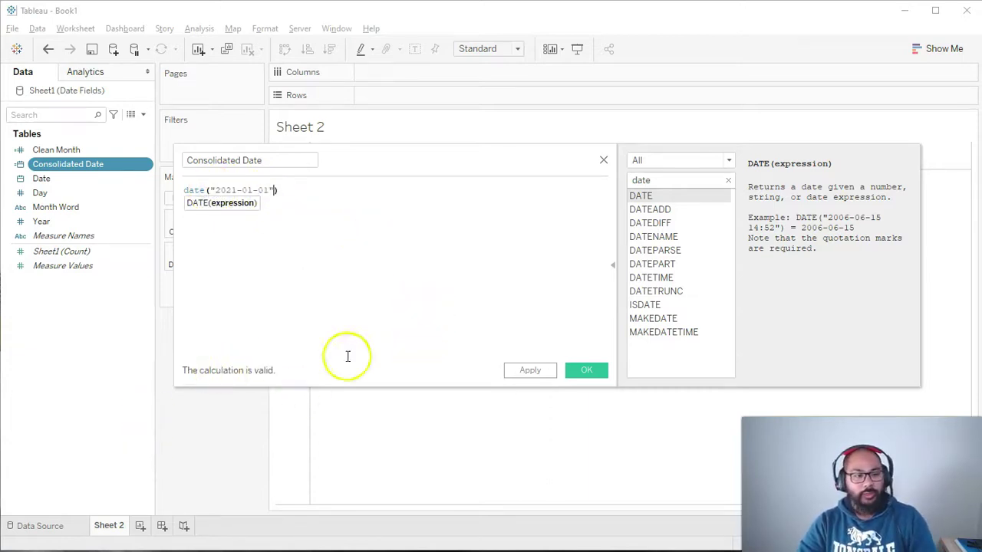
pyautogui.click(586, 371)
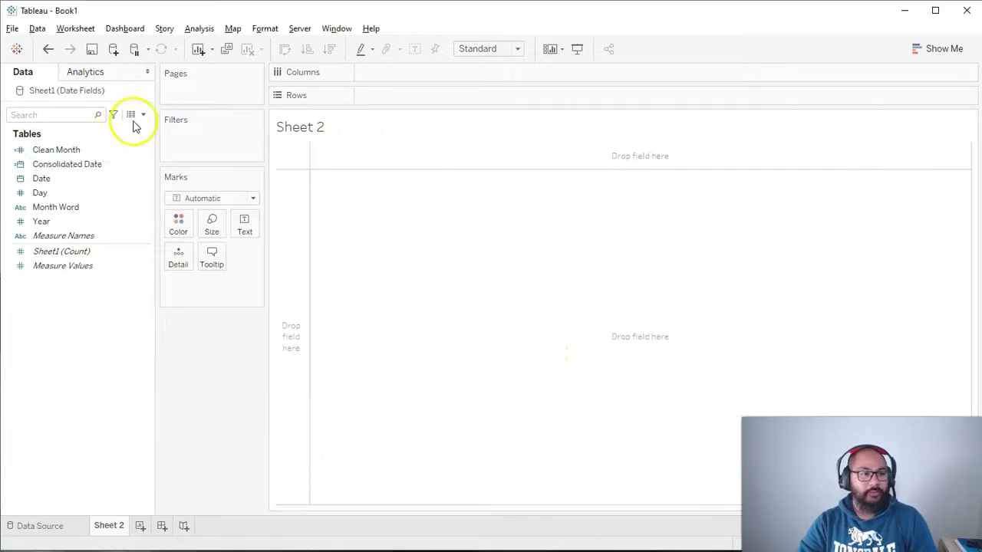
# View the Sheet1 data and compare the Consolidated Date column with the Date, Day and Year columns, closing the view when done.
pyautogui.click(131, 116)
pyautogui.moveTo(349, 194); pyautogui.dragTo(350, 367)
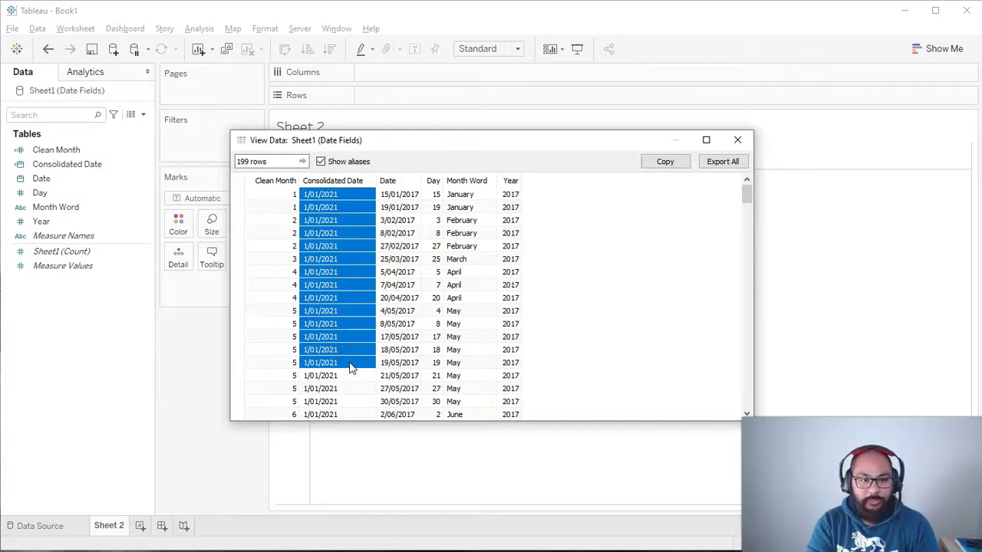
pyautogui.moveTo(394, 194); pyautogui.dragTo(394, 339)
pyautogui.click(434, 207)
pyautogui.click(510, 220)
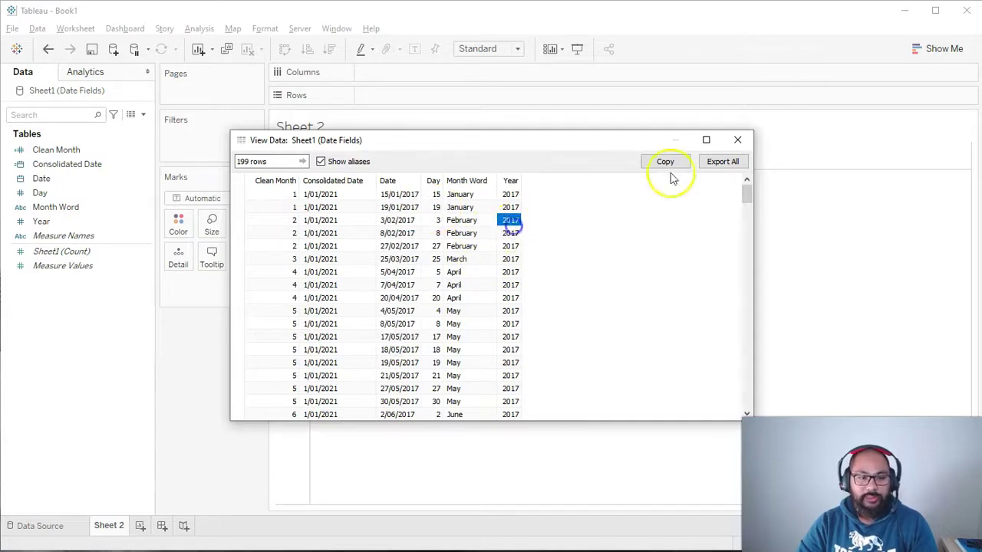
pyautogui.click(737, 140)
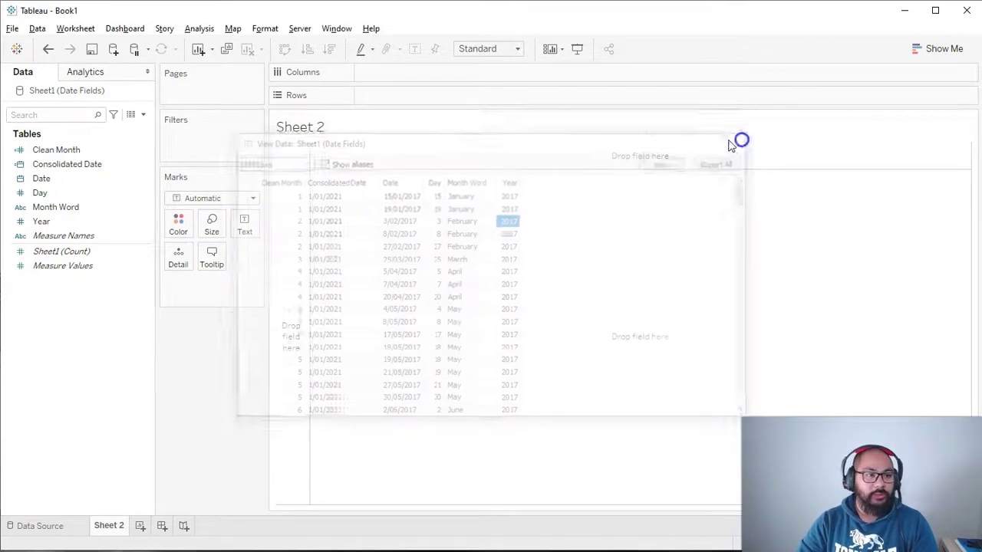
# Reopen the Consolidated Date calculation and comment out the date("2021-01-01") line with //, leaving an empty line below it.
pyautogui.click(62, 166)
pyautogui.rightClick(73, 163)
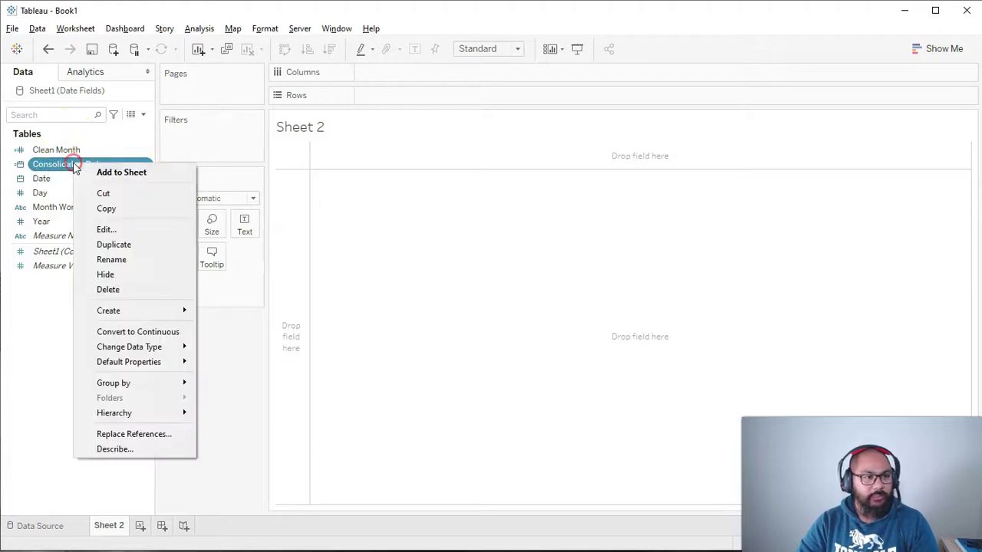
pyautogui.click(132, 230)
pyautogui.click(314, 187)
pyautogui.press('Return')
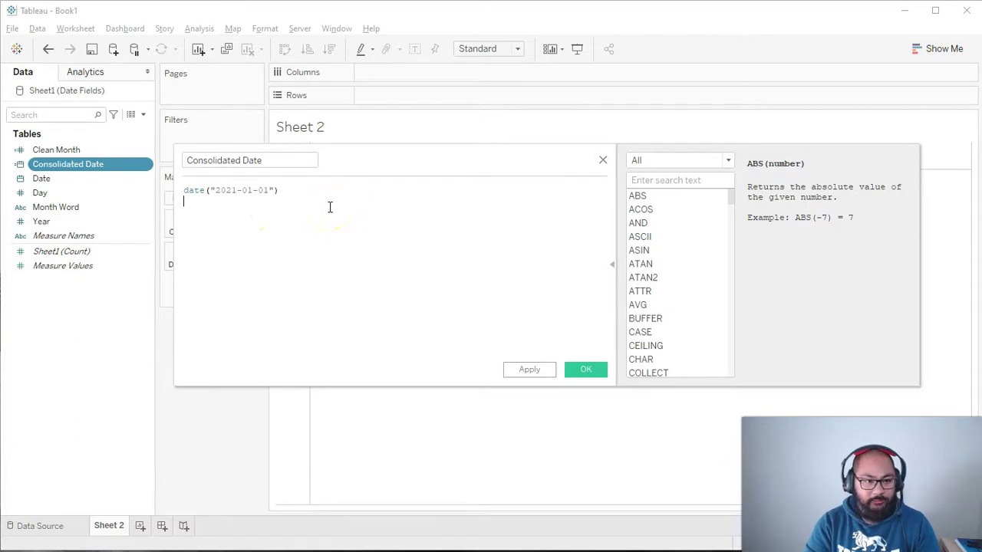
pyautogui.press('Up')
pyautogui.write('/')
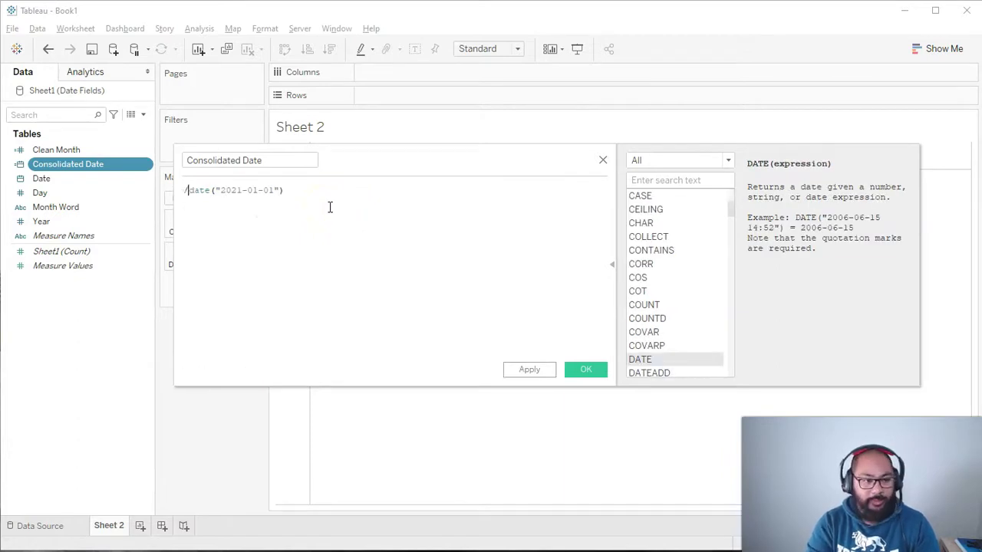
pyautogui.press('Return')
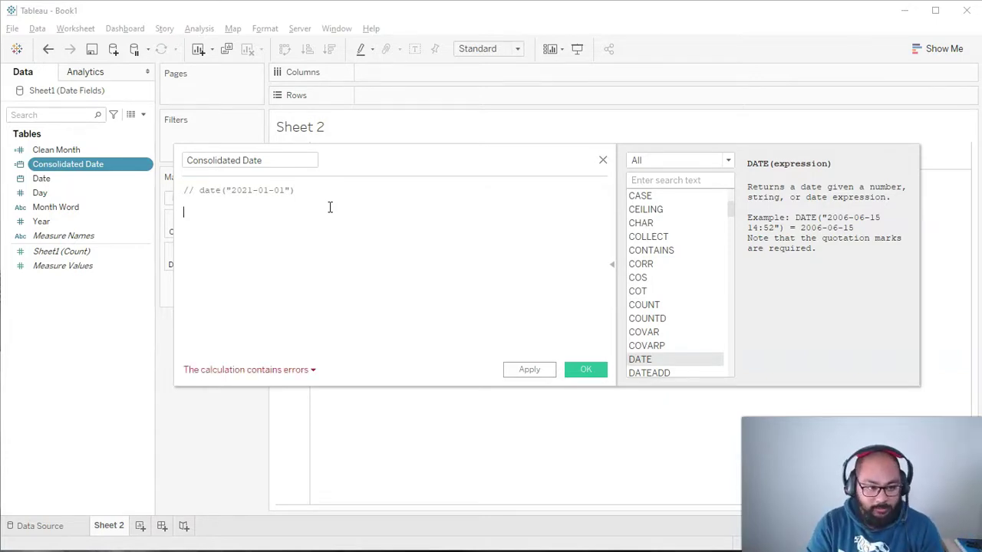
# Enter the formula date([Year]-[Clean Month]-[Day]) below the commented line and save the Consolidated Date calculation.
pyautogui.write('date(year')
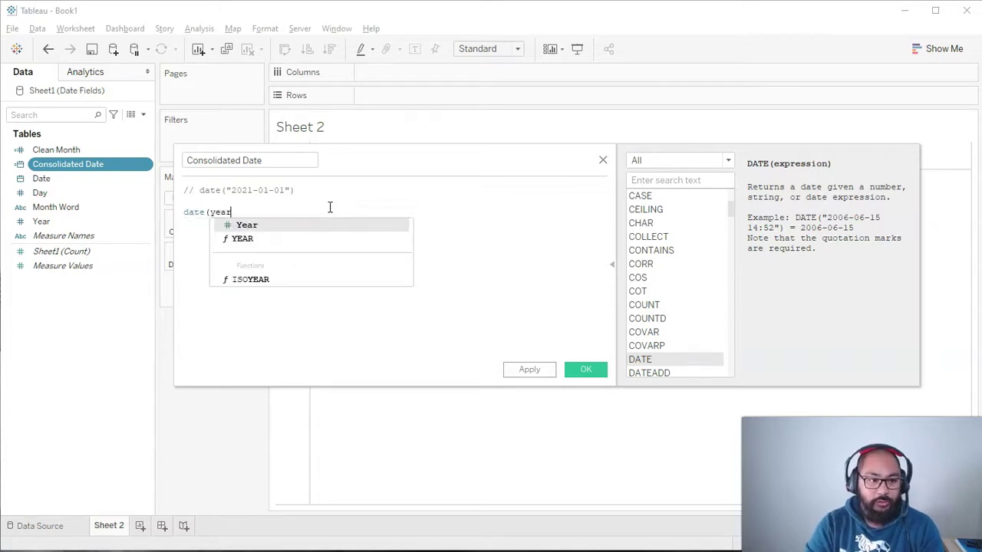
pyautogui.press('Return')
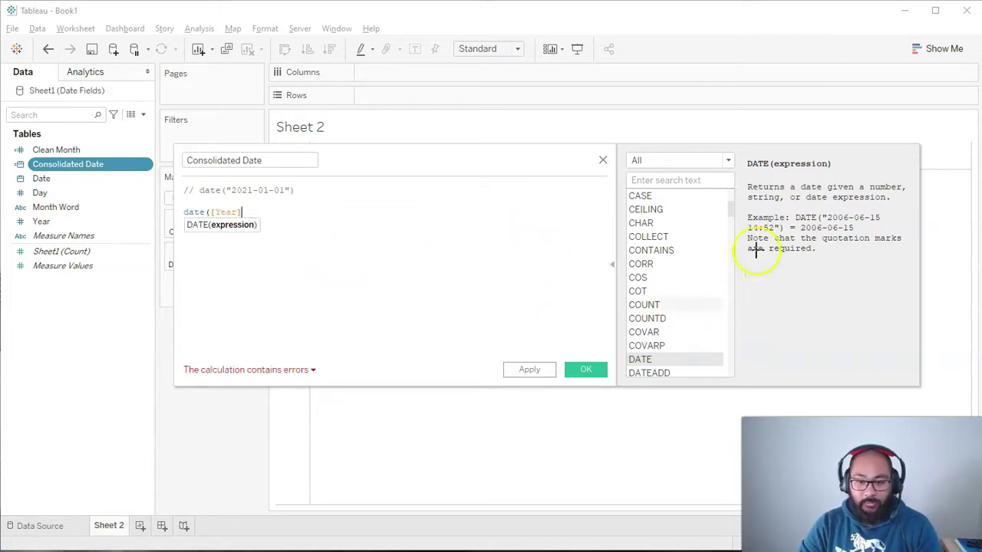
pyautogui.click(852, 217)
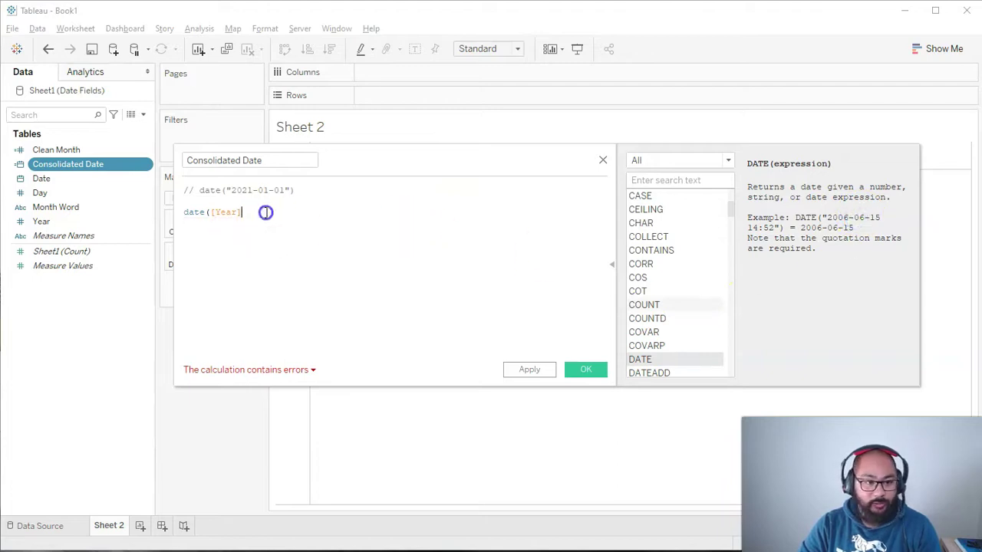
pyautogui.write('+')
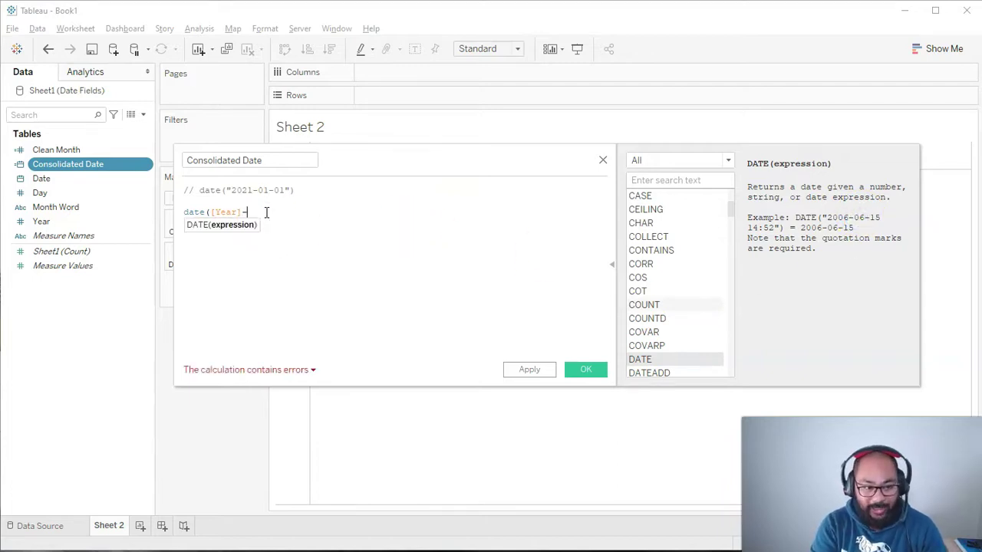
pyautogui.write('month')
pyautogui.press('Return')
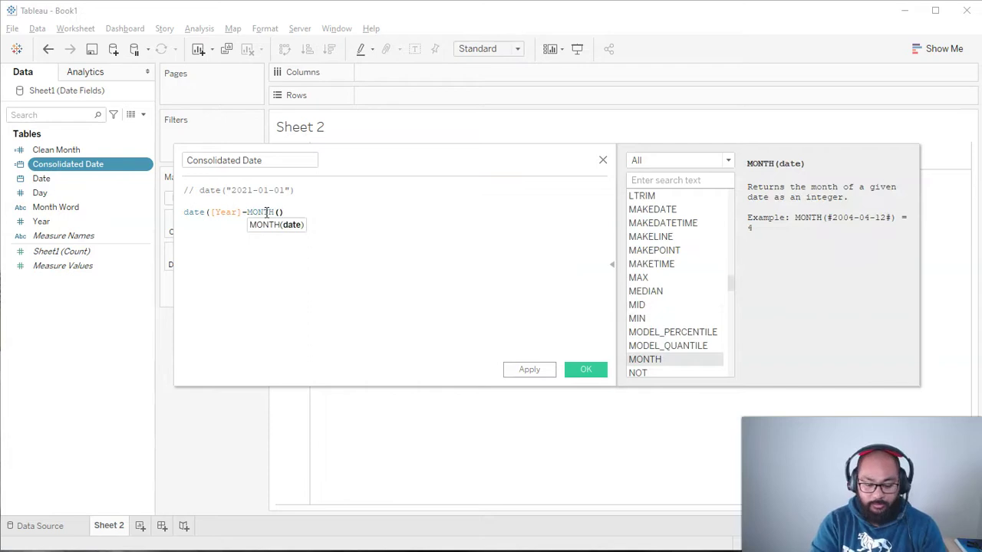
pyautogui.press('BackSpace')
pyautogui.press('Up')
pyautogui.press('Down')
pyautogui.press('Up')
pyautogui.press('Return')
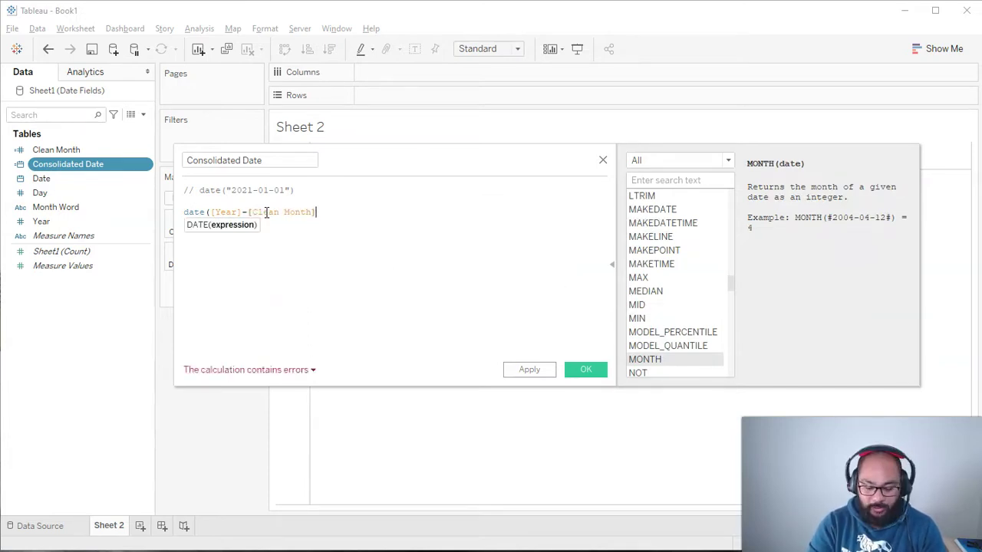
pyautogui.write('-day')
pyautogui.press('Return')
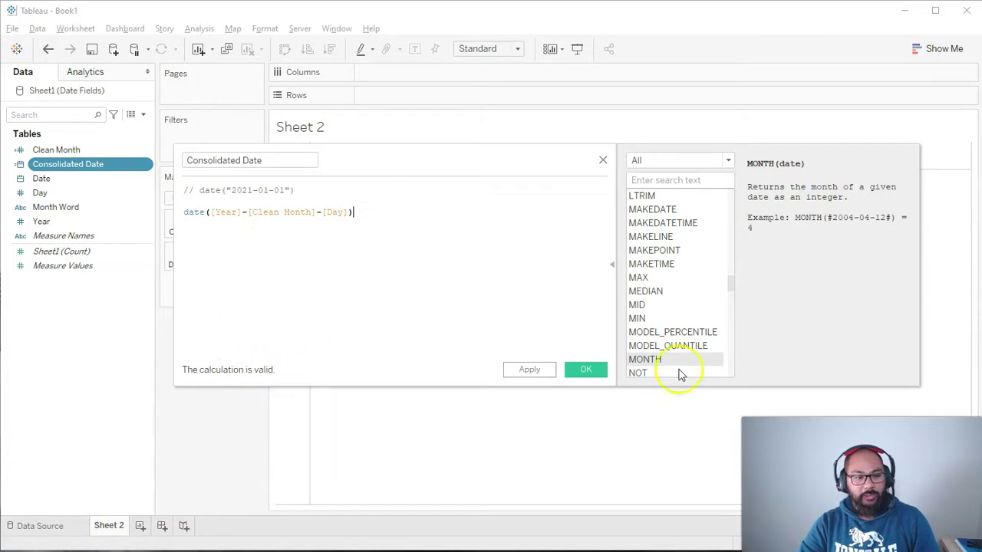
pyautogui.click(587, 371)
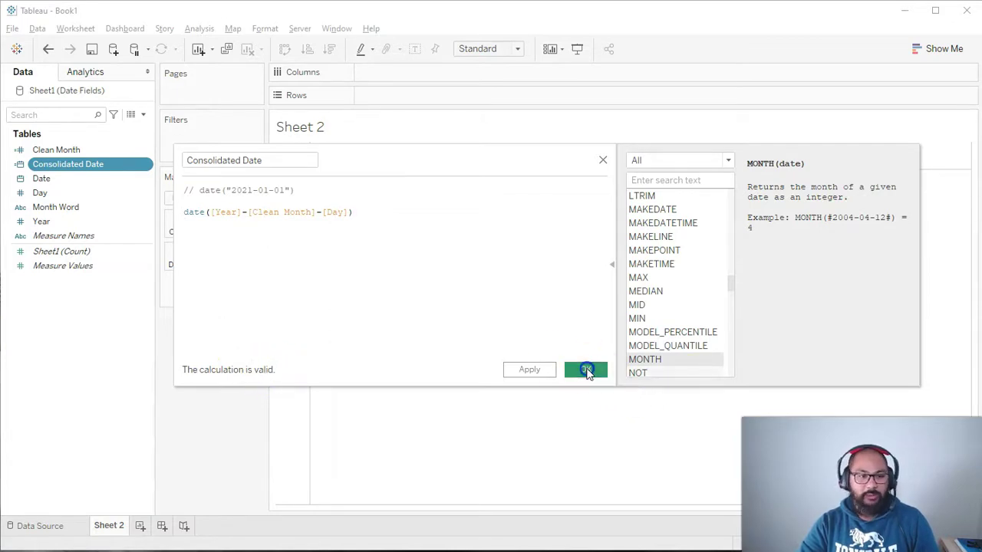
# Switch to the Excel source workbook, compare the Year, Month Word and Day cells in row 2 with the Date column, and return to Tableau.
pyautogui.click(69, 168)
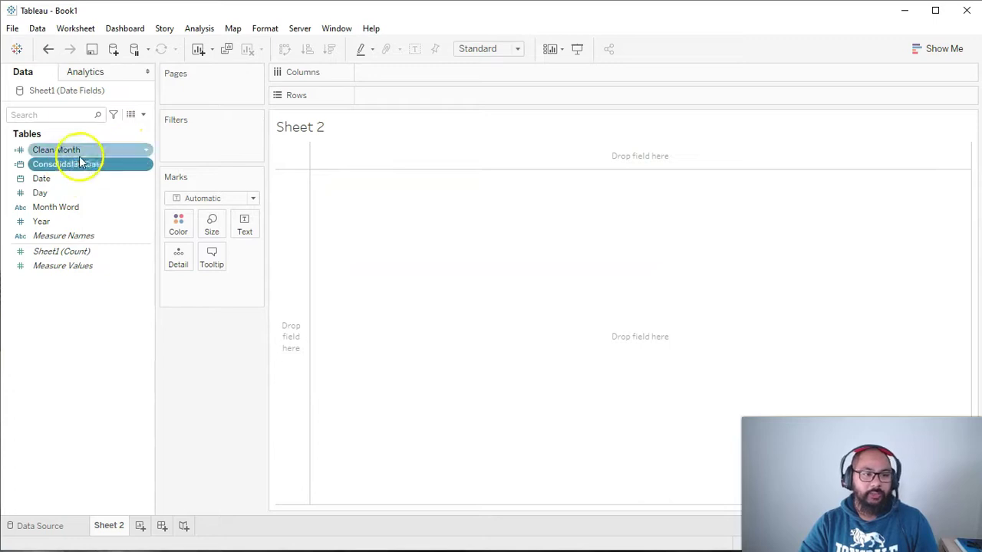
pyautogui.keyDown('ctrl'); pyautogui.click(44, 180); pyautogui.keyUp('ctrl')
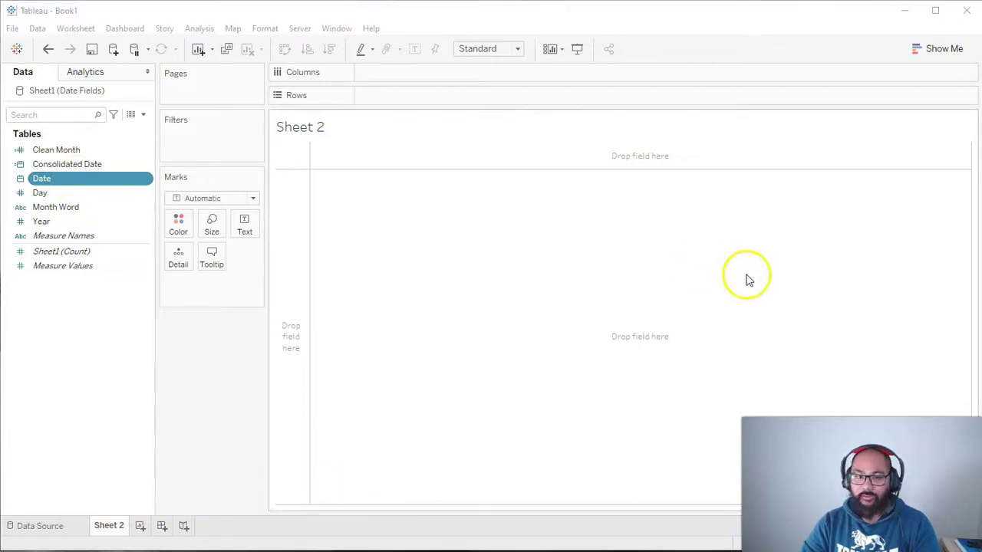
pyautogui.hotkey('alt', 'Tab')
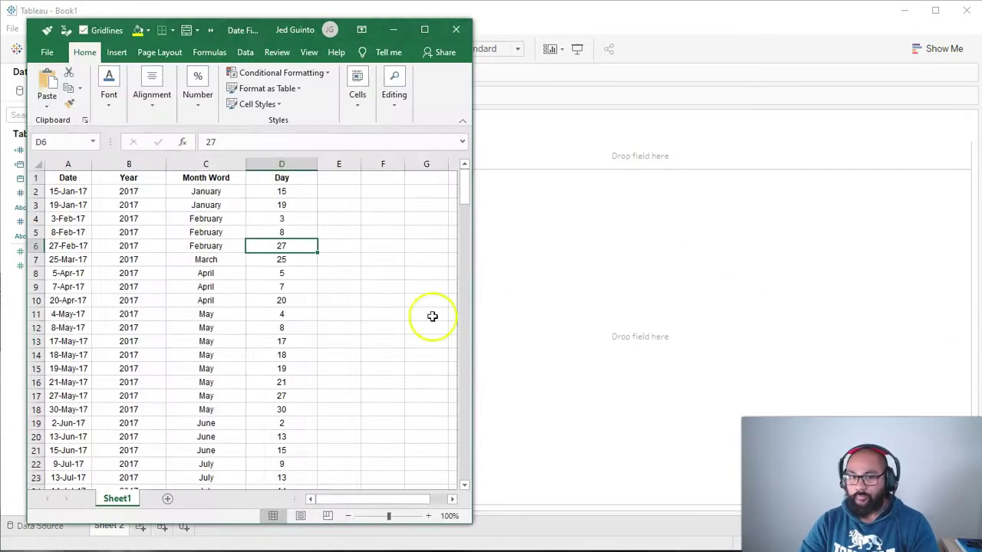
pyautogui.click(136, 191)
pyautogui.moveTo(136, 192); pyautogui.dragTo(284, 188)
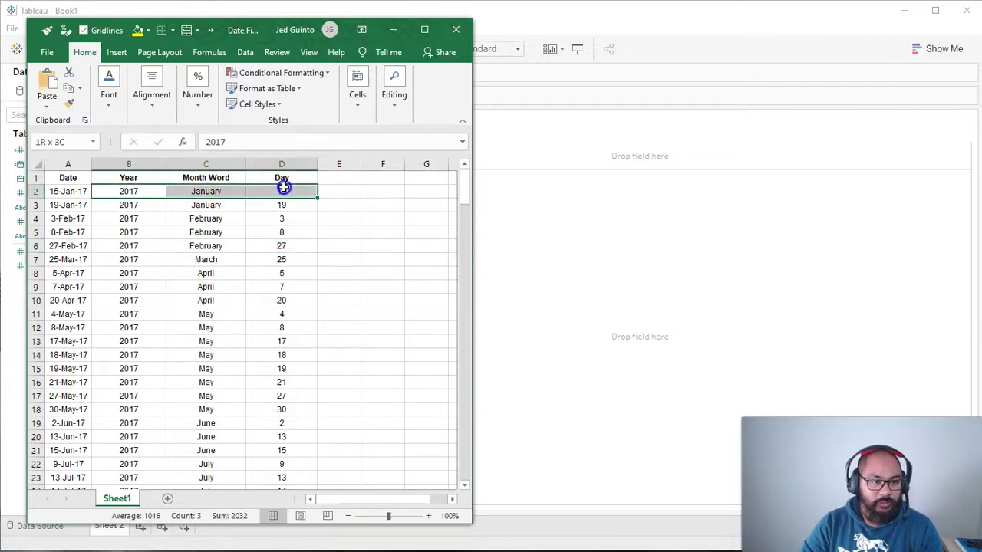
pyautogui.click(69, 163)
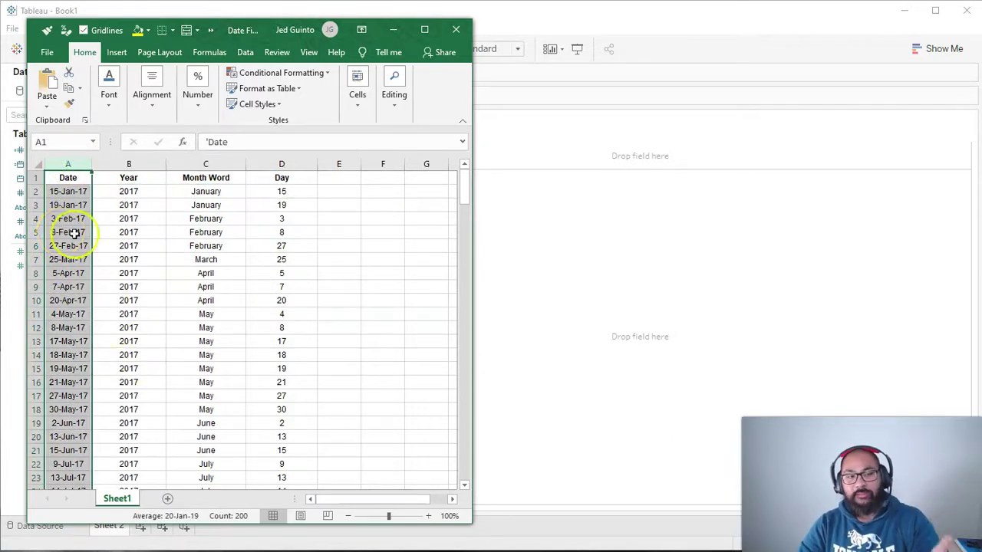
pyautogui.click(521, 186)
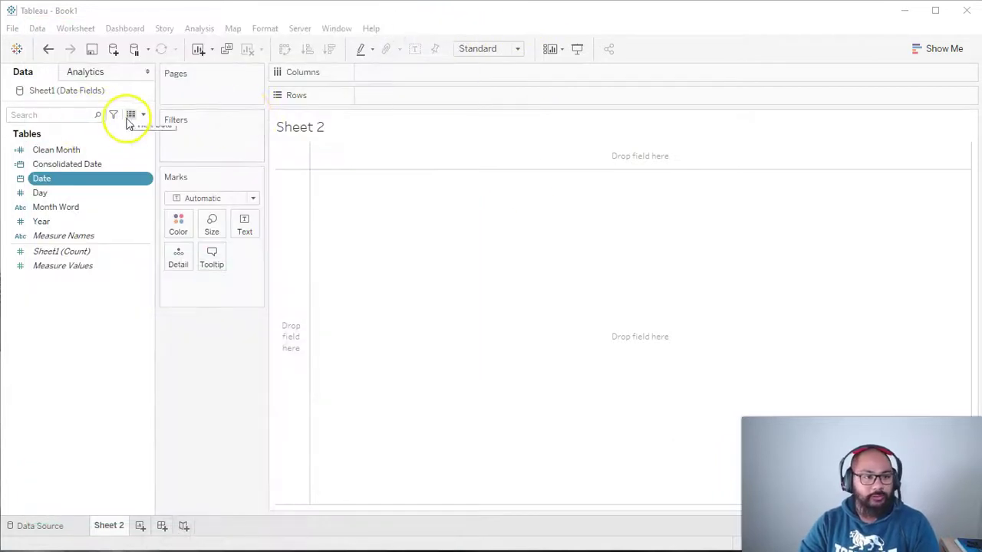
# View the Sheet1 data and compare the Consolidated Date values with the original Date column, closing the view when done.
pyautogui.click(131, 115)
pyautogui.moveTo(338, 194); pyautogui.dragTo(339, 403)
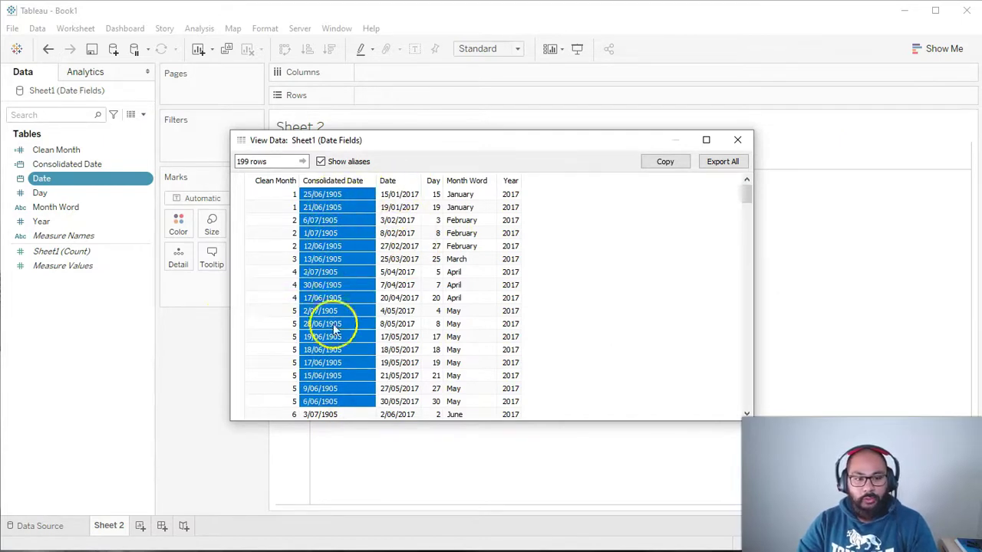
pyautogui.moveTo(400, 195); pyautogui.dragTo(407, 375)
pyautogui.click(750, 140)
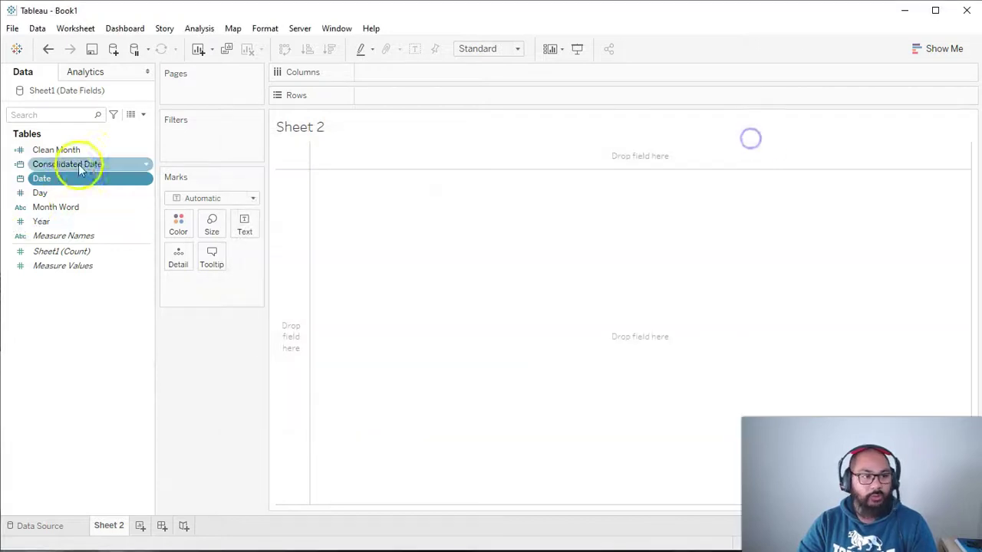
# Reopen the Consolidated Date calculation and compare its [Year], [Clean Month] and [Day] parts with the commented date("2021-01-01") line.
pyautogui.rightClick(77, 165)
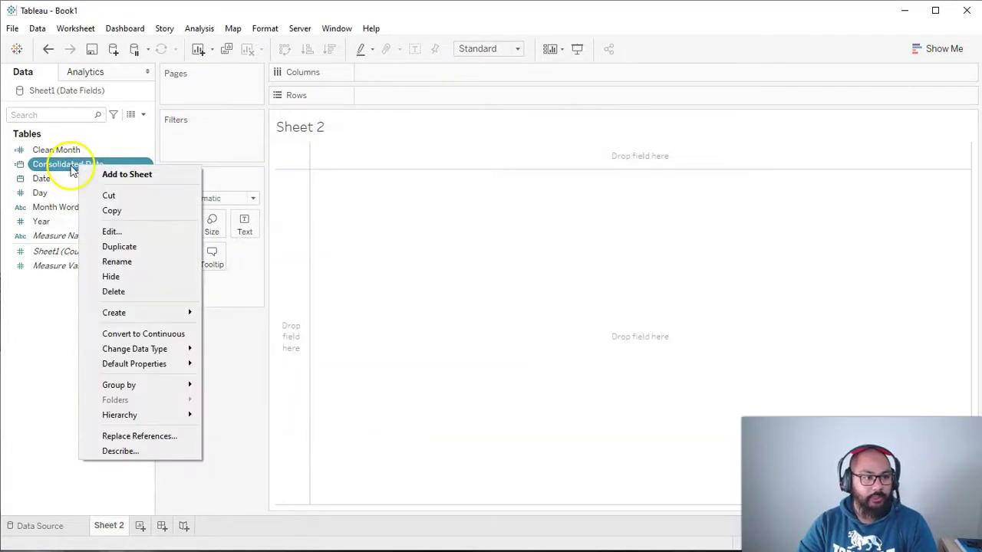
pyautogui.click(137, 232)
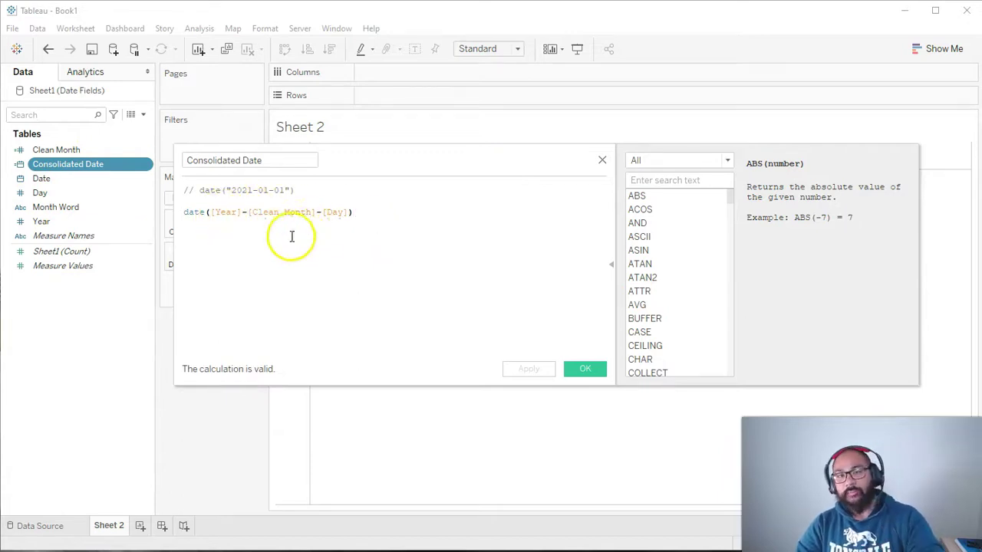
pyautogui.click(223, 213)
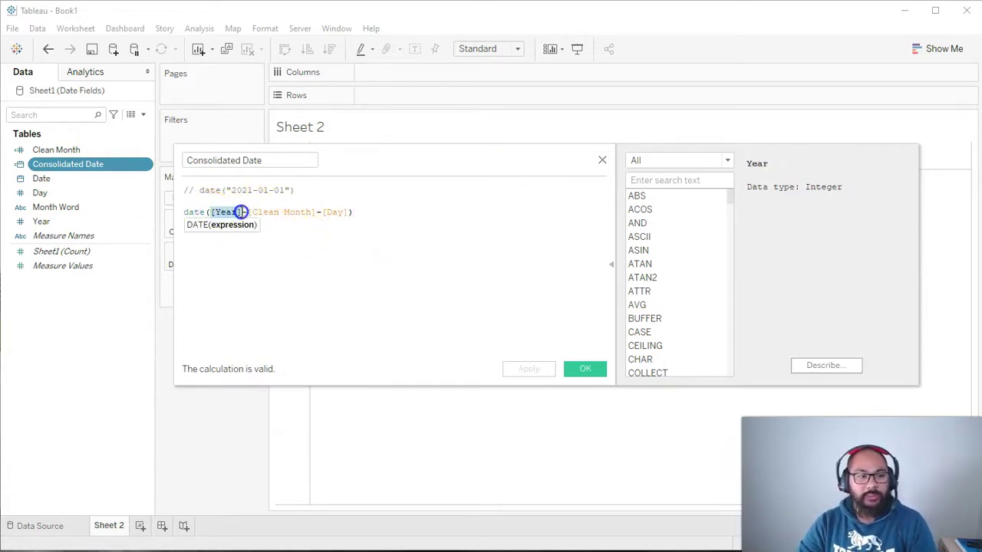
pyautogui.click(227, 253)
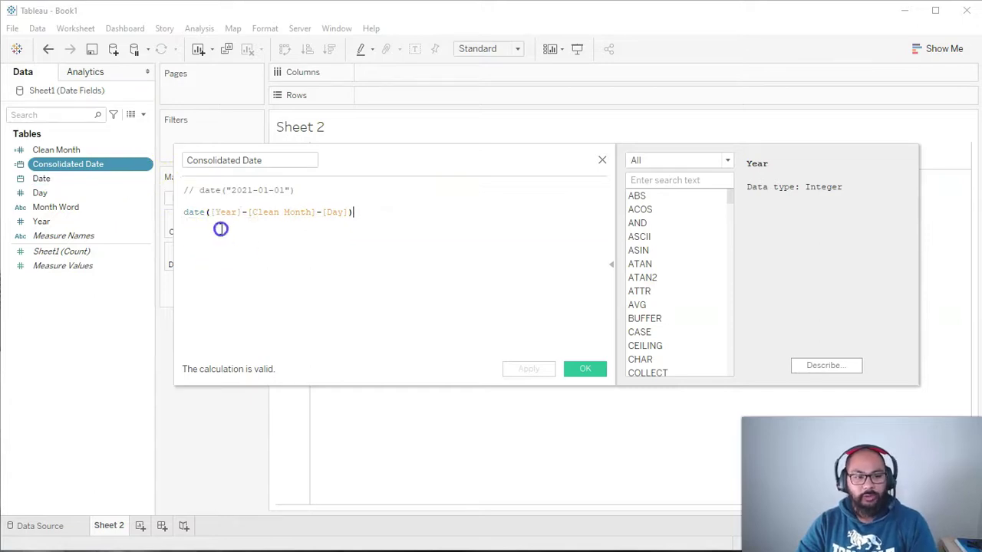
pyautogui.press('Return')
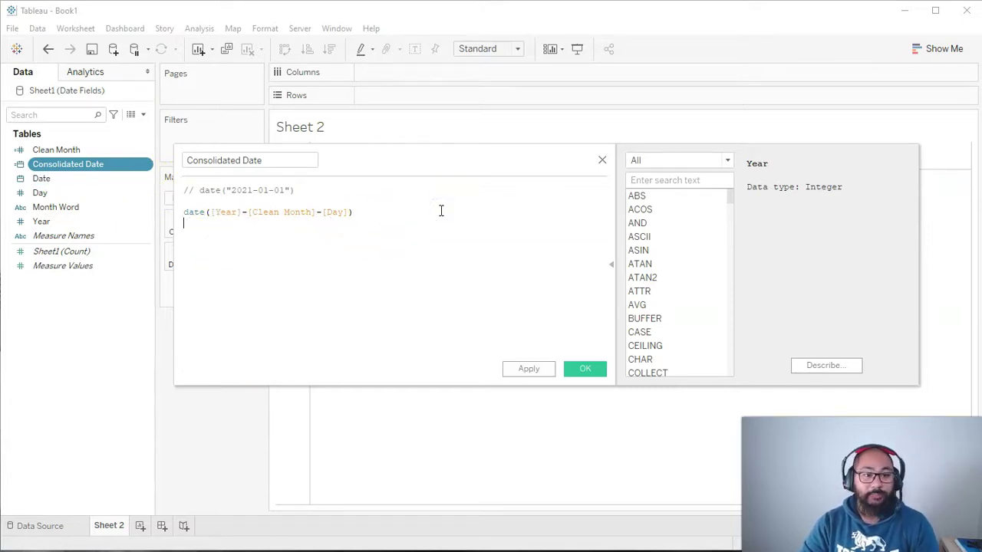
pyautogui.click(222, 212)
pyautogui.click(273, 212)
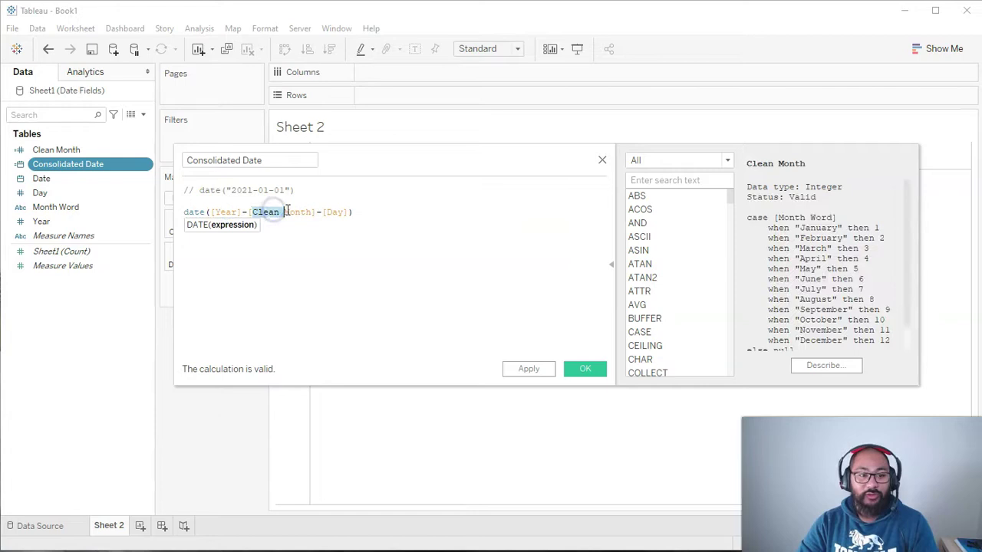
pyautogui.click(264, 189)
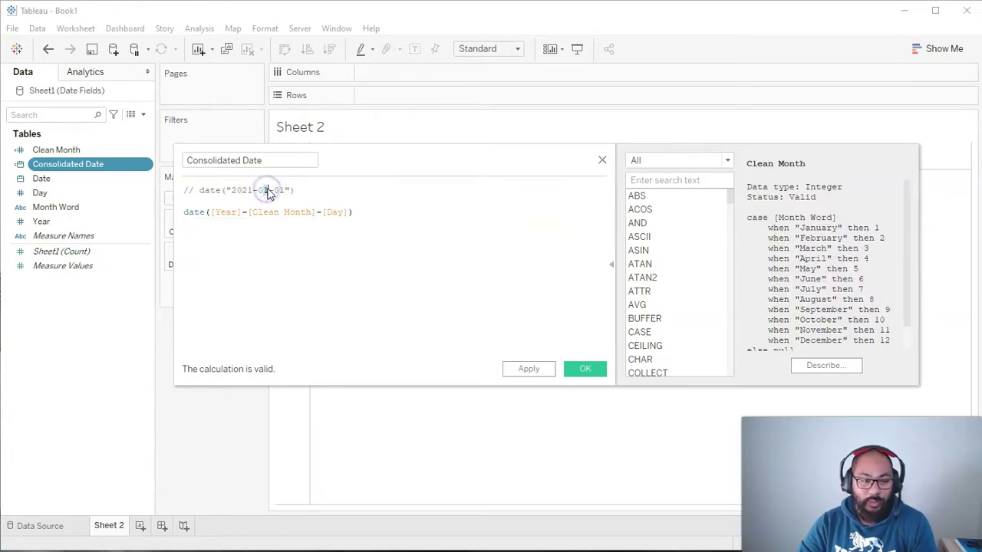
pyautogui.click(335, 211)
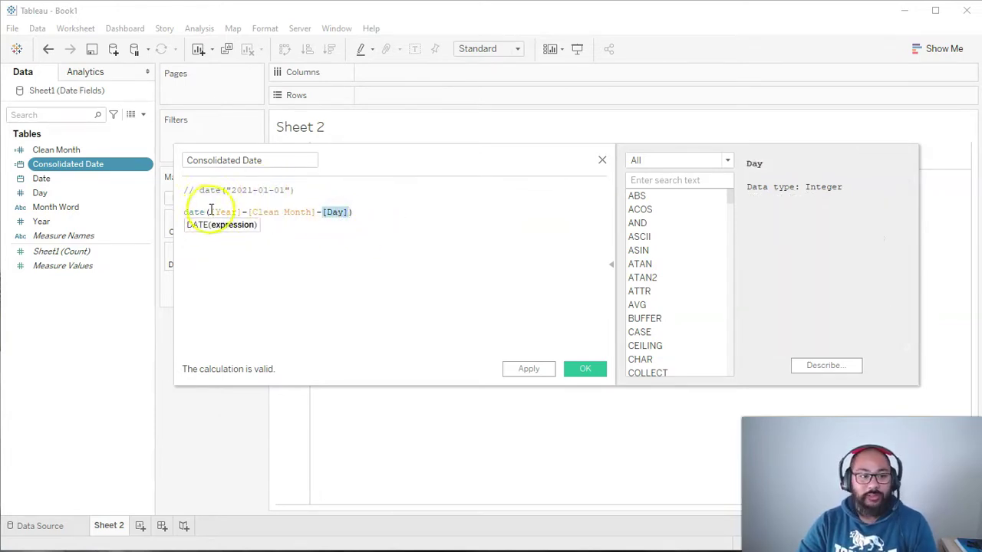
pyautogui.click(211, 212)
pyautogui.keyDown('shift'); pyautogui.click(349, 213); pyautogui.keyUp('shift')
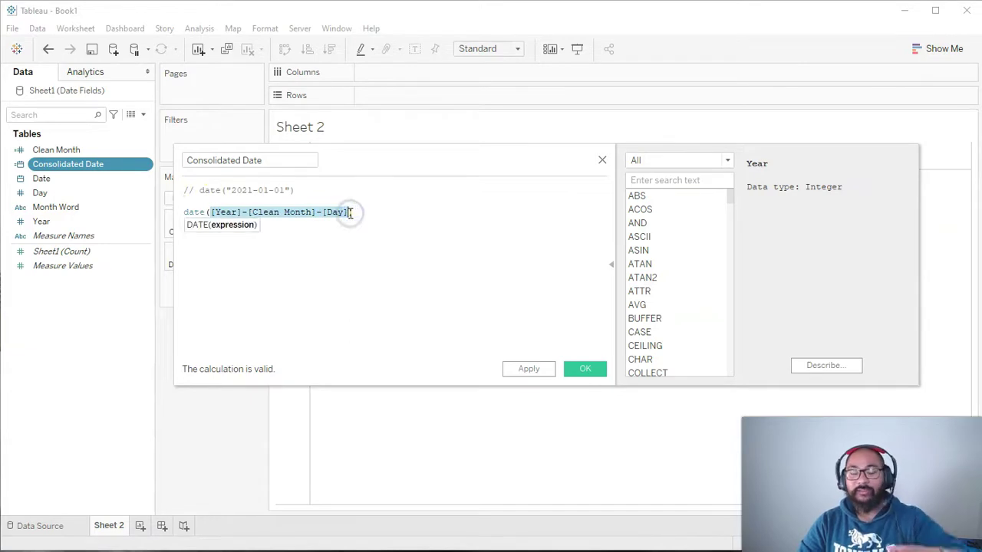
pyautogui.click(376, 212)
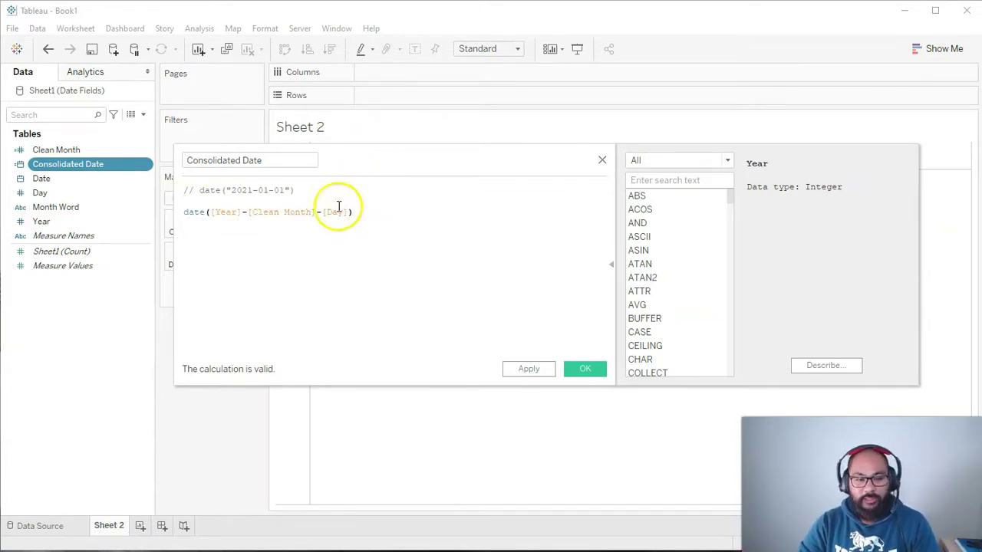
# Enclose [Year]-[Clean Month]-[Day] in one pair of double quotes inside the date function and save the Consolidated Date calculation.
pyautogui.click(208, 212)
pyautogui.write('"')
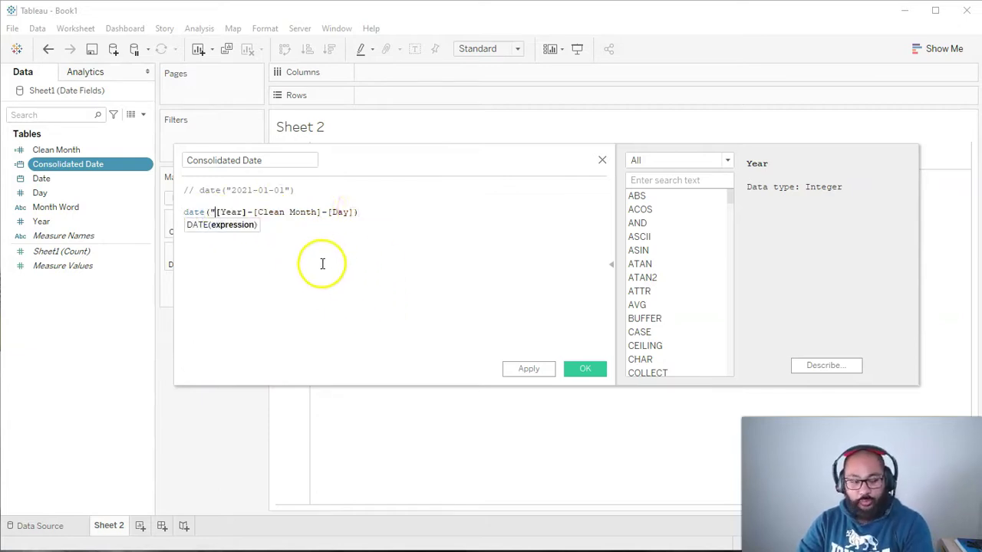
pyautogui.click(354, 213)
pyautogui.write('"')
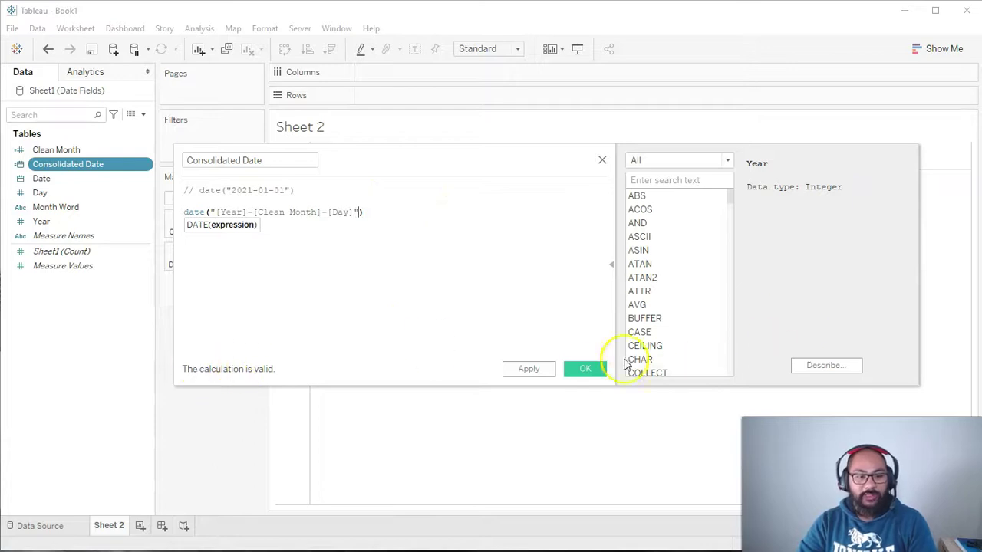
pyautogui.click(587, 371)
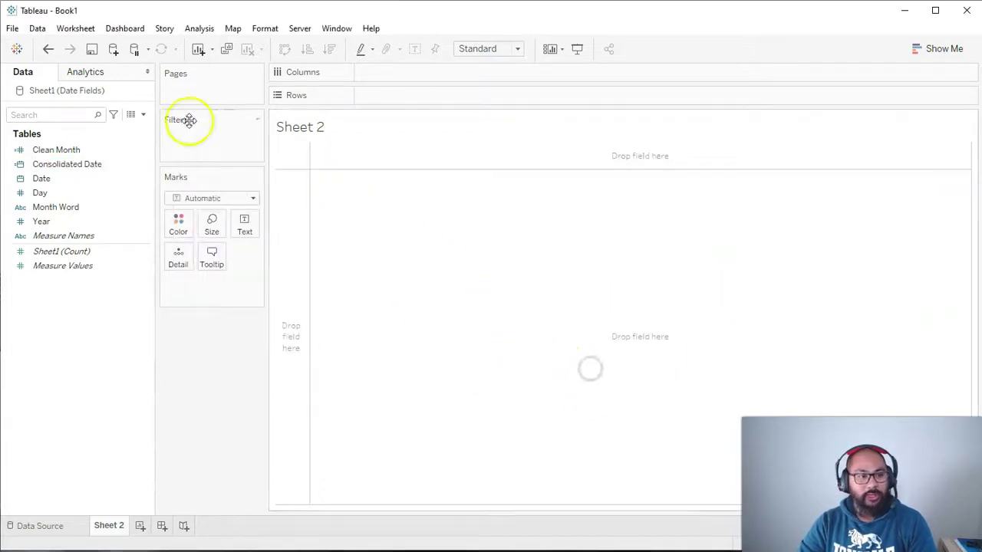
# View the Sheet1 data, check the values in the Consolidated Date column, and close the view.
pyautogui.click(131, 114)
pyautogui.moveTo(330, 194); pyautogui.dragTo(333, 392)
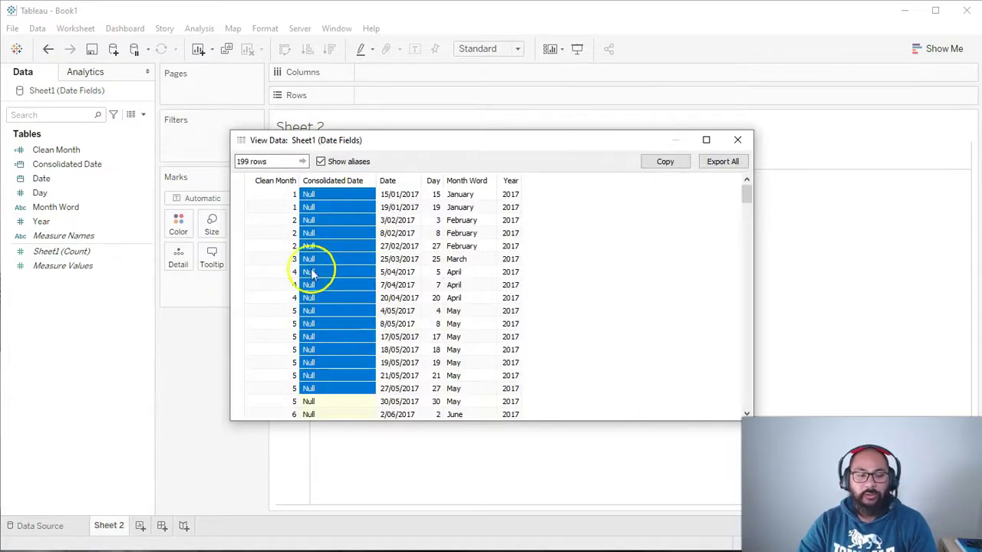
pyautogui.click(736, 140)
# Reopen the Consolidated Date calculation and remove the double quotes enclosing [Year]-[Clean Month]-[Day].
pyautogui.click(76, 164)
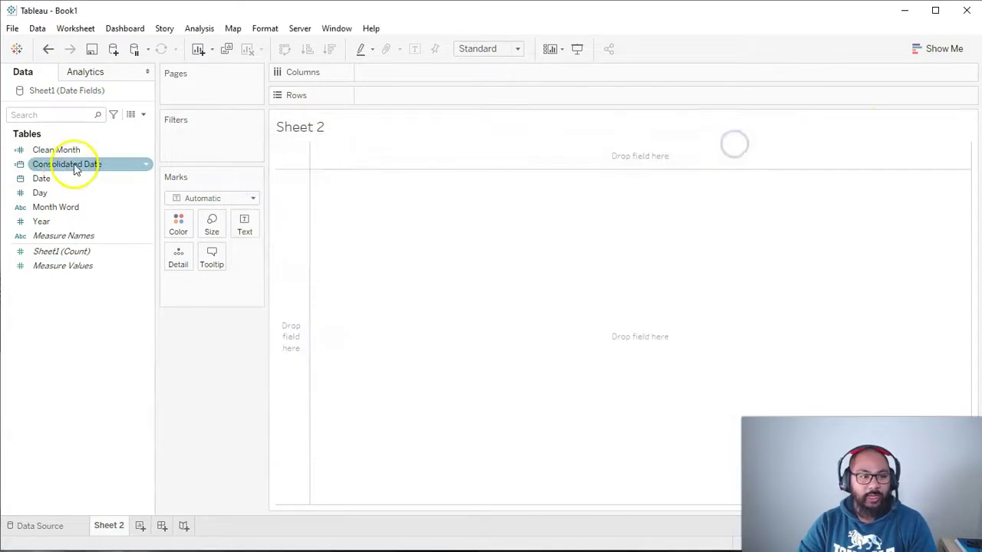
pyautogui.rightClick(77, 165)
pyautogui.click(121, 229)
pyautogui.click(248, 212)
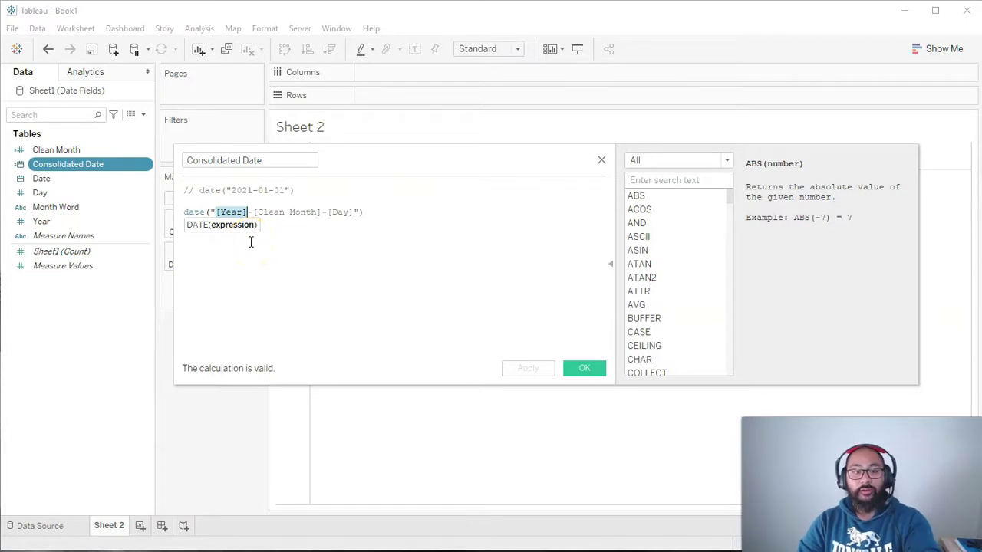
pyautogui.moveTo(64, 195); pyautogui.dragTo(304, 216)
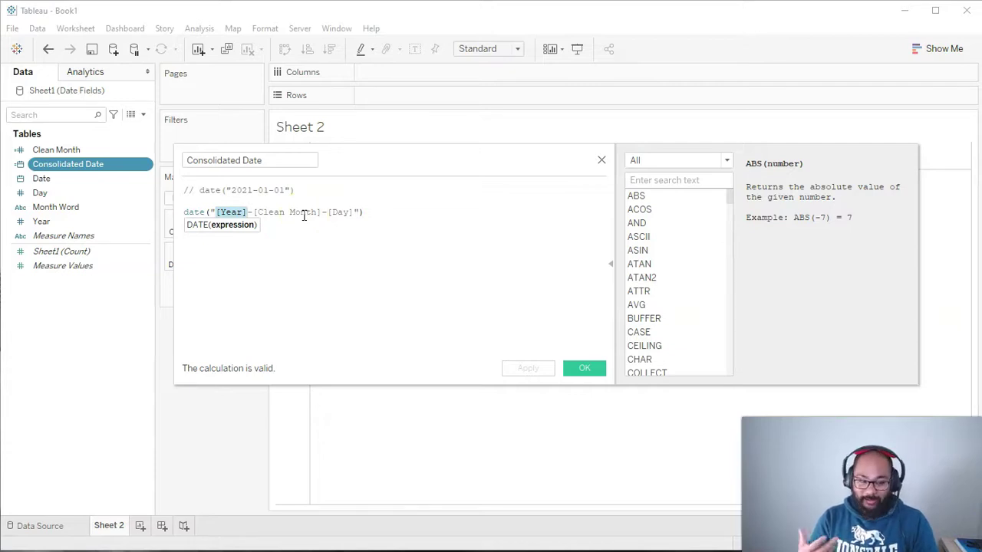
pyautogui.click(224, 213)
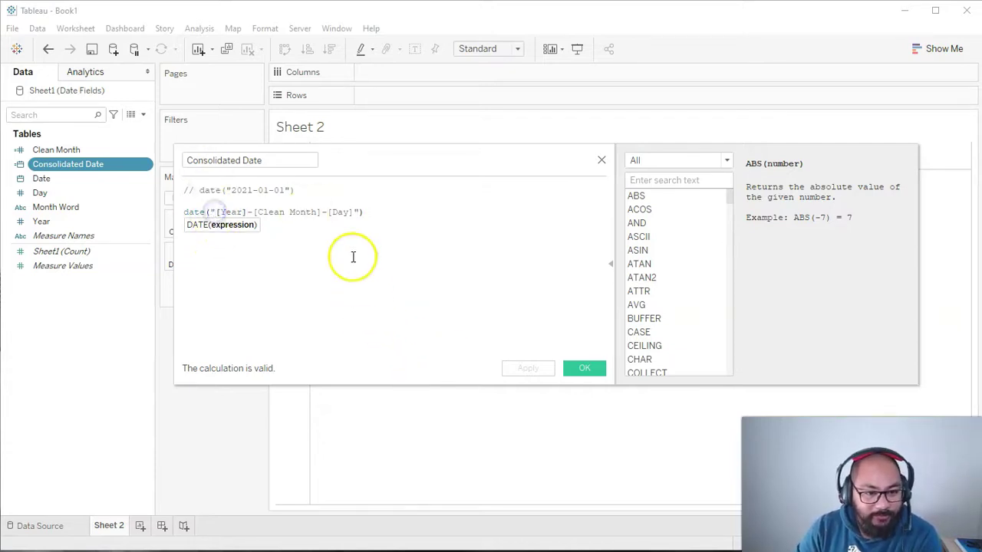
pyautogui.press('BackSpace')
pyautogui.click(357, 213)
pyautogui.press('BackSpace')
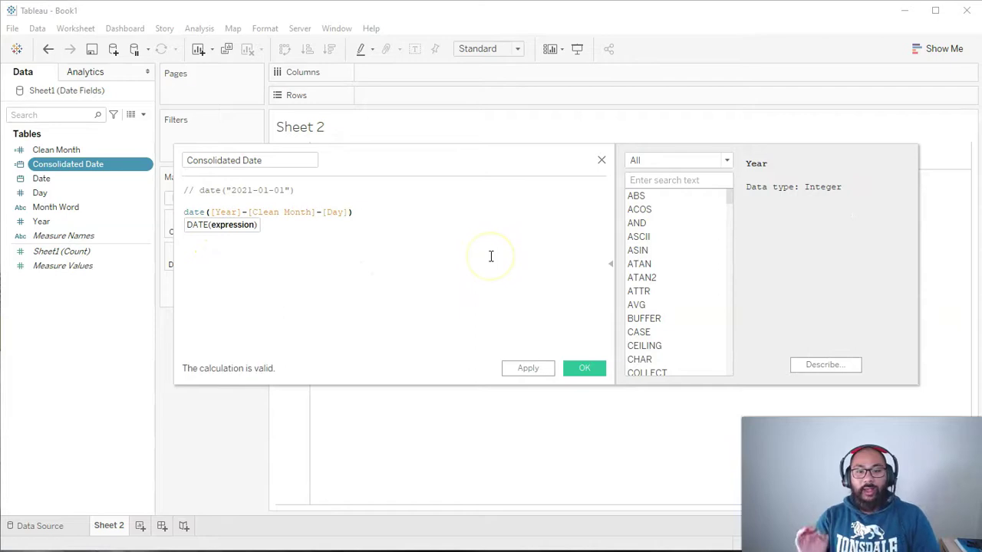
# Put double quotes around each of the two hyphens between [Year], [Clean Month] and [Day] in the formula.
pyautogui.moveTo(213, 211); pyautogui.dragTo(241, 212)
pyautogui.click(247, 212)
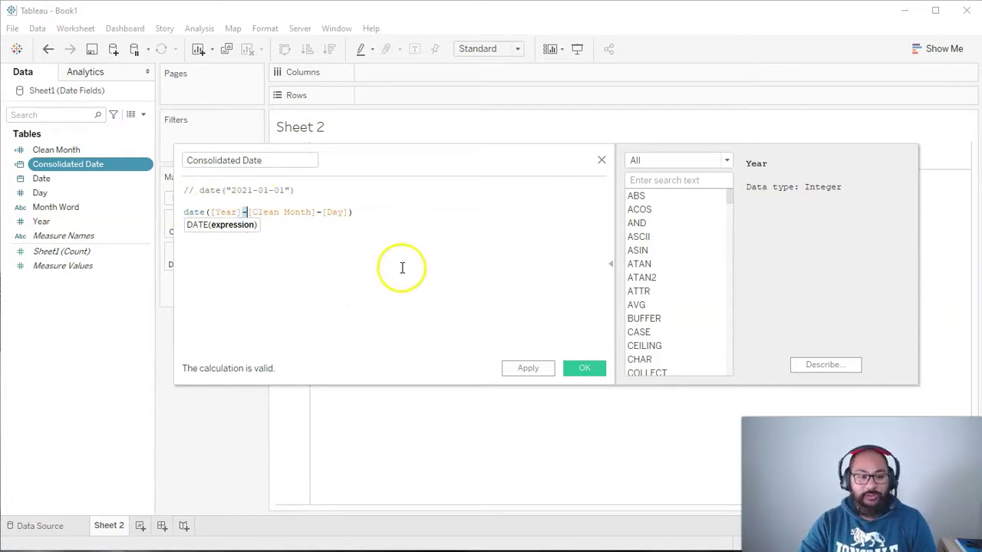
pyautogui.click(242, 211)
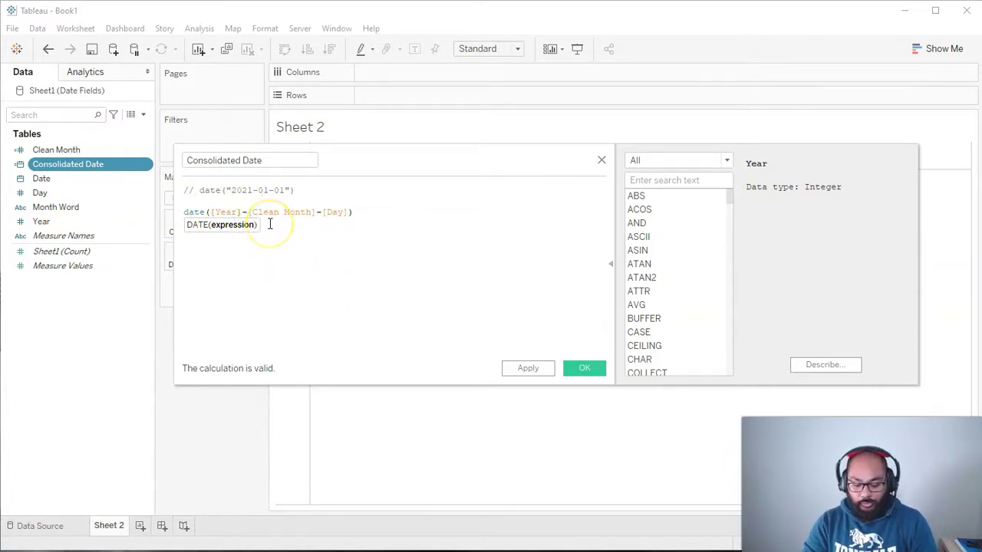
pyautogui.write('"')
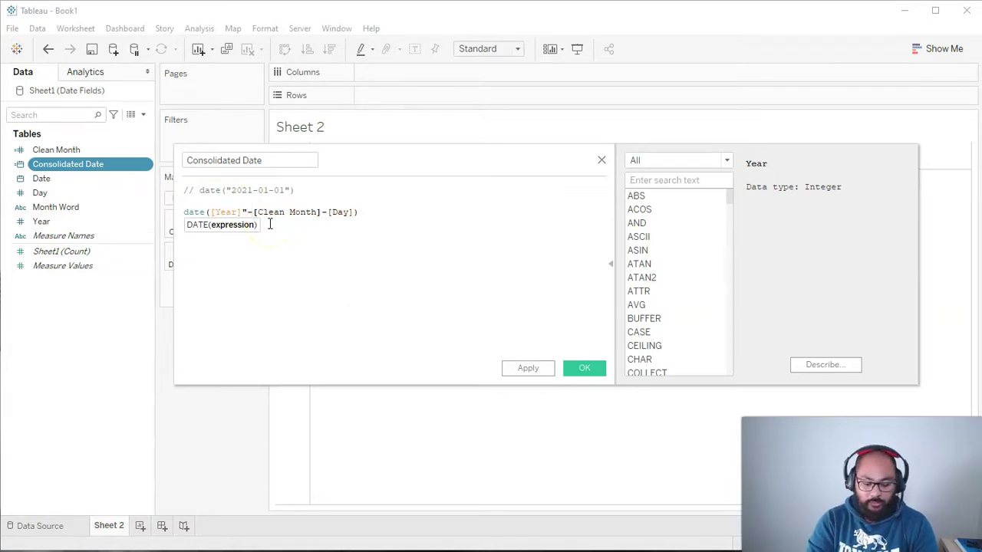
pyautogui.press('Right')
pyautogui.write('"')
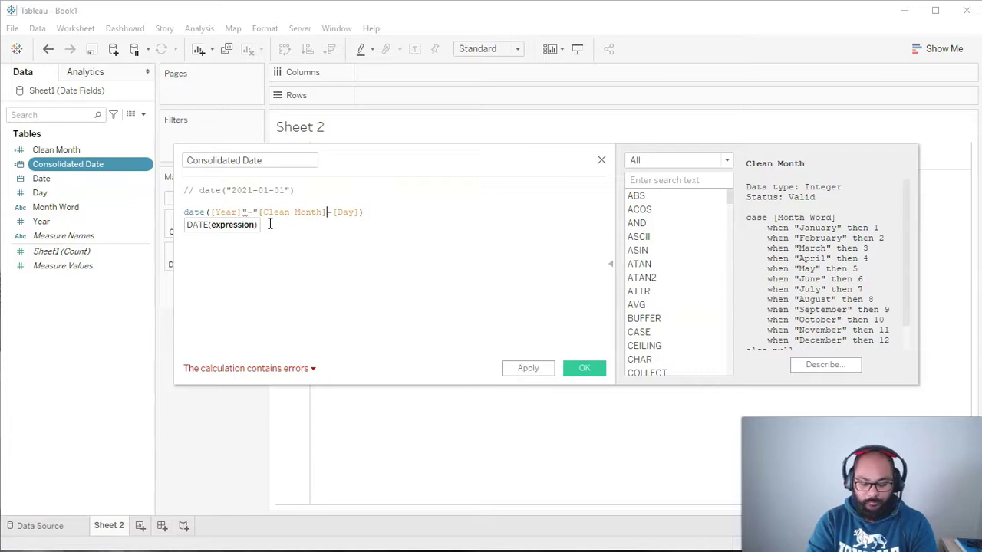
pyautogui.write('"')
pyautogui.write('"')
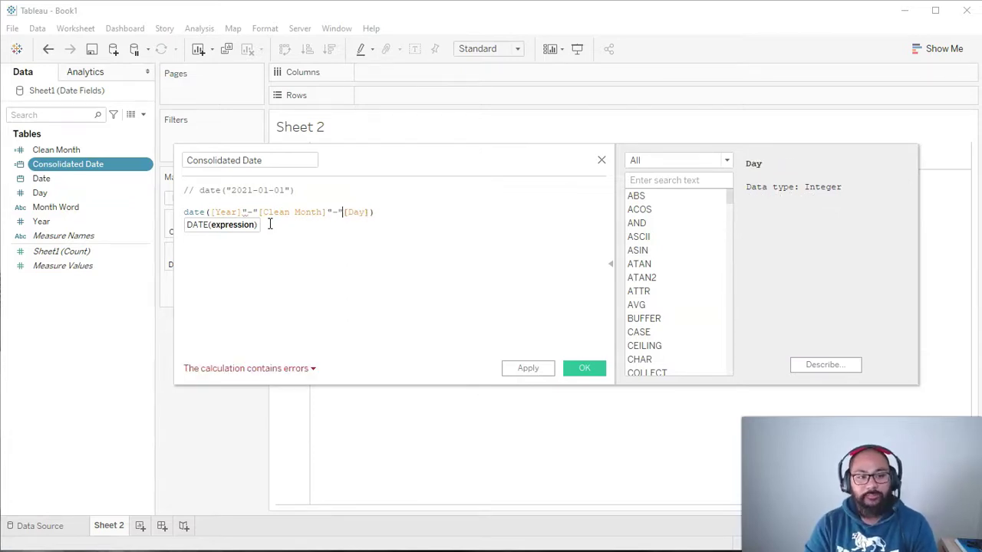
# Insert plus signs on both sides of the first "-" to join it with [Year] and [Clean Month].
pyautogui.click(244, 211)
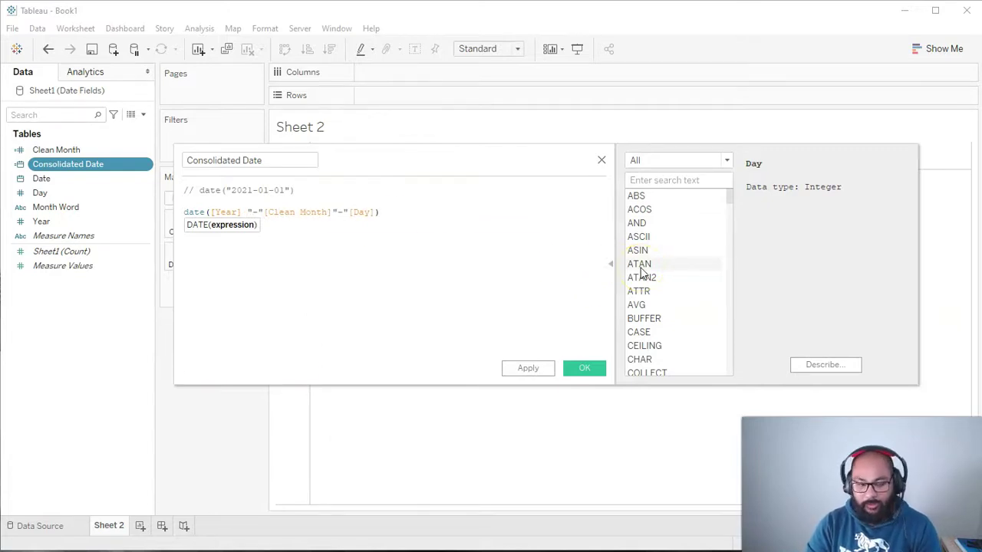
pyautogui.write('+')
pyautogui.press('Right')
pyautogui.write('+')
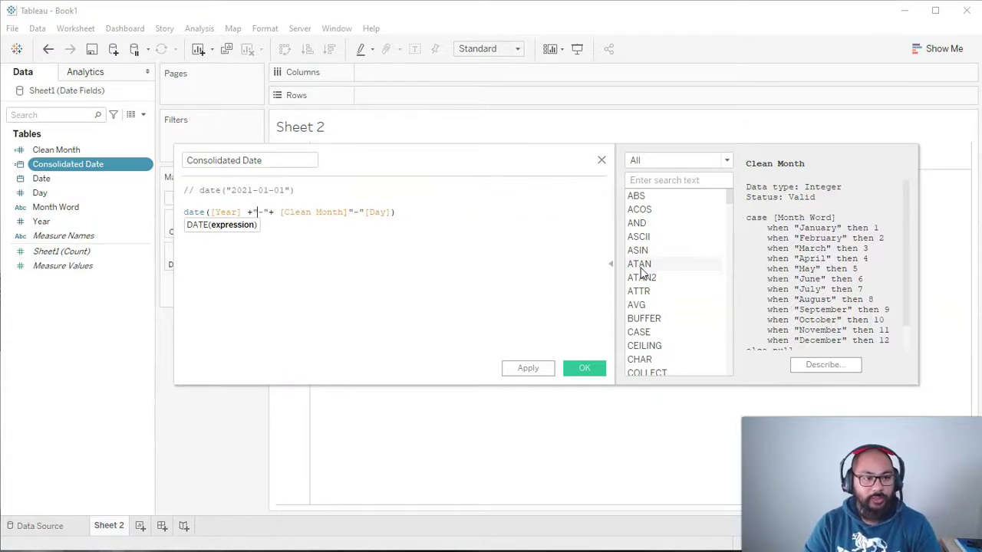
pyautogui.press('Left')
pyautogui.press('Left')
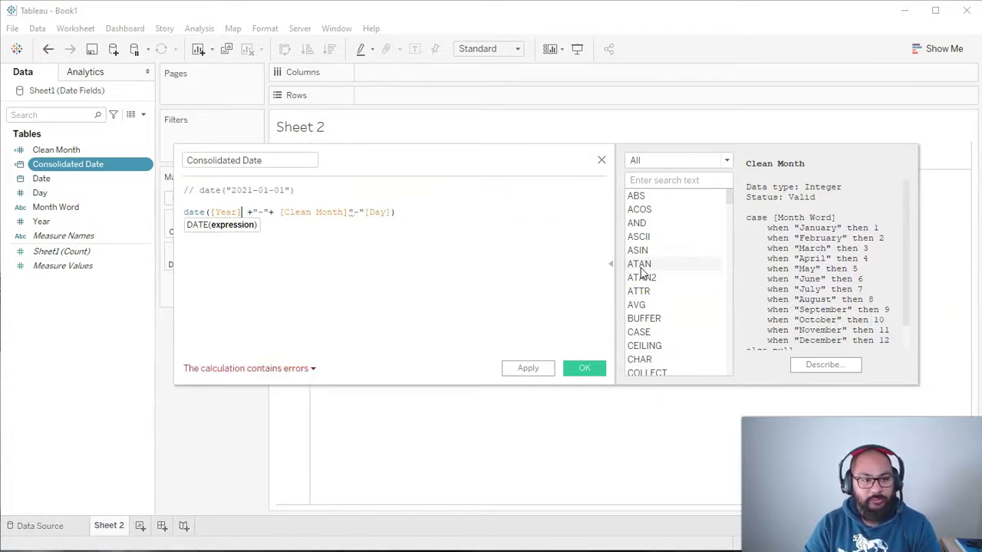
# Insert plus signs on both sides of the second "-" to join it with [Clean Month] and [Day].
pyautogui.click(227, 211)
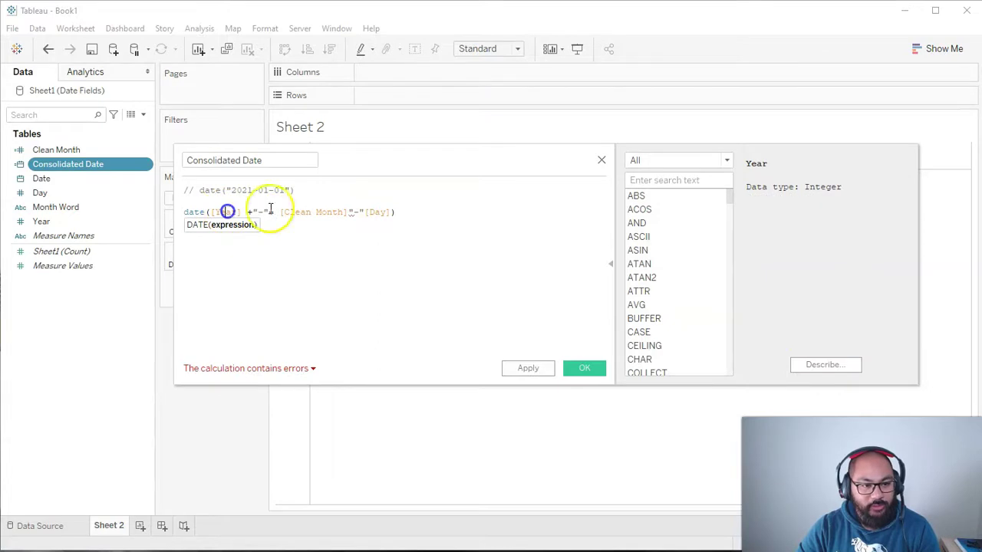
pyautogui.doubleClick(308, 213)
pyautogui.click(346, 213)
pyautogui.write('+')
pyautogui.press('Right')
pyautogui.press('Right')
pyautogui.press('Right')
pyautogui.press('Right')
pyautogui.press('Right')
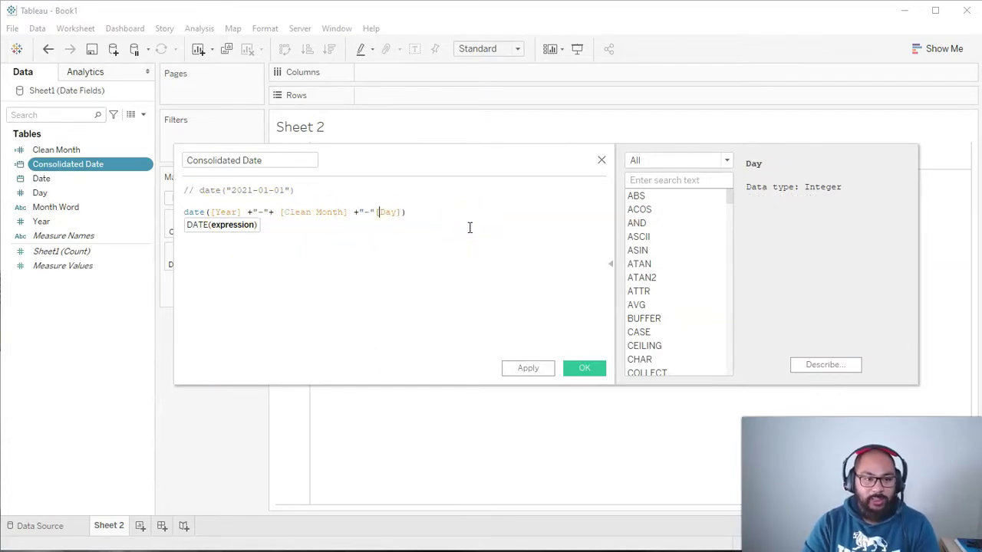
pyautogui.write('+')
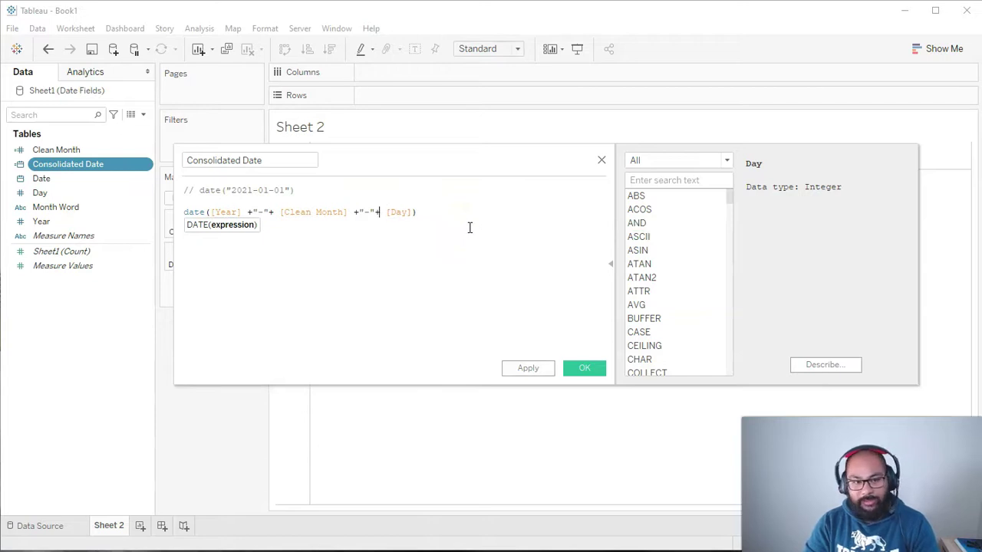
pyautogui.press('Left')
pyautogui.press('Right')
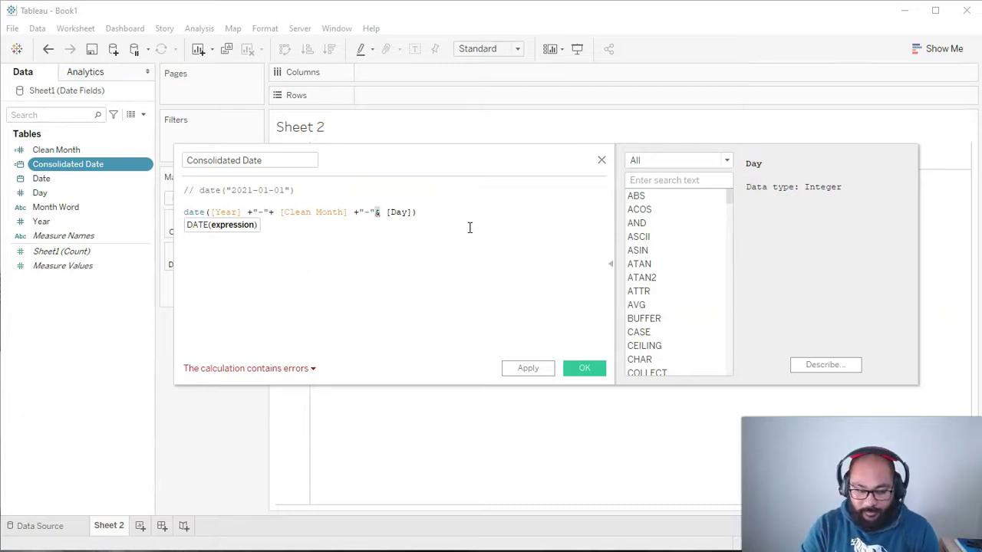
pyautogui.write('+')
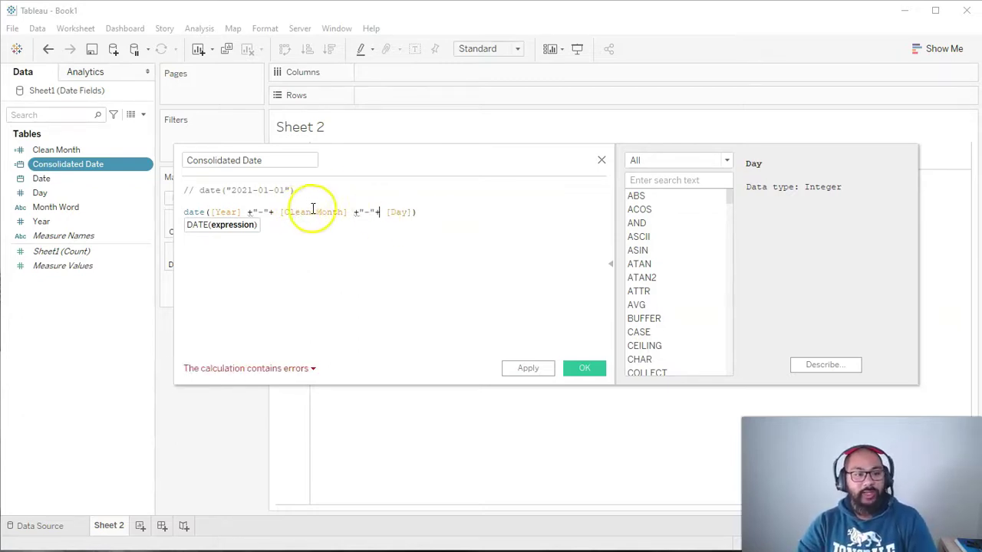
# List the Consolidated Date calculation's errors and check the data type of the [Year] field used in it.
pyautogui.click(269, 371)
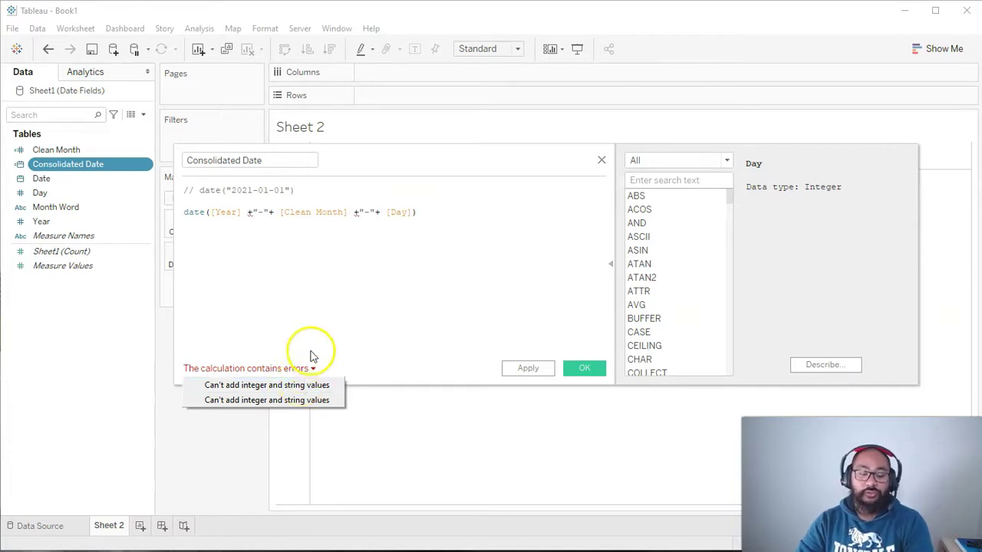
pyautogui.click(219, 217)
pyautogui.doubleClick(221, 213)
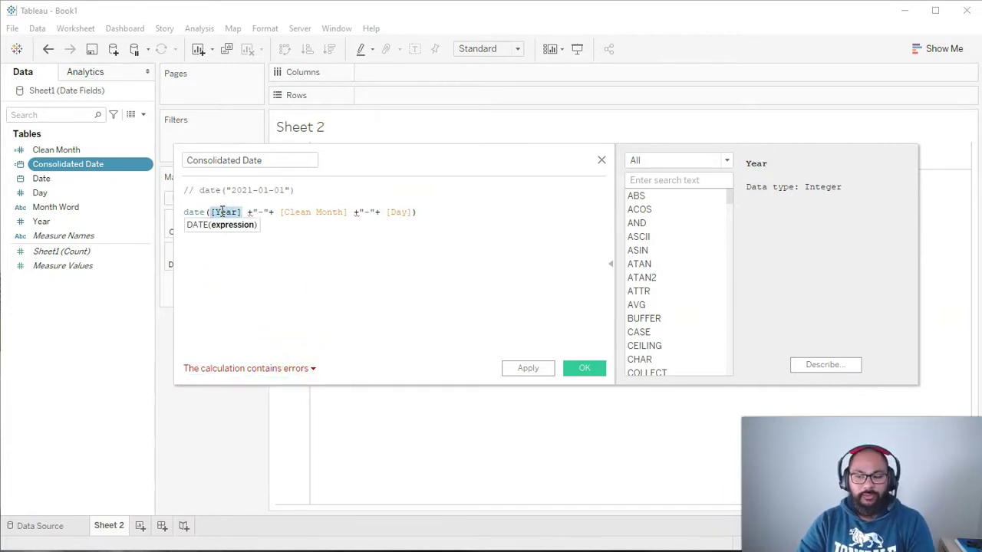
# Wrap [Year] in the STR function inside the DATE expression and review the STR function's description.
pyautogui.click(208, 213)
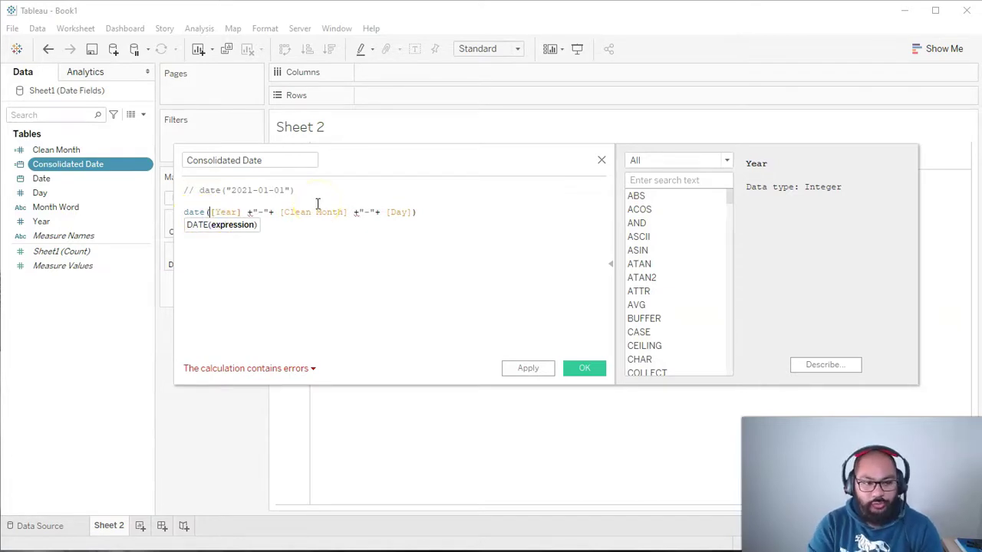
pyautogui.write('str([Year]')
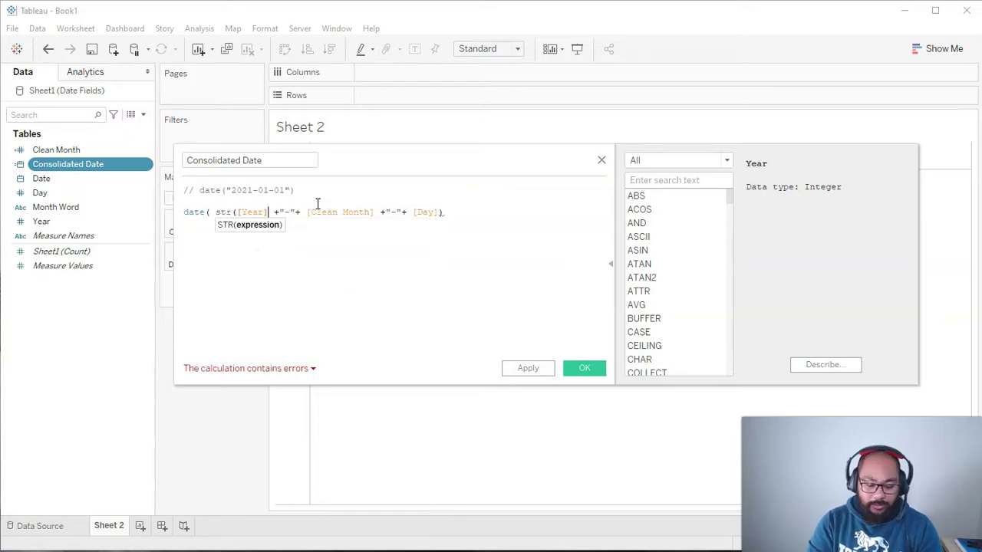
pyautogui.write(')')
pyautogui.moveTo(270, 212); pyautogui.dragTo(236, 212)
pyautogui.click(256, 212)
pyautogui.moveTo(268, 212); pyautogui.dragTo(238, 213)
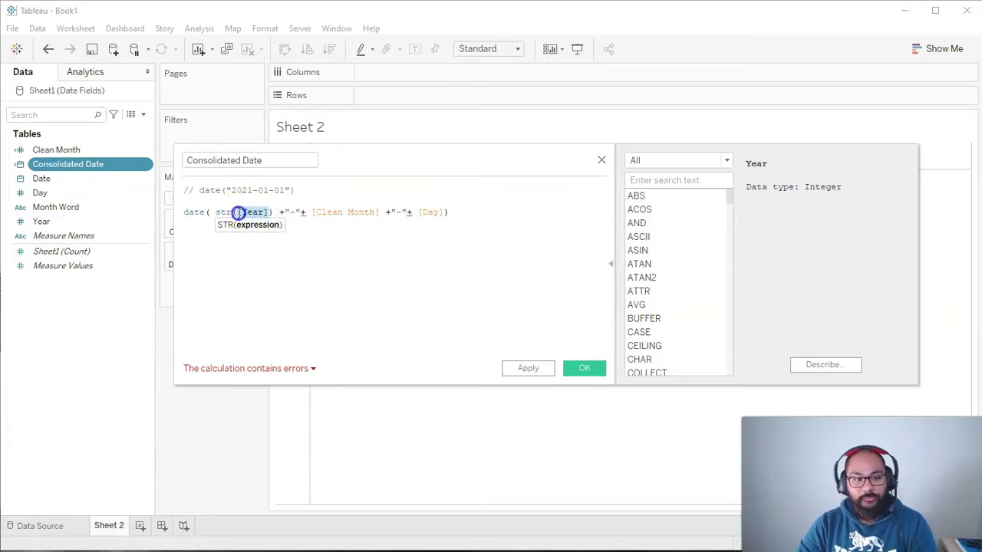
pyautogui.doubleClick(222, 211)
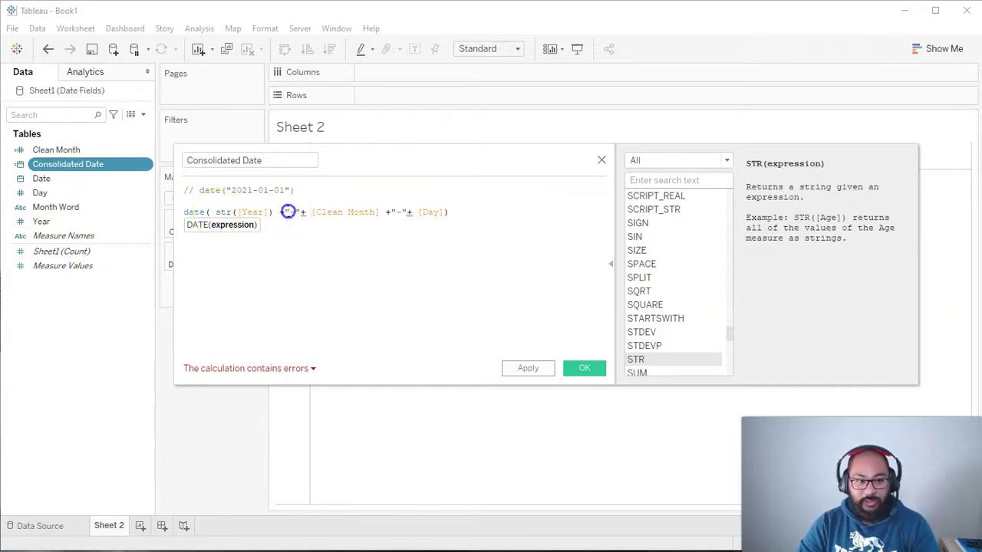
# Wrap [Clean Month] in the STR function so it joins the hyphens as text.
pyautogui.click(311, 212)
pyautogui.write('str(')
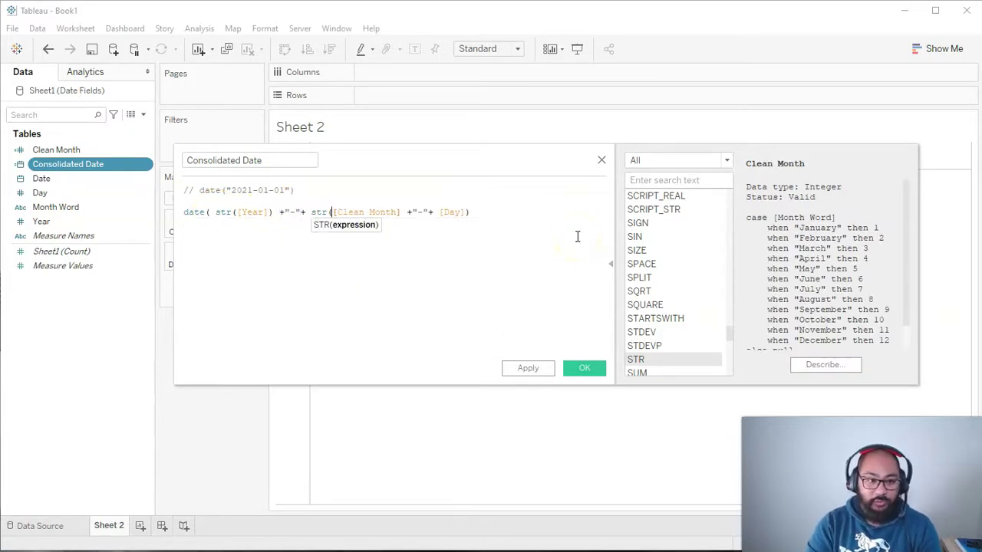
pyautogui.write(')')
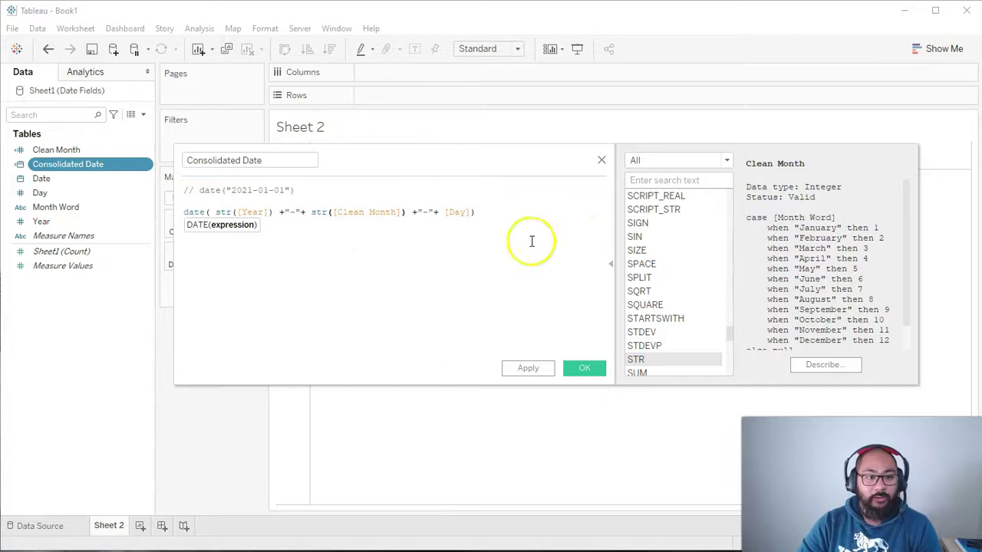
# Wrap [Day] in the STR function, add a space before the final closing parenthesis, and save the Consolidated Date calculation.
pyautogui.click(447, 213)
pyautogui.write('str([Day]')
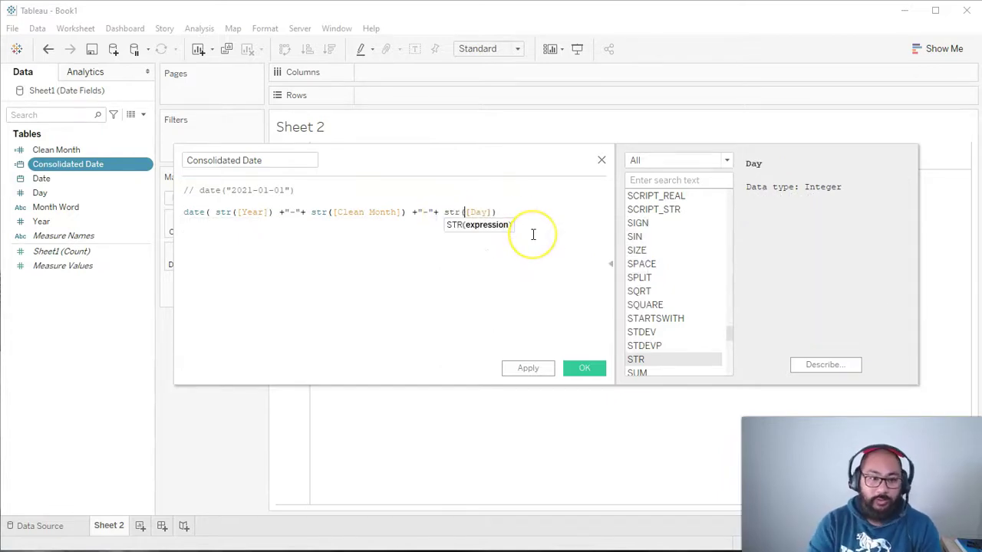
pyautogui.write(')')
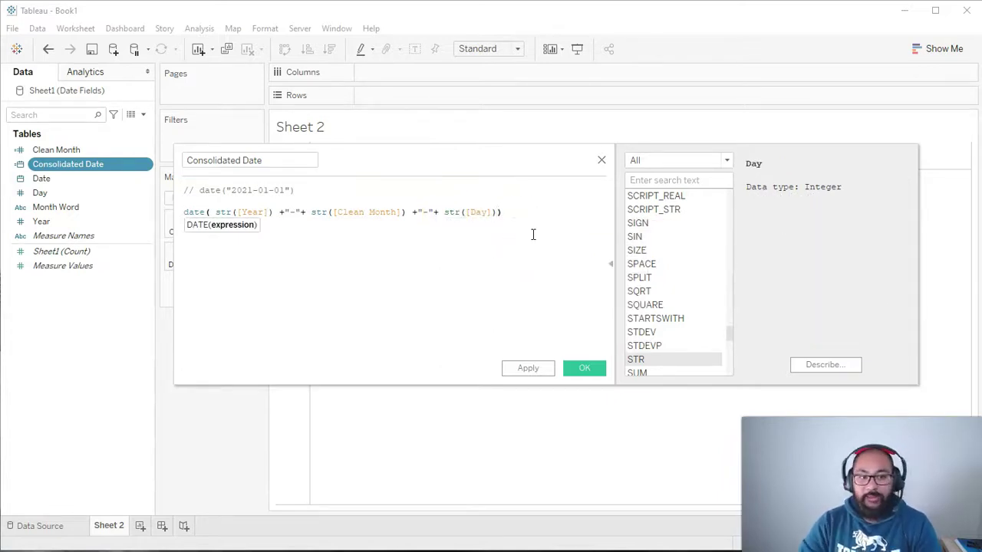
pyautogui.click(348, 240)
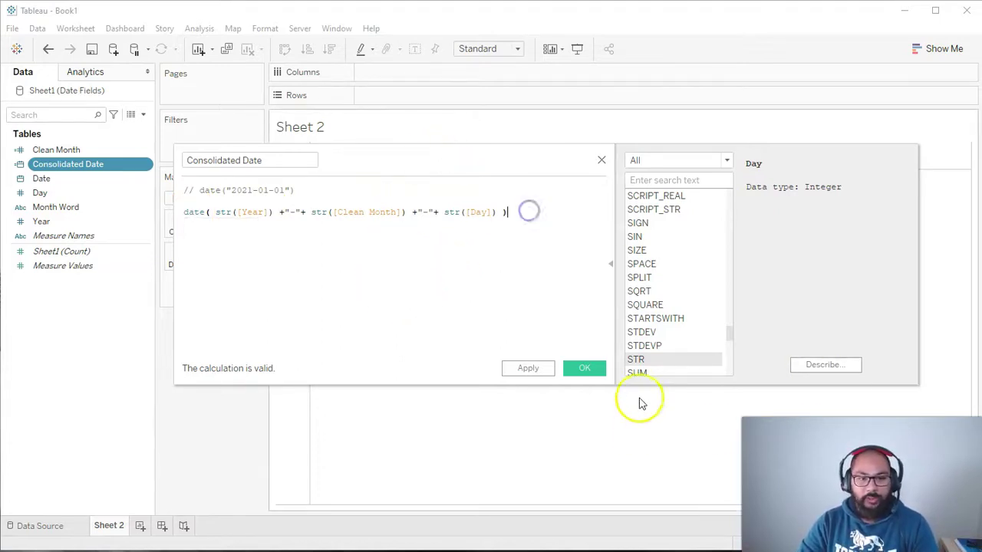
pyautogui.click(587, 370)
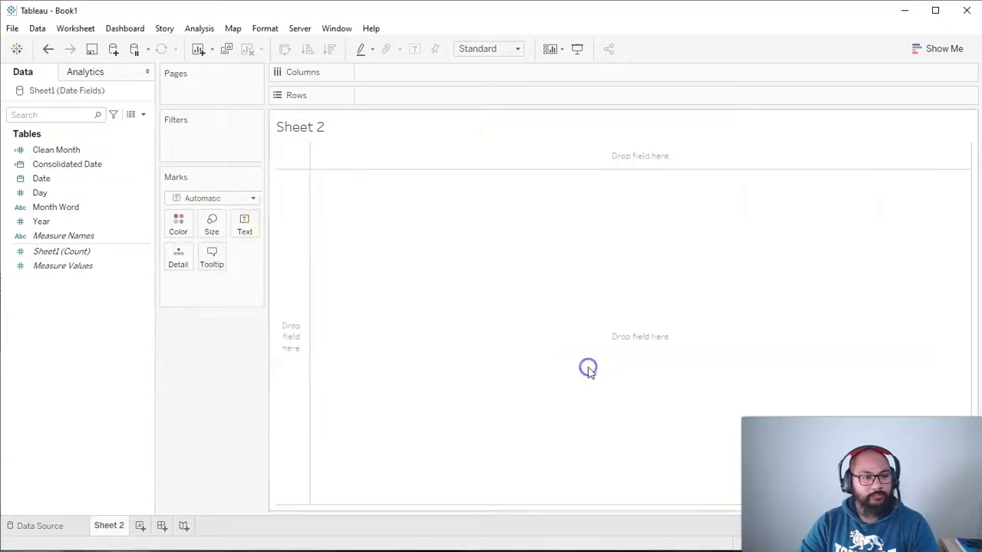
# View the underlying Sheet1 data, compare the Consolidated Date values with the Date column across several rows, and close the data window.
pyautogui.click(130, 114)
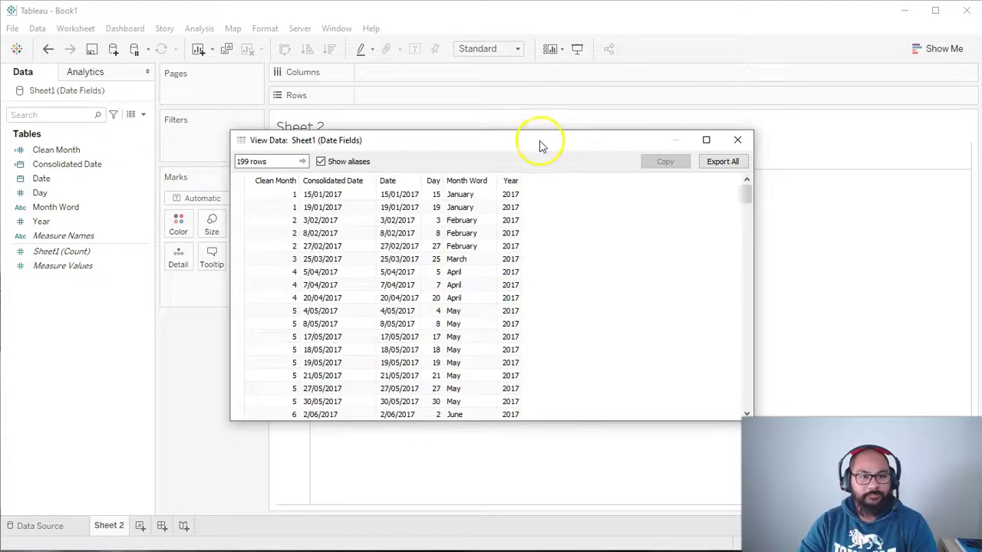
pyautogui.click(352, 198)
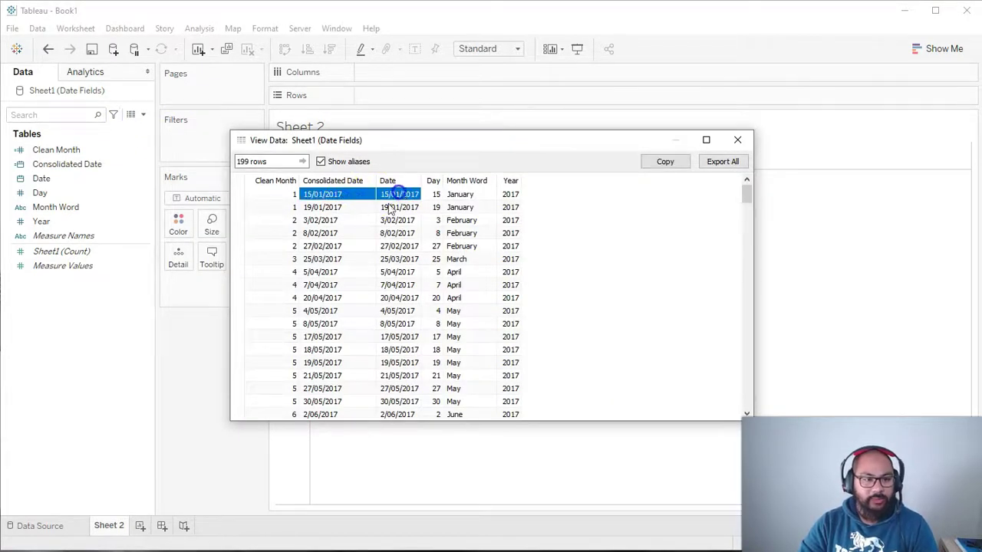
pyautogui.click(353, 220)
pyautogui.click(346, 259)
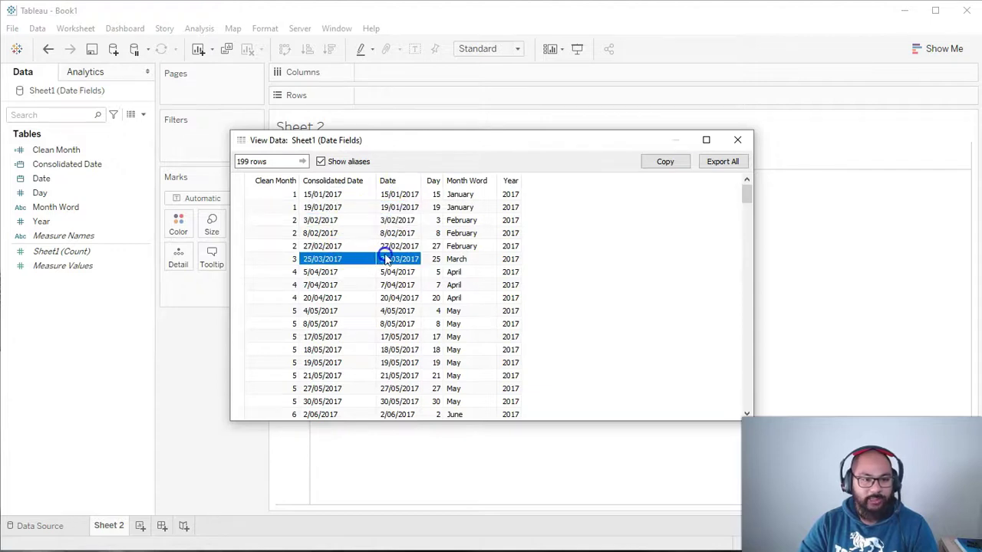
pyautogui.click(351, 285)
pyautogui.scroll(-6, 371, 345)
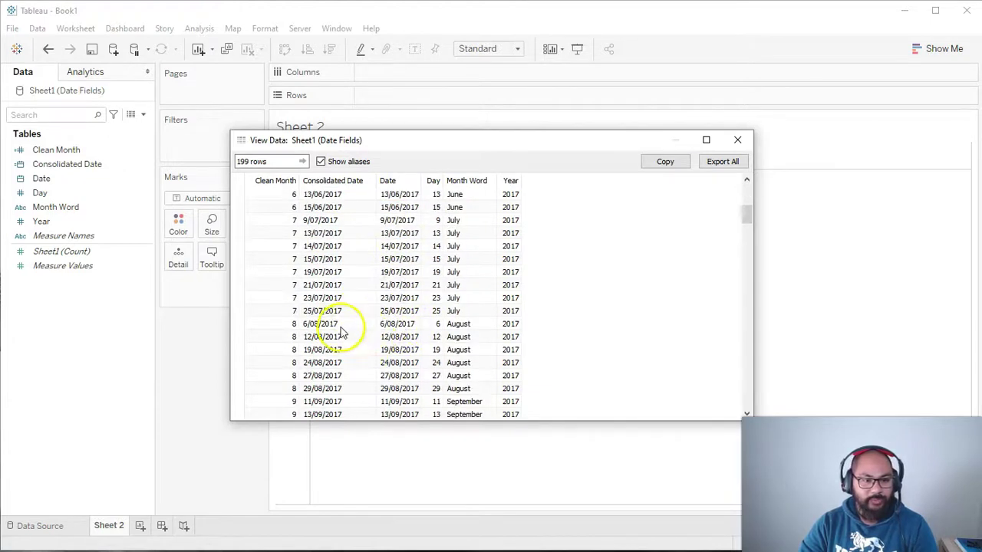
pyautogui.moveTo(338, 324); pyautogui.dragTo(402, 323)
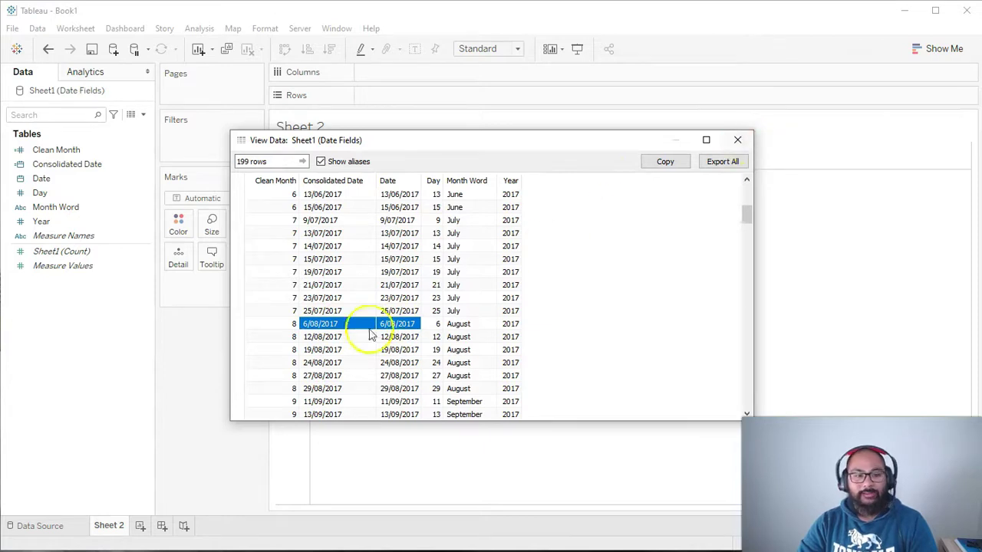
pyautogui.moveTo(344, 324); pyautogui.dragTo(393, 327)
pyautogui.moveTo(399, 207); pyautogui.dragTo(396, 388)
pyautogui.click(737, 140)
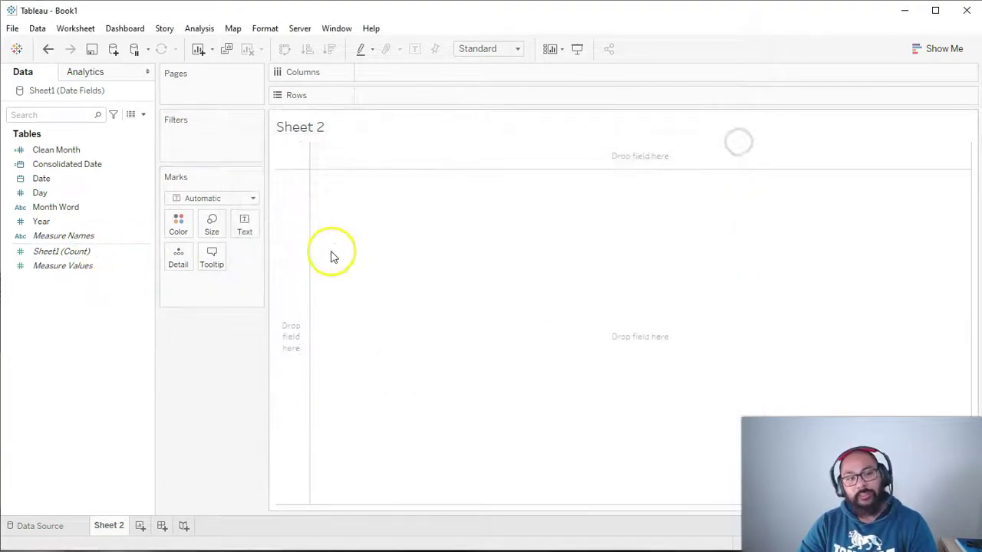